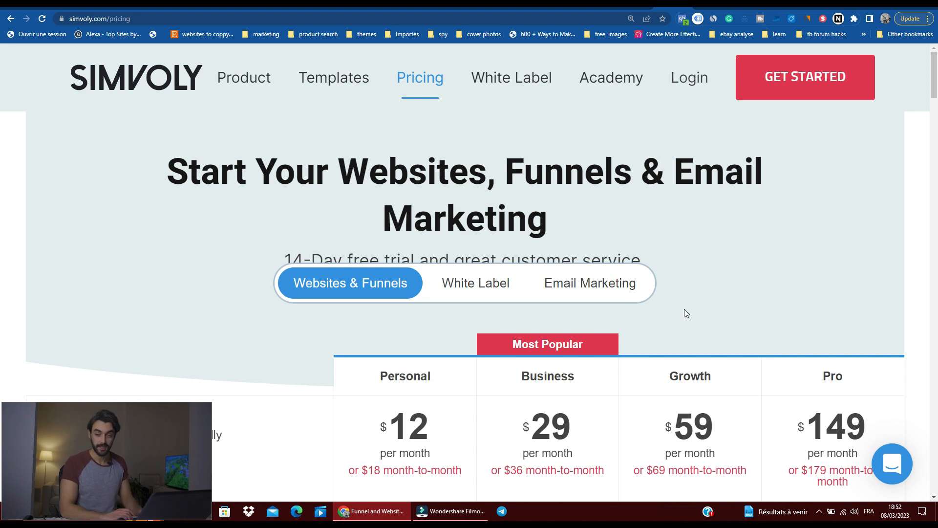
Step: Compare the Personal, Business, Growth and Pro plans' prices and their website, funnel, domain, page and bandwidth limits
scroll(684, 309, down, 5)
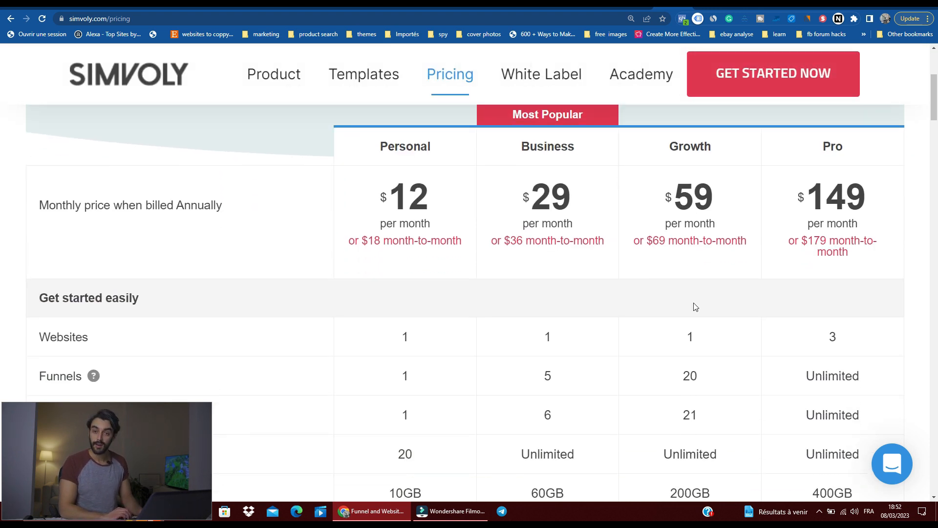
scroll(645, 303, up, 1)
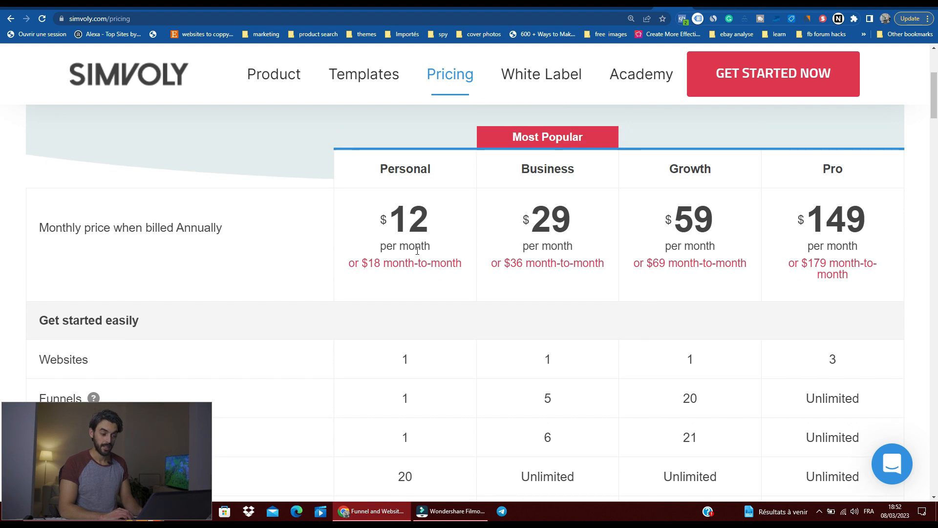
scroll(417, 245, down, 1)
scroll(416, 193, up, 2)
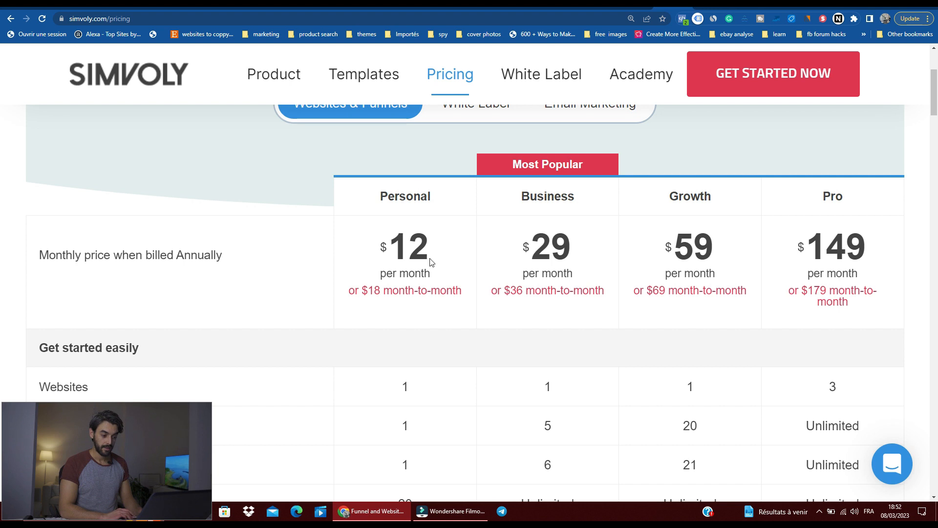
scroll(430, 261, up, 1)
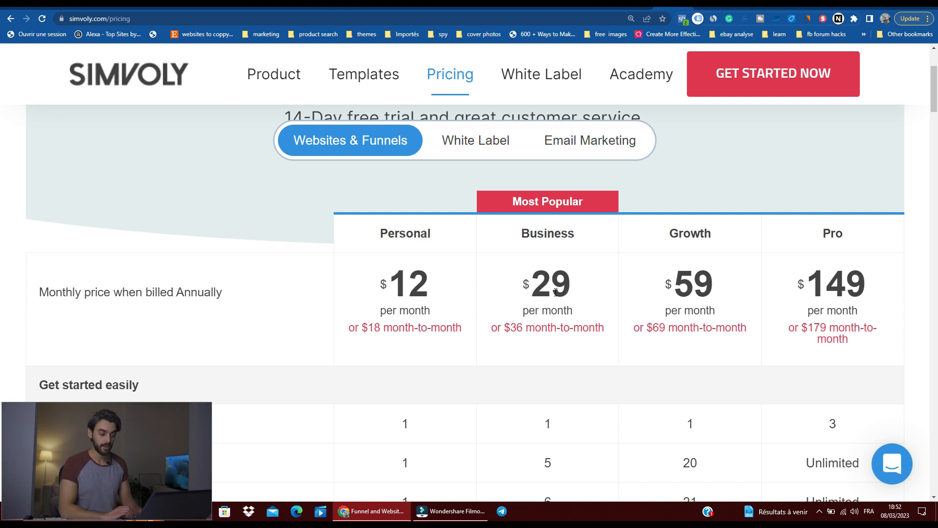
scroll(556, 292, down, 2)
scroll(556, 292, down, 3)
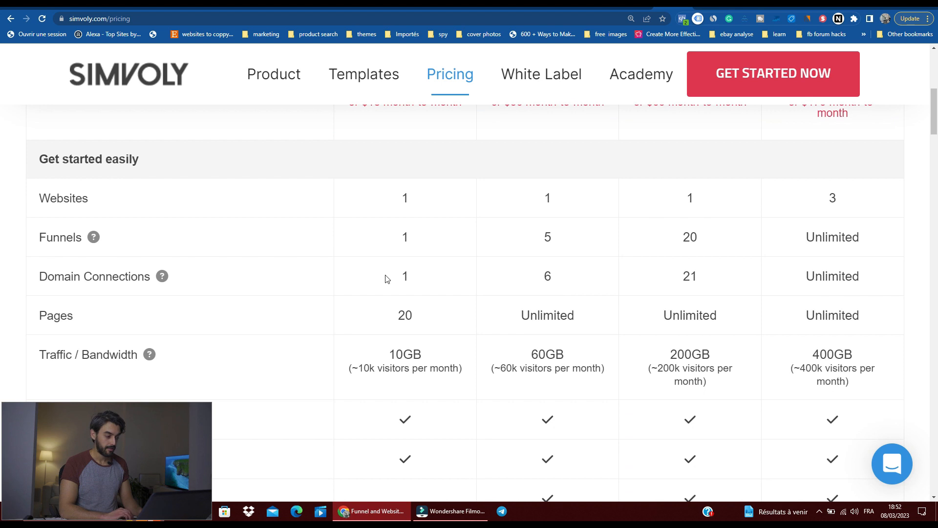
scroll(386, 277, up, 3)
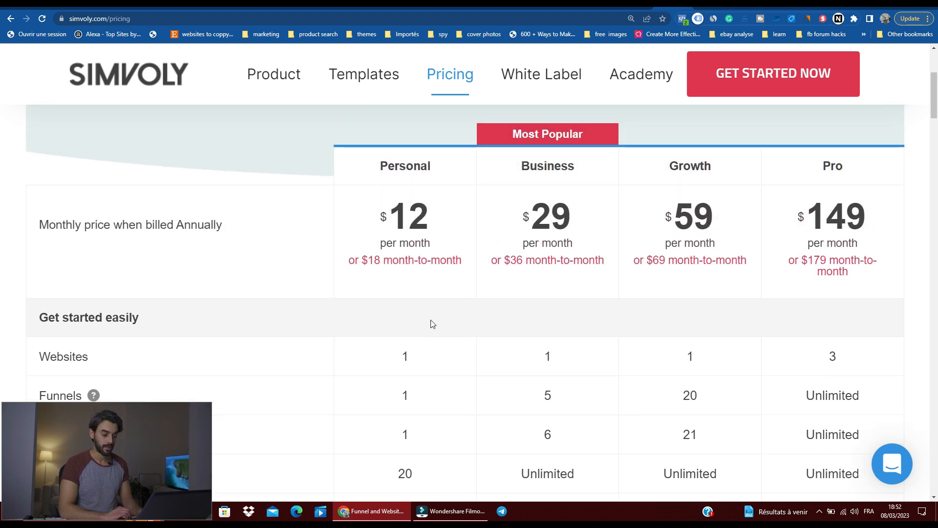
scroll(429, 320, down, 2)
scroll(543, 322, down, 2)
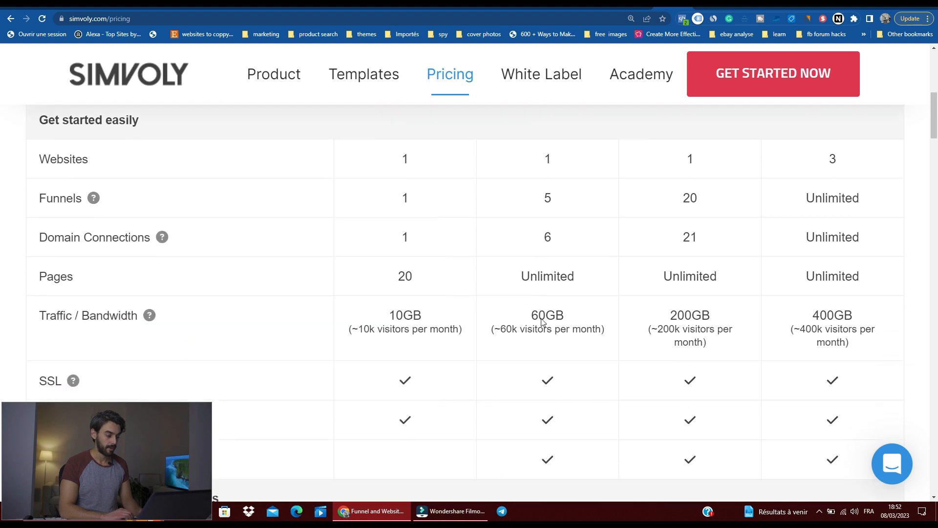
scroll(480, 291, down, 2)
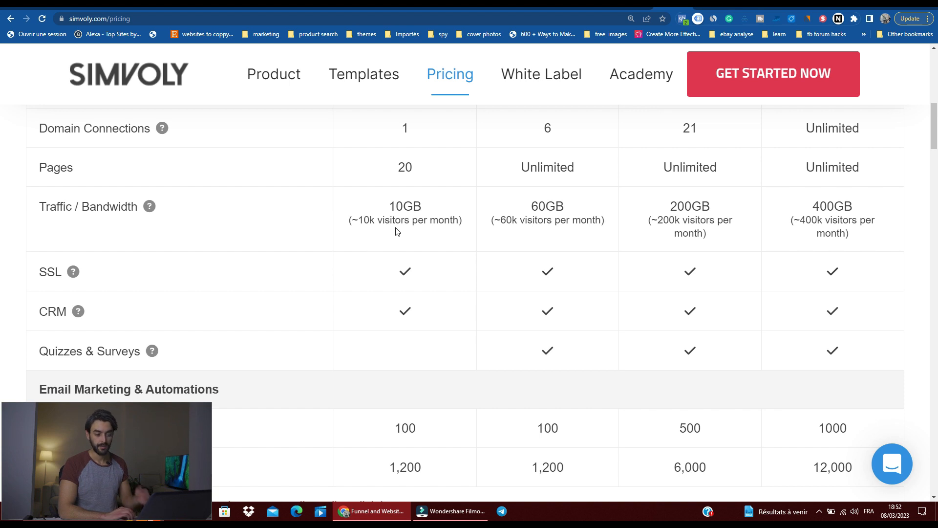
Step: Review the plans' SSL, CRM, email marketing, funnel, booking and e-commerce features, plus the guarantee information below the pricing table
mouse_move(73, 271)
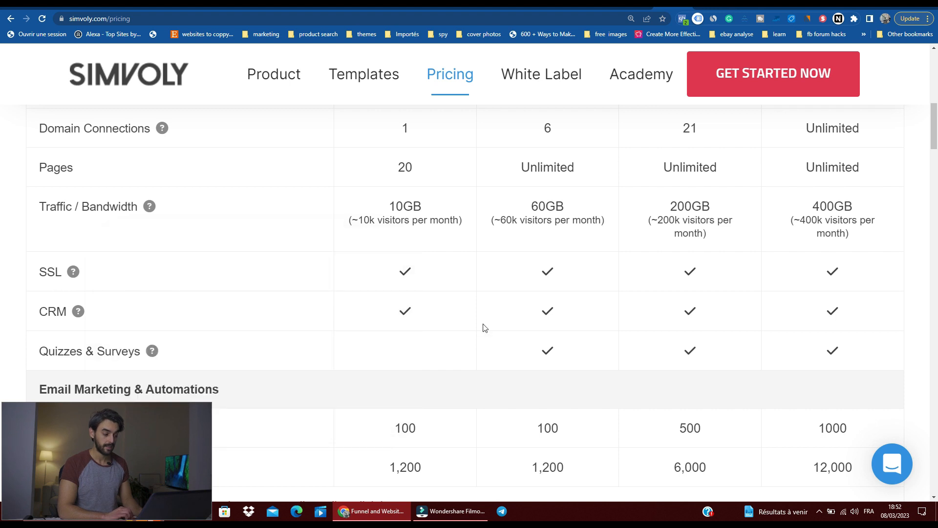
scroll(491, 290, down, 2)
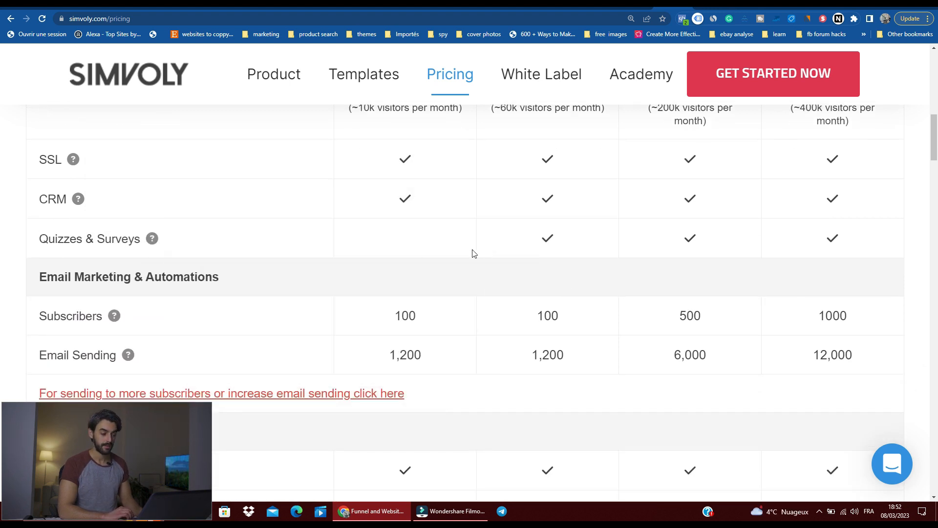
scroll(427, 251, down, 1)
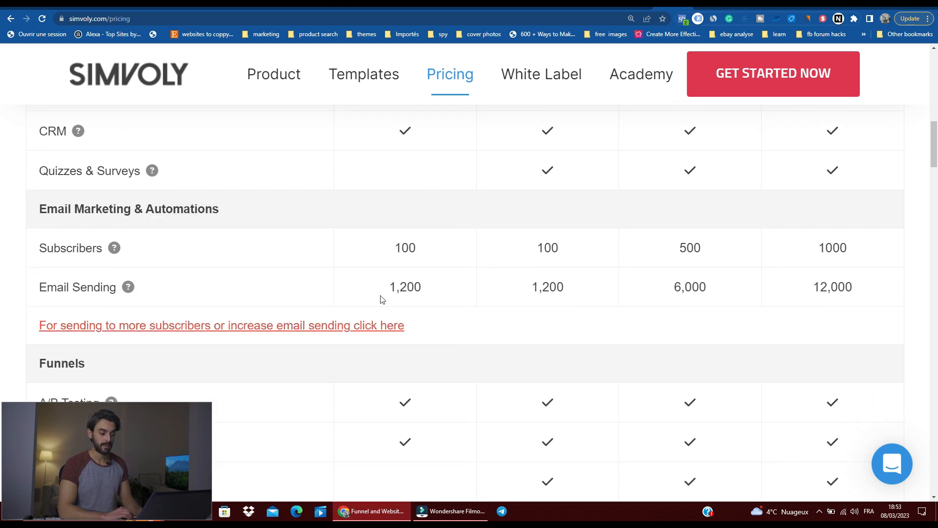
mouse_move(124, 292)
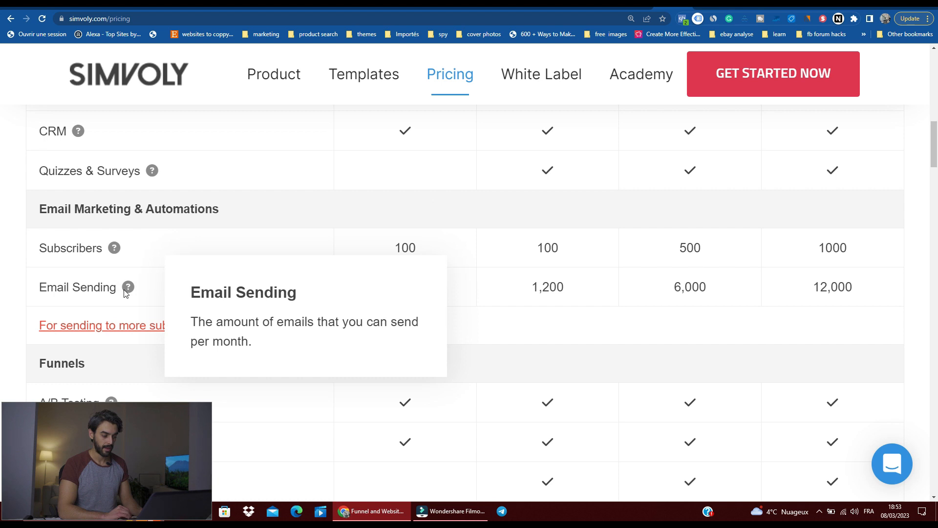
scroll(430, 294, down, 4)
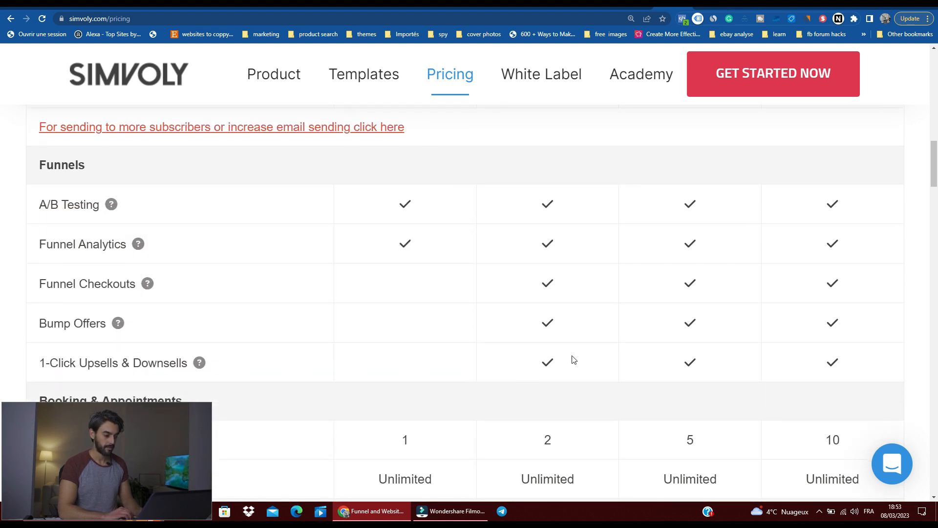
scroll(573, 360, down, 2)
mouse_move(154, 275)
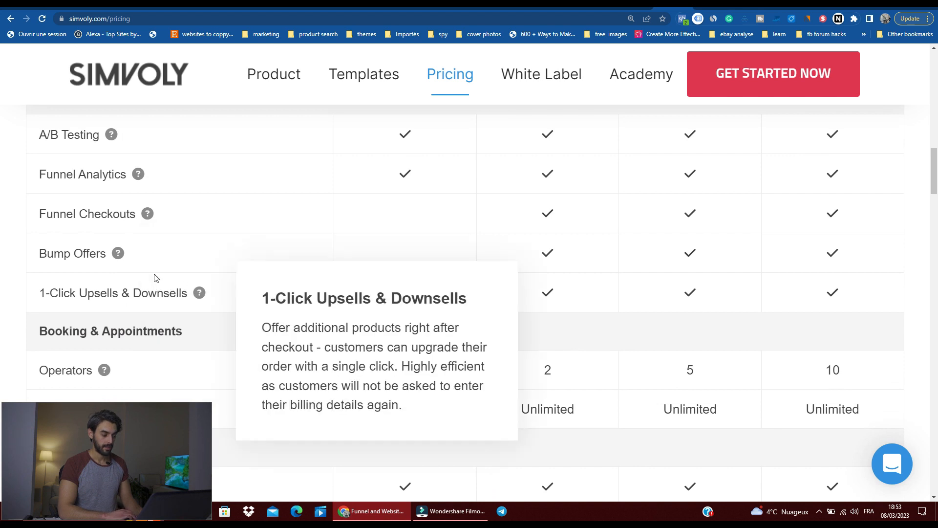
scroll(413, 359, down, 3)
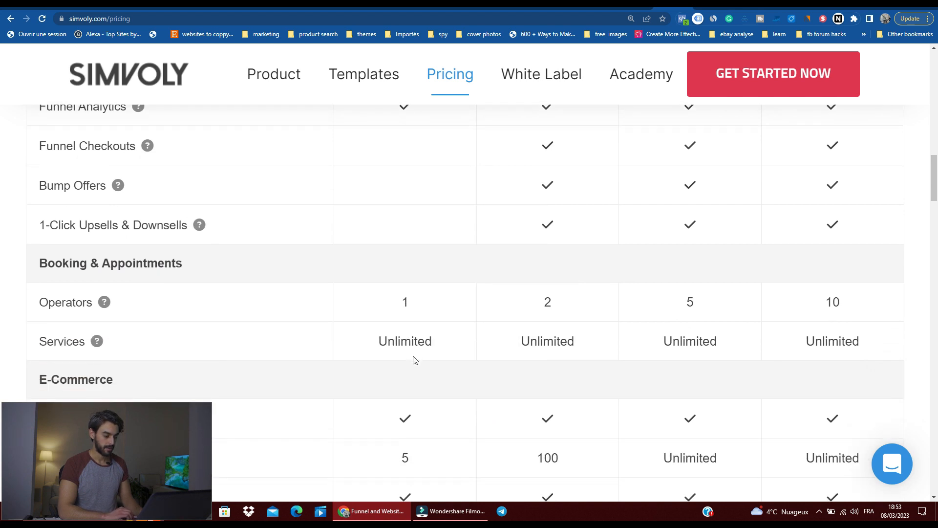
scroll(414, 356, down, 10)
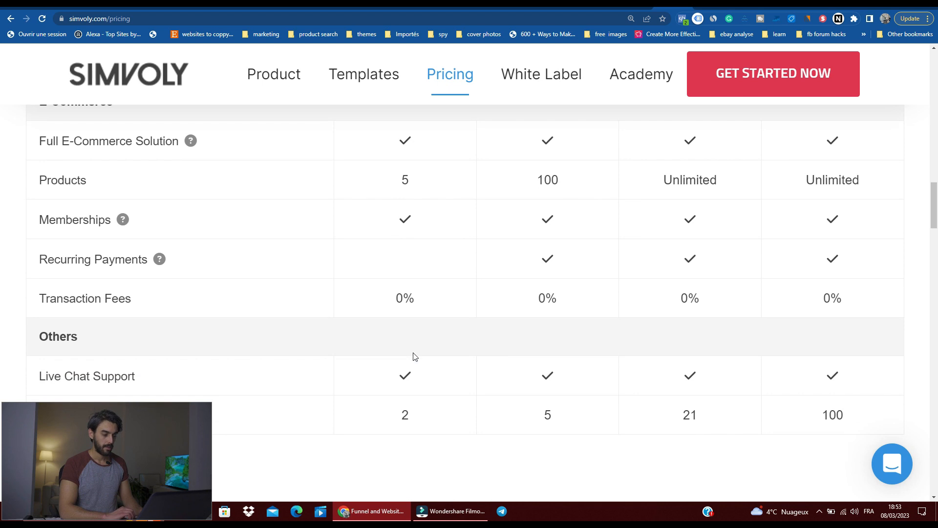
scroll(414, 356, down, 7)
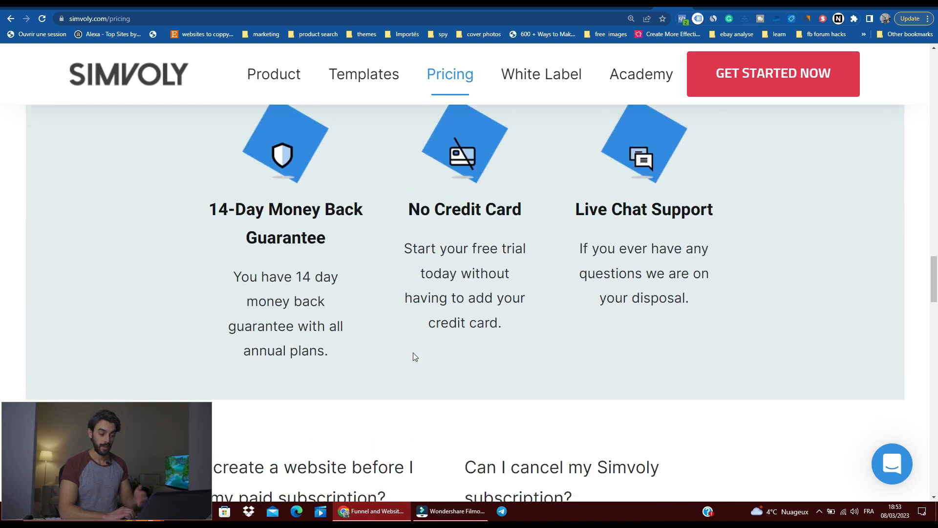
scroll(397, 312, up, 20)
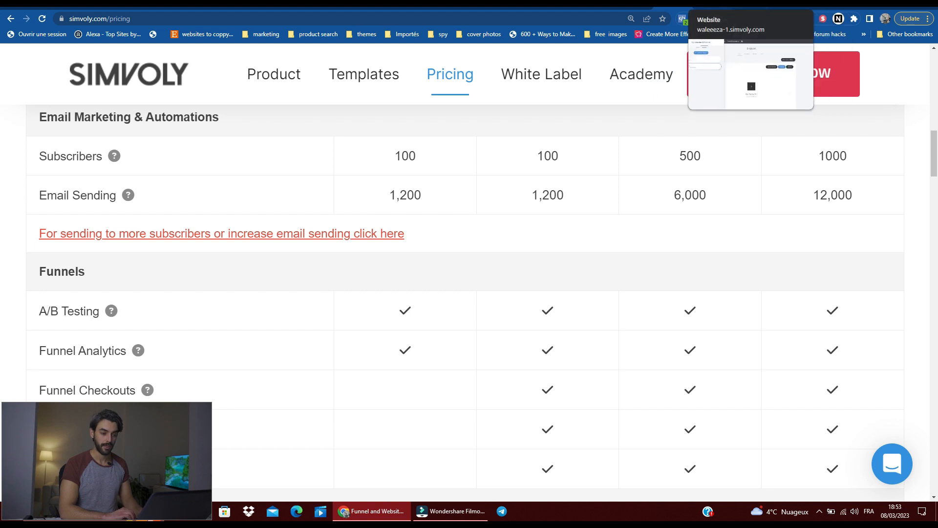
Step: Switch to the Simvoly website builder and look over the juice product page's sections
click(718, 3)
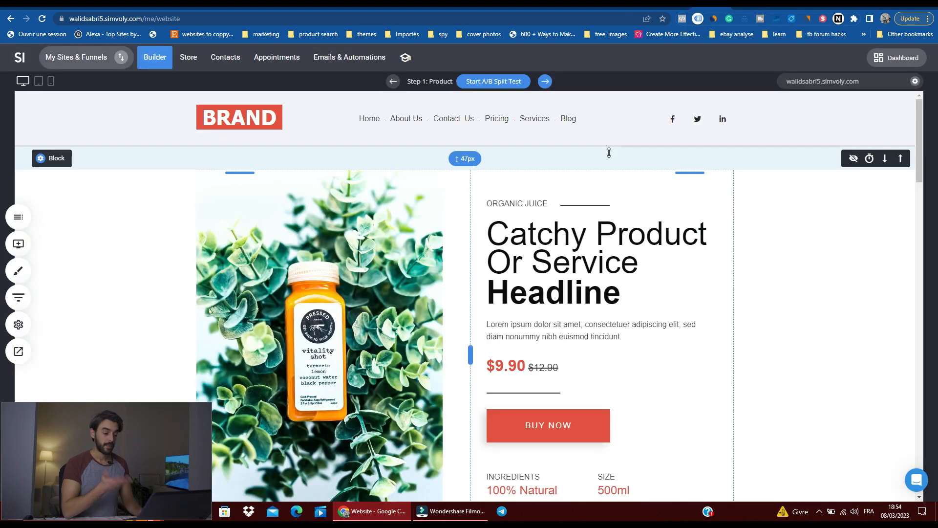
scroll(609, 152, down, 2)
scroll(609, 150, down, 15)
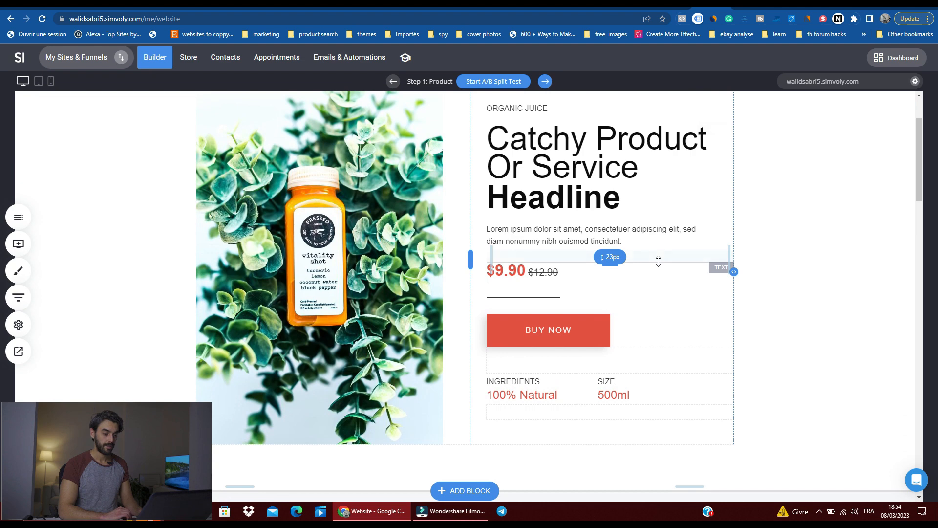
scroll(575, 297, up, 10)
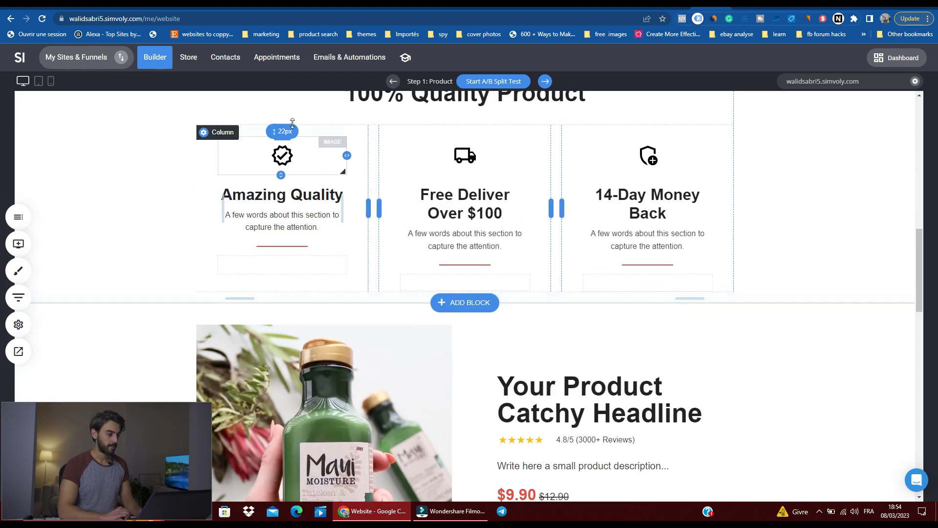
Step: Start creating a funnel and browse the Lead Generation, Webinar and Lead Magnet template categories before choosing Sales / Product
click(84, 52)
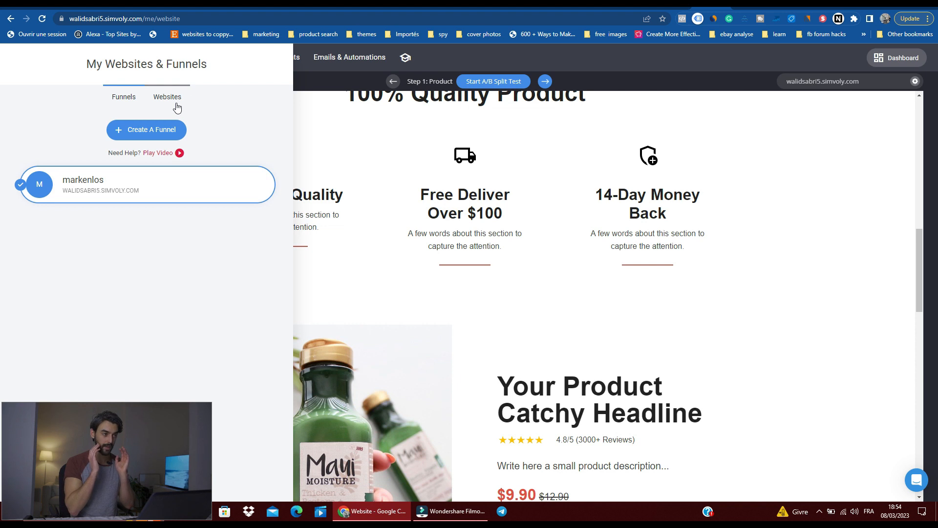
click(149, 133)
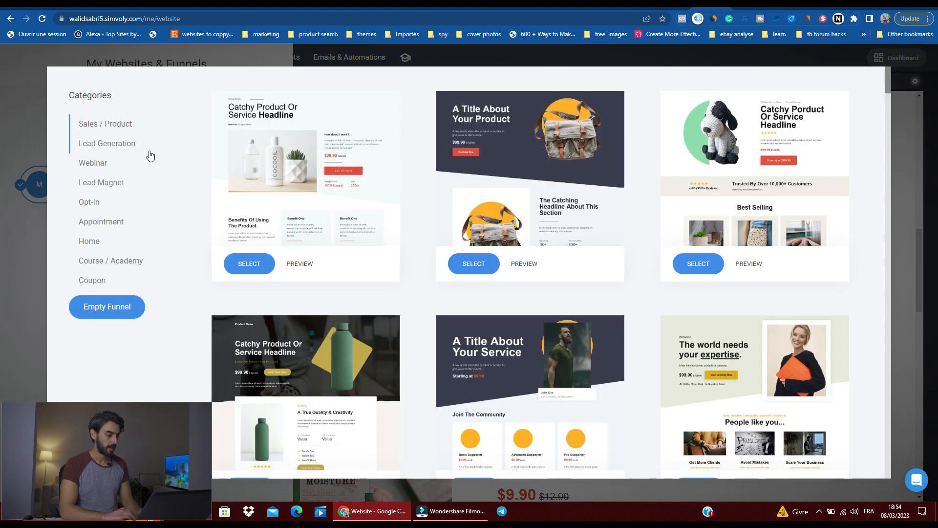
click(120, 143)
click(104, 162)
click(101, 182)
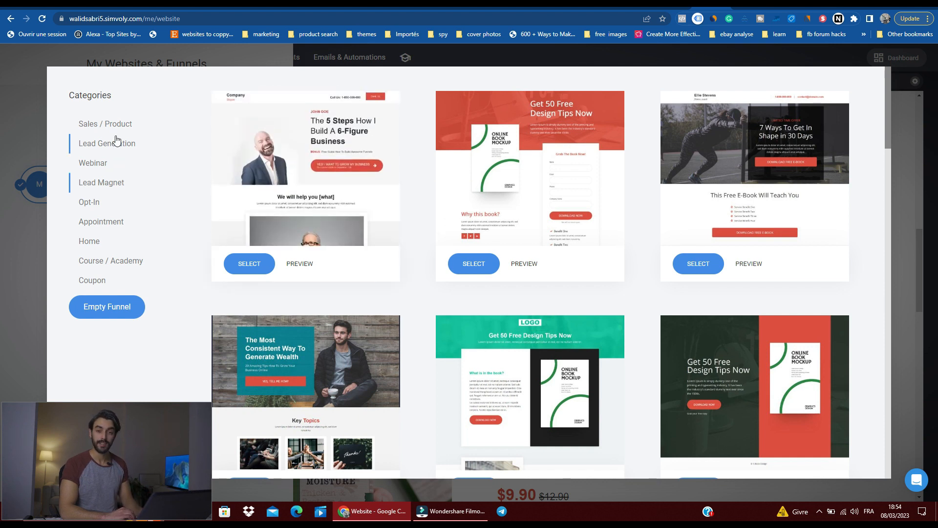
click(101, 127)
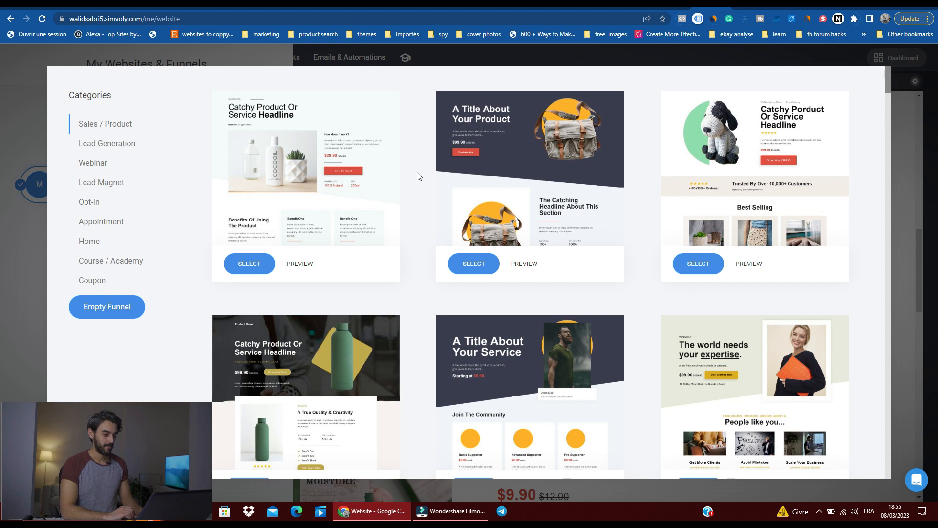
Step: Preview the three-product furniture funnel template's landing page in desktop, tablet and mobile layouts, and close the preview
scroll(388, 218, down, 4)
scroll(409, 204, down, 10)
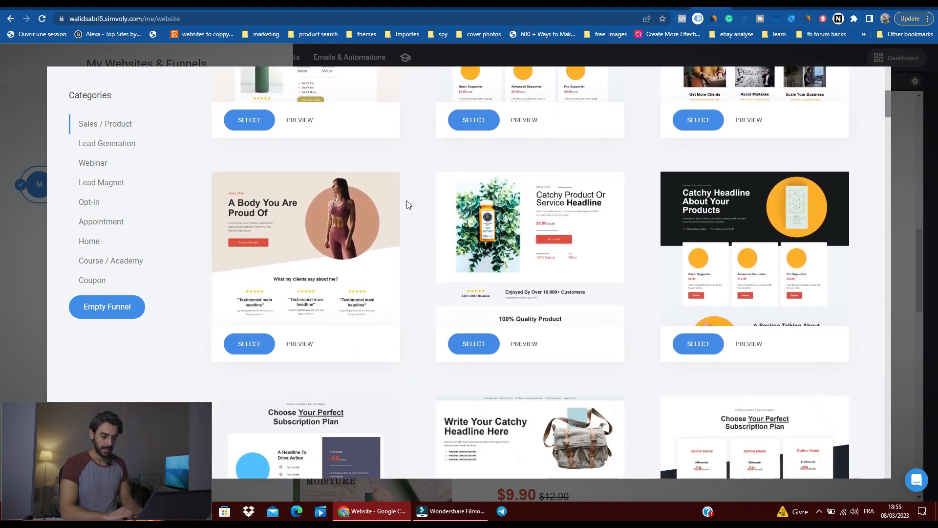
scroll(409, 202, down, 3)
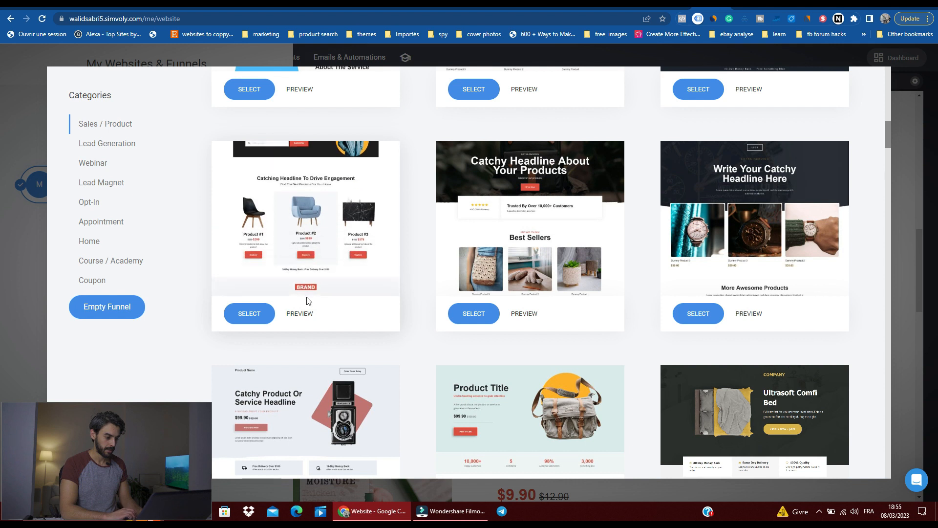
click(295, 314)
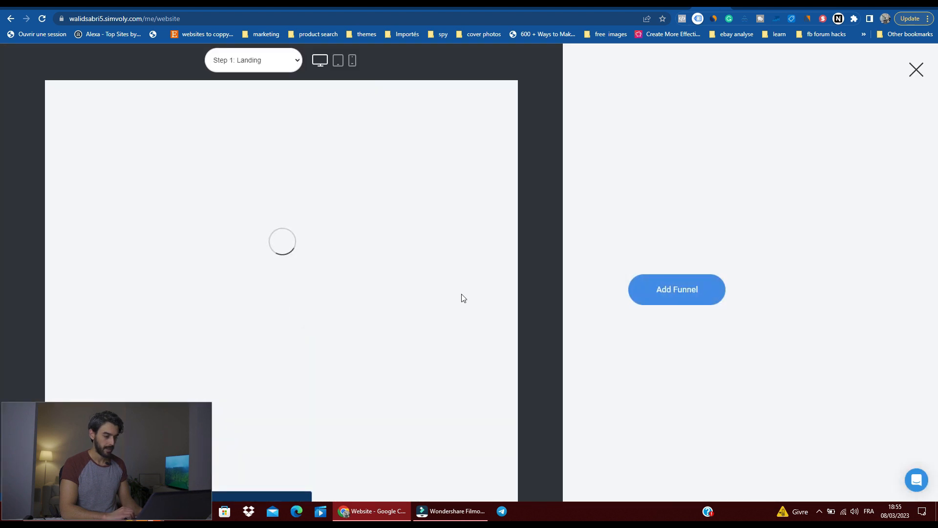
scroll(460, 293, down, 5)
scroll(351, 270, down, 7)
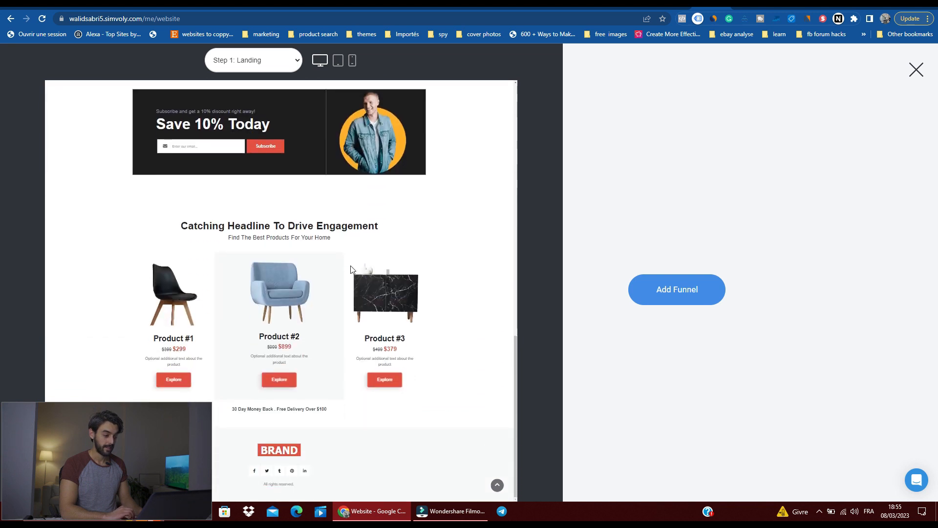
click(337, 69)
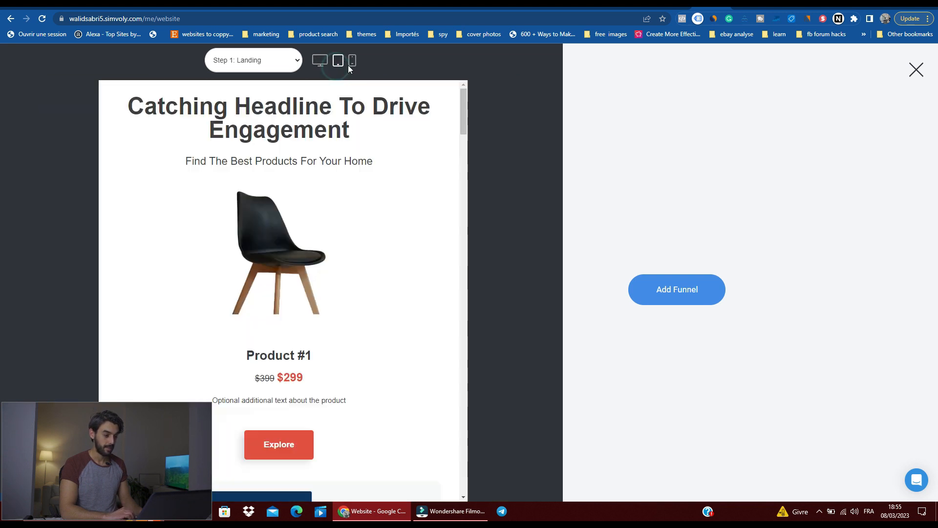
click(353, 66)
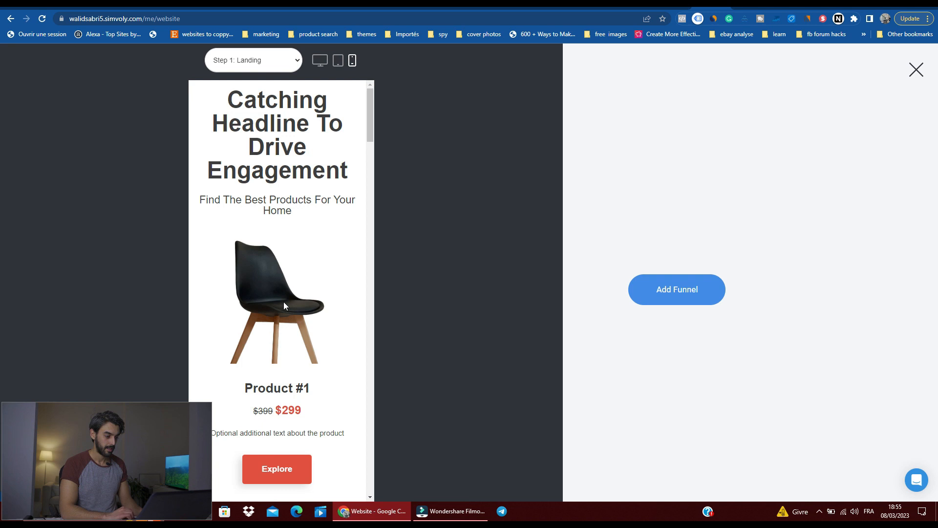
scroll(284, 301, down, 15)
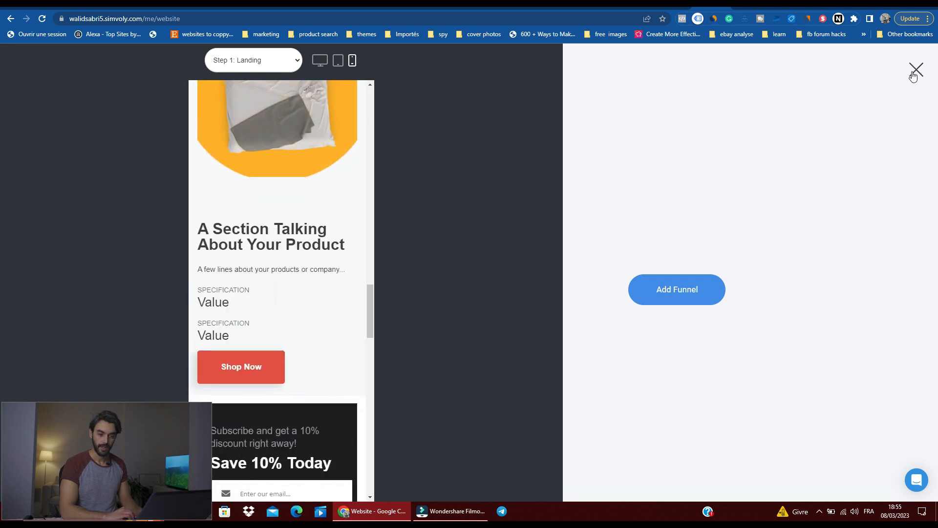
click(917, 73)
Step: Browse the Sales / Product funnel templates for a single-product design
scroll(631, 352, down, 7)
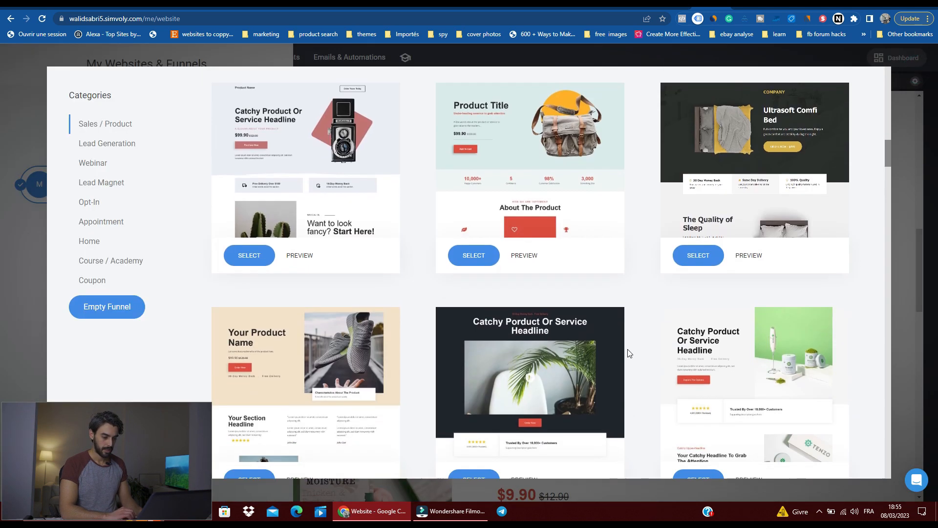
scroll(640, 326, down, 4)
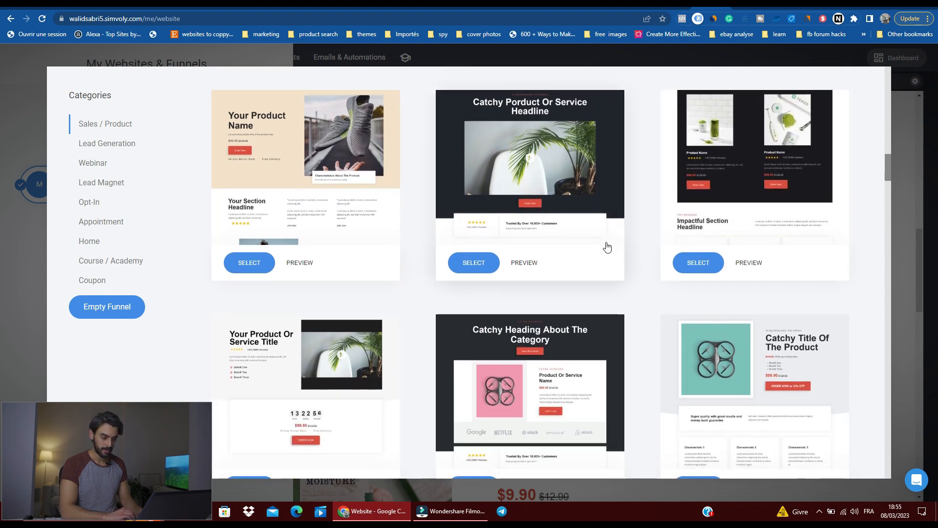
scroll(606, 247, down, 5)
scroll(606, 247, down, 9)
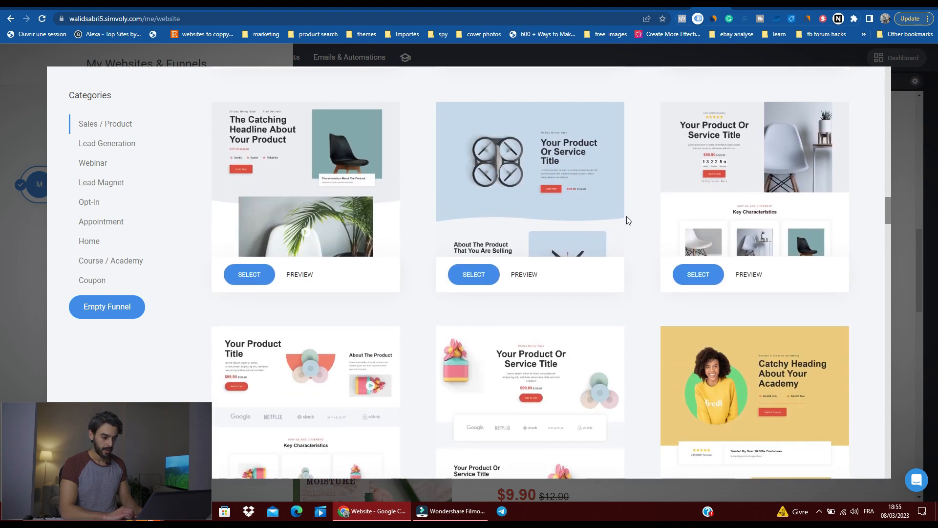
scroll(635, 218, down, 2)
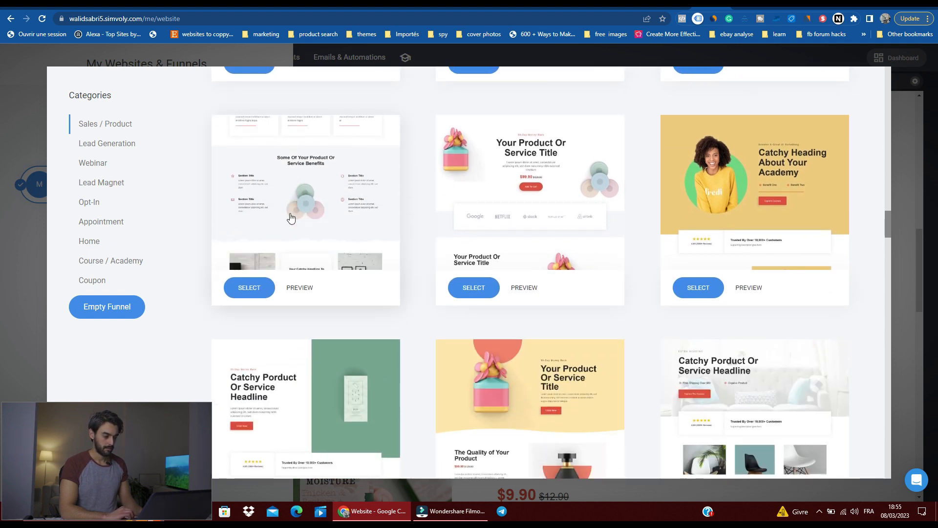
scroll(416, 225, down, 8)
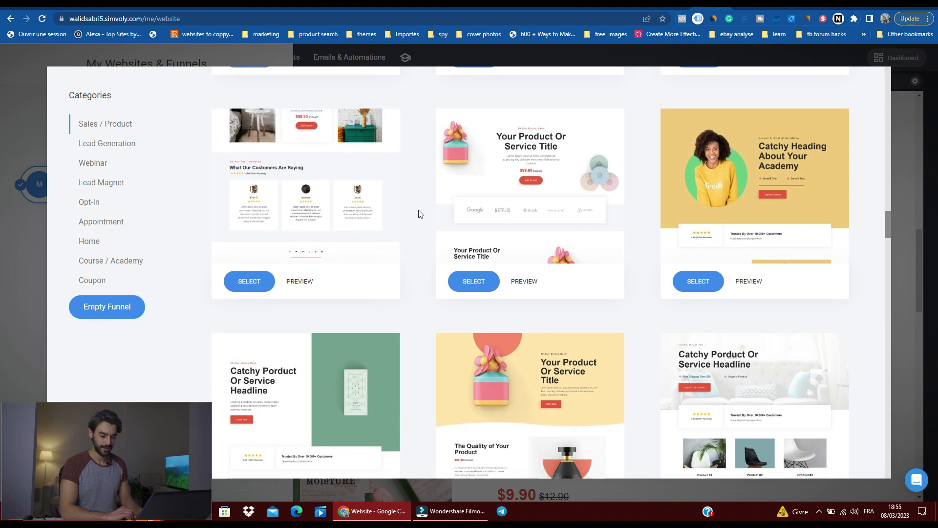
scroll(415, 245, down, 13)
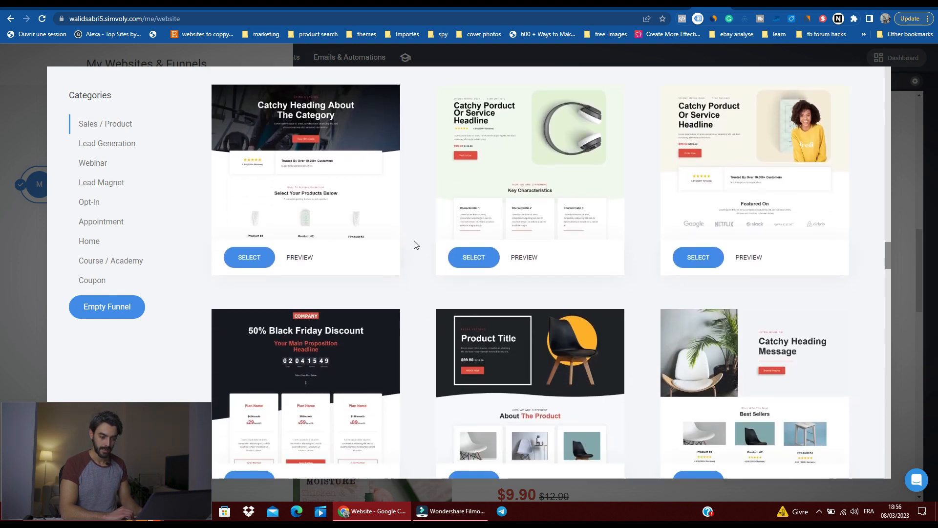
scroll(414, 244, down, 10)
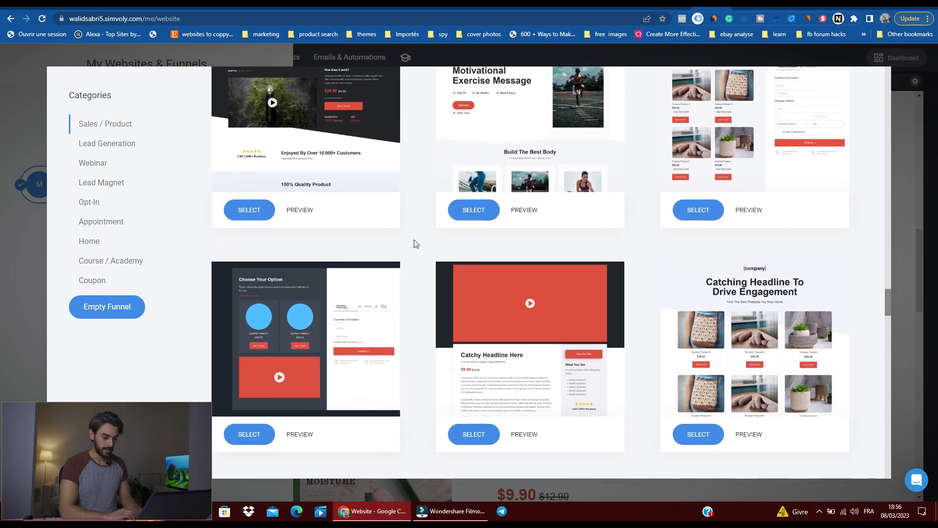
scroll(414, 243, down, 10)
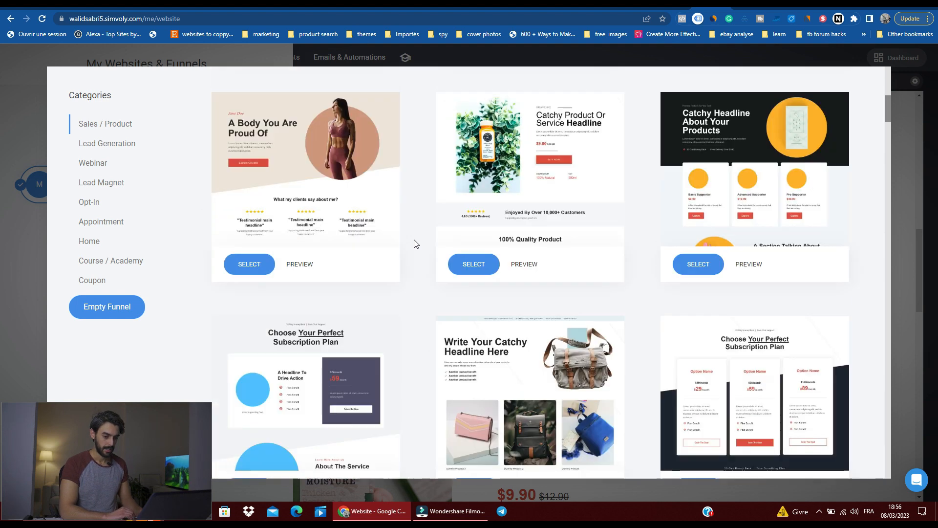
Step: Create a funnel from the green bottle product template and name it "bottle"
scroll(402, 264, down, 2)
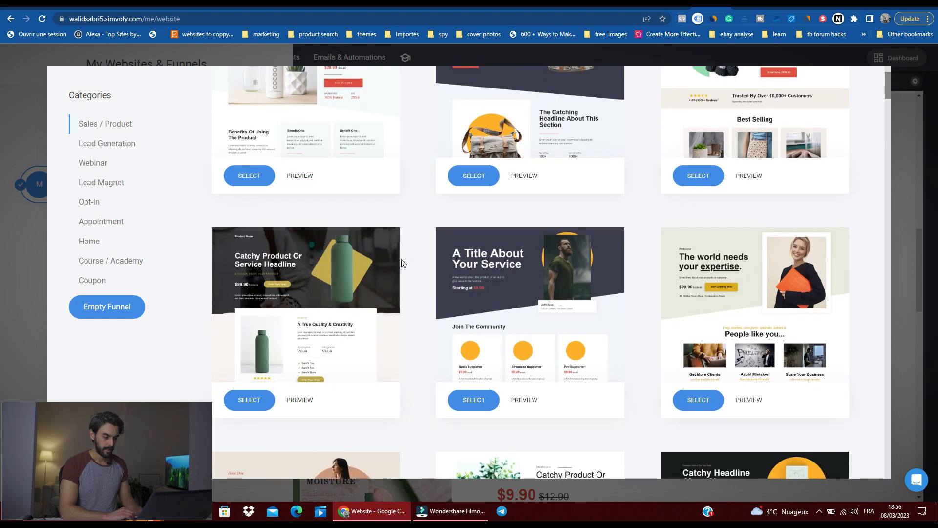
click(262, 399)
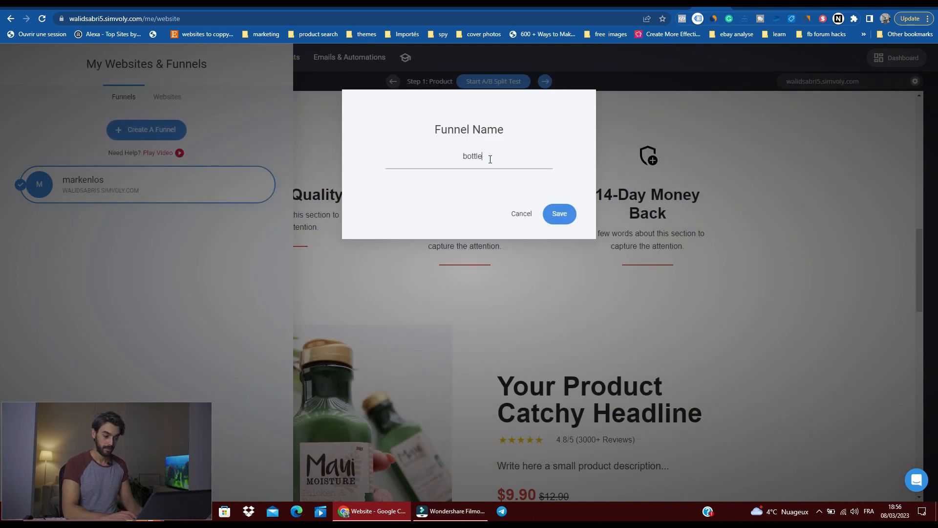
click(559, 213)
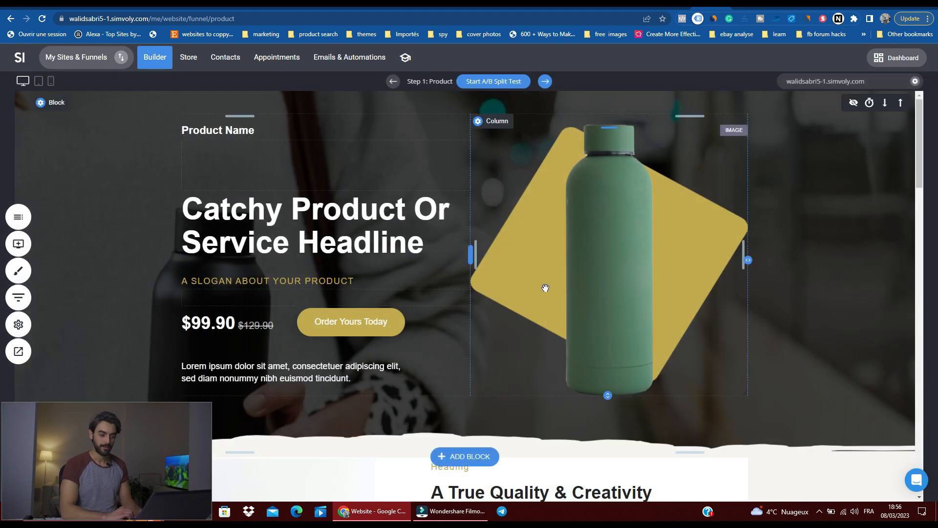
Step: Look over the bottle product page's sections, from the hero headline through benefits and customer reviews to the closing product offer
scroll(545, 289, down, 6)
scroll(545, 288, down, 15)
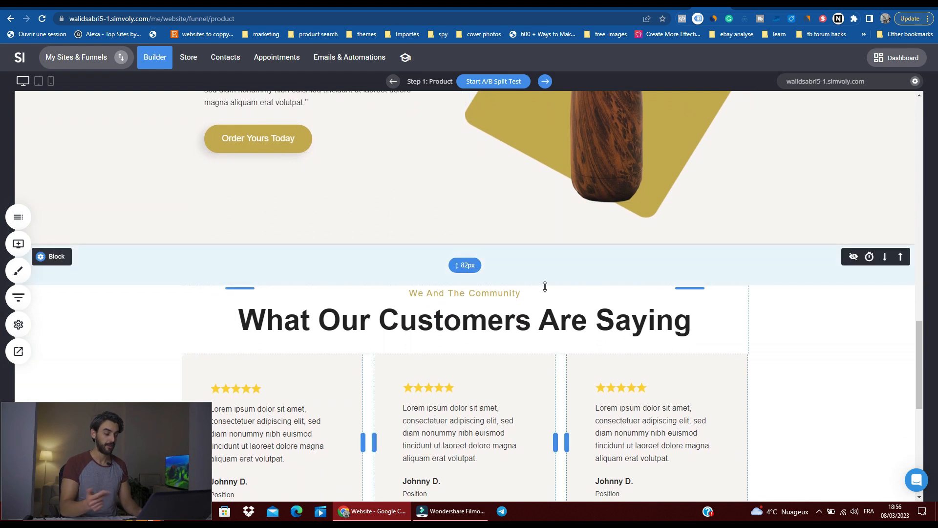
scroll(512, 323, down, 8)
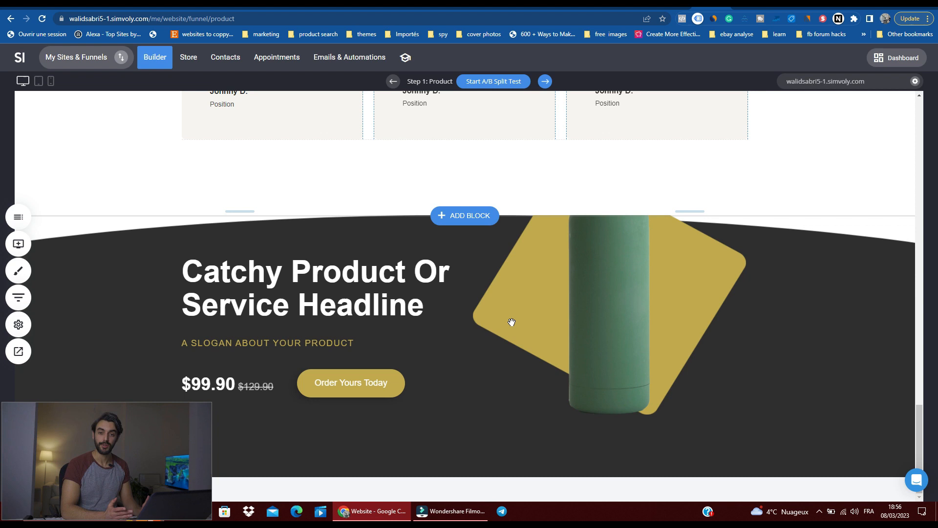
scroll(511, 322, up, 15)
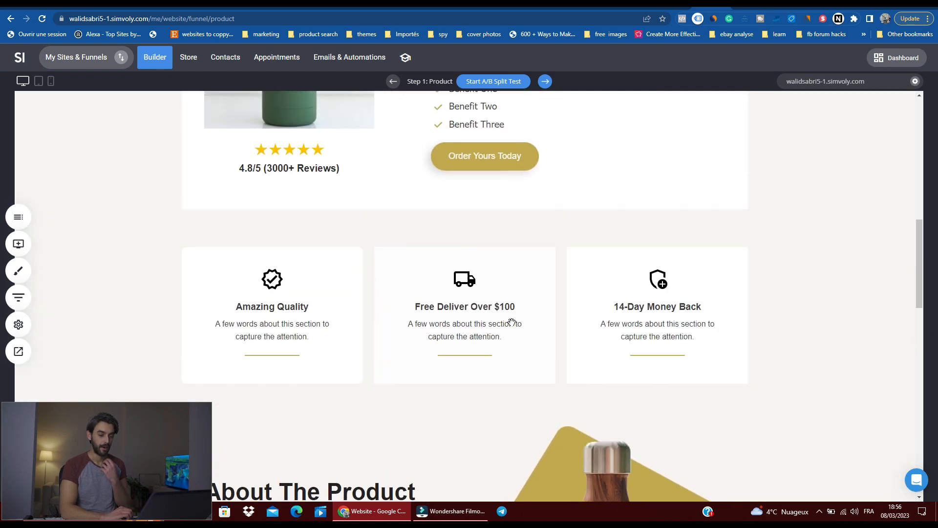
scroll(511, 323, up, 8)
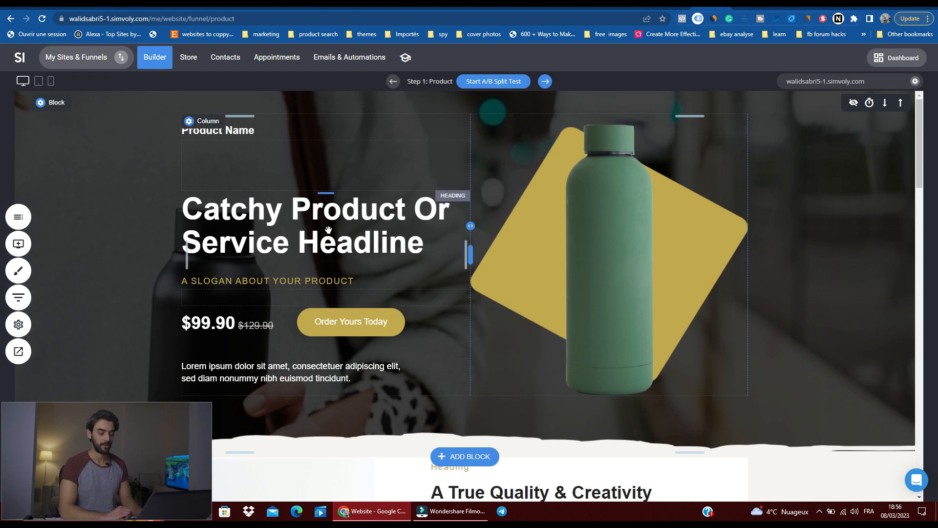
scroll(526, 245, down, 15)
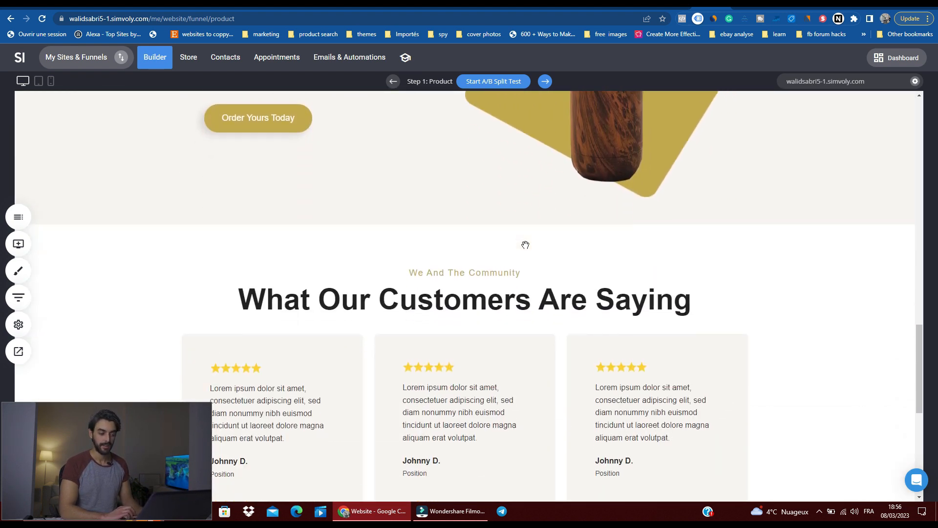
scroll(525, 245, down, 8)
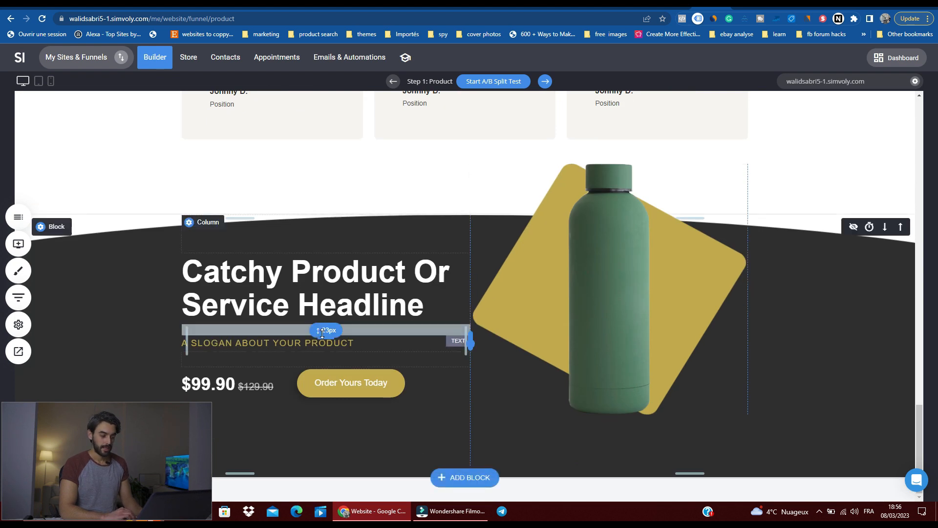
scroll(402, 306, up, 15)
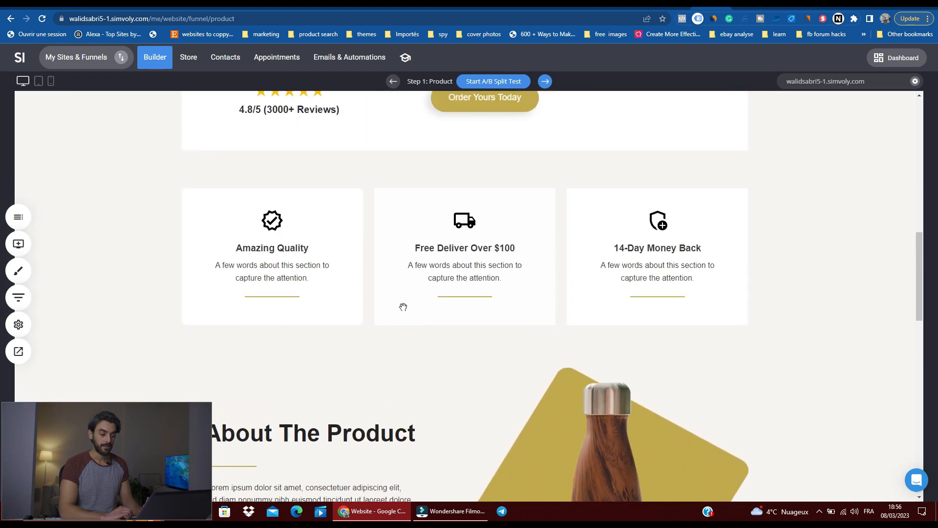
scroll(403, 307, up, 8)
scroll(403, 301, down, 13)
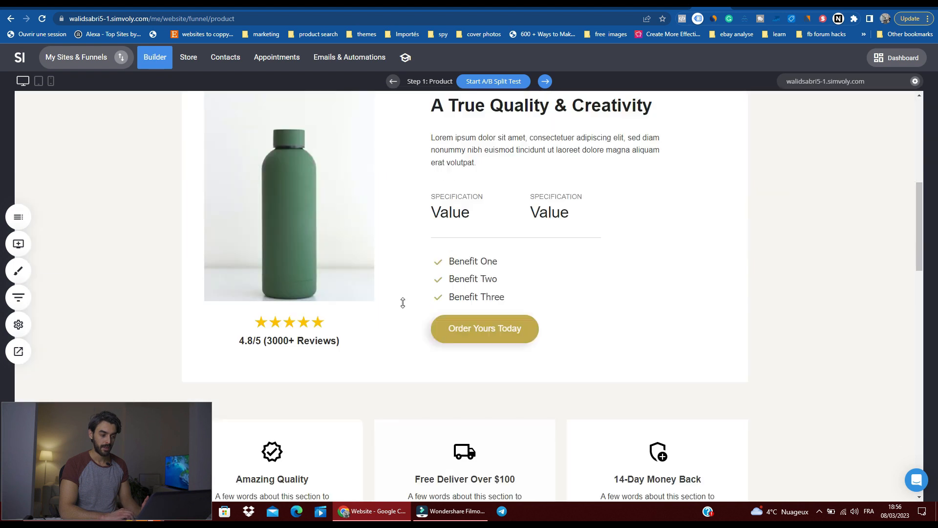
scroll(427, 283, down, 6)
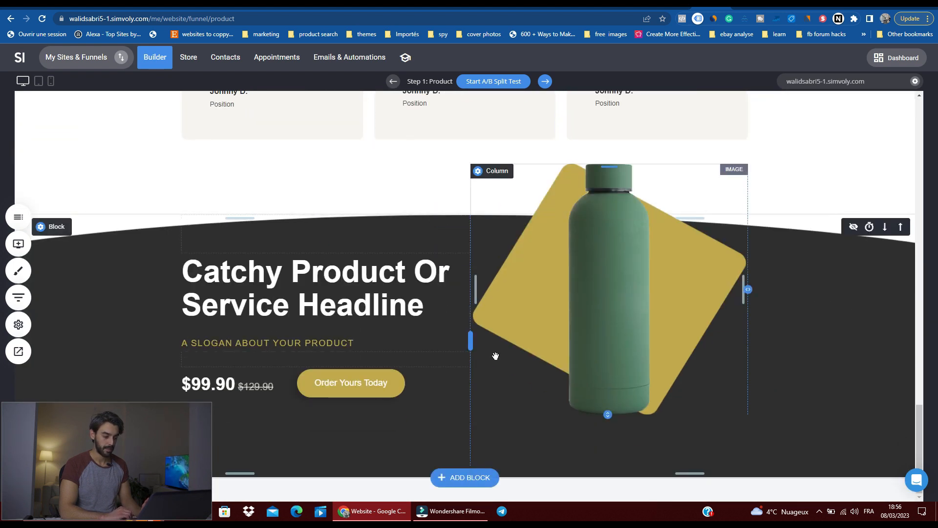
Step: Add the dark Footers block with a centred logo, three locations and social icons below the page's last section
click(469, 478)
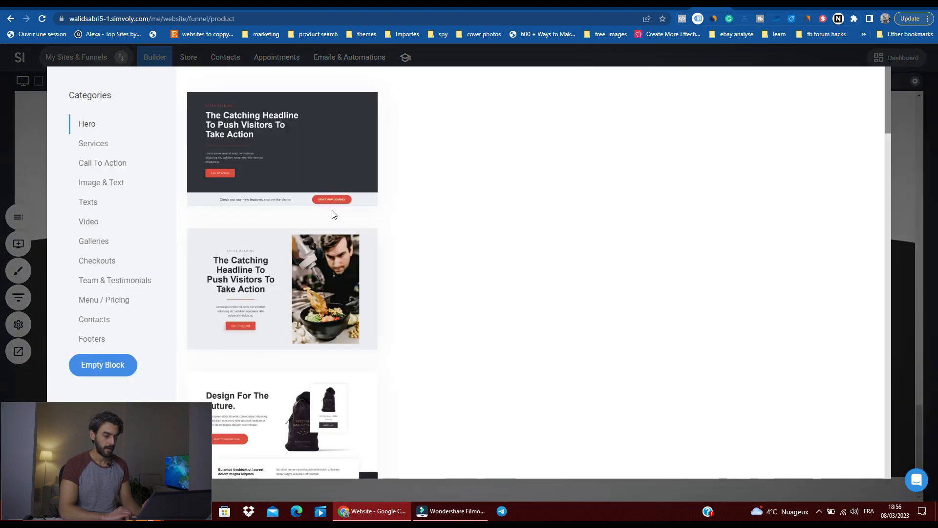
click(101, 145)
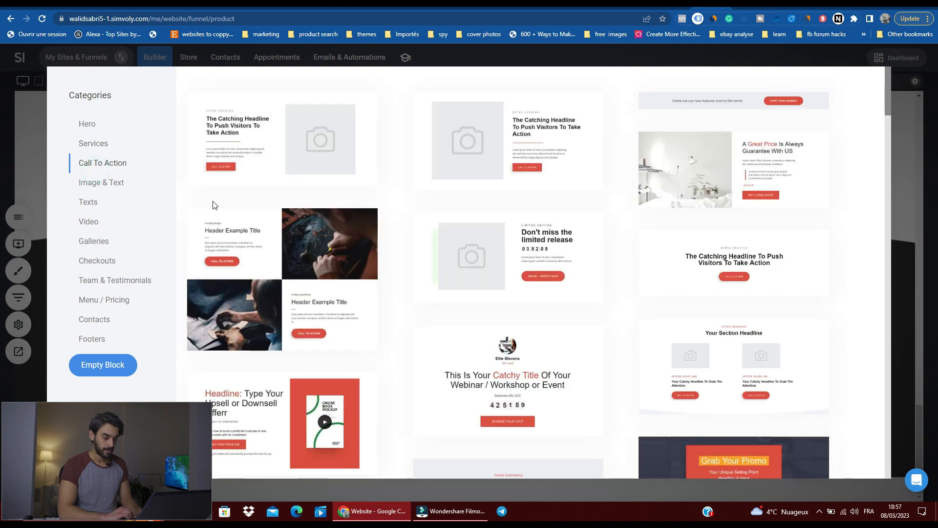
click(98, 338)
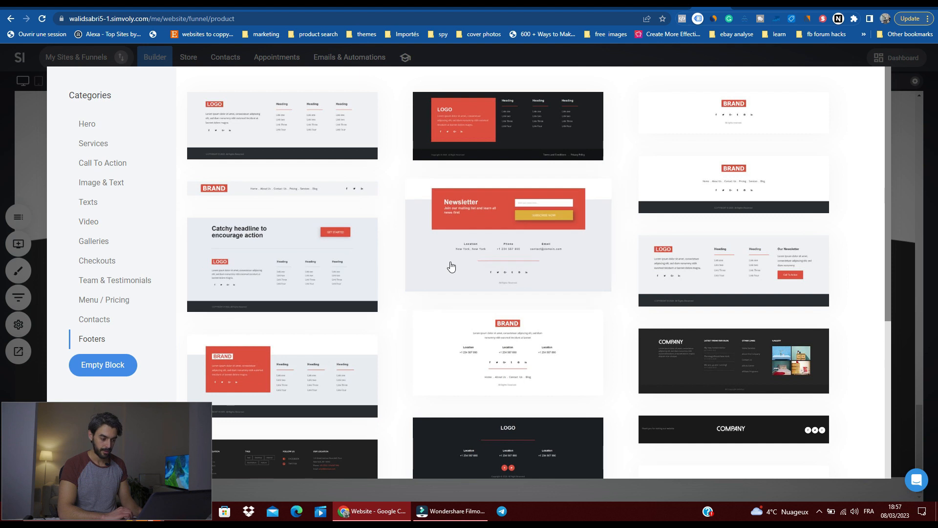
scroll(448, 265, down, 3)
scroll(505, 272, down, 2)
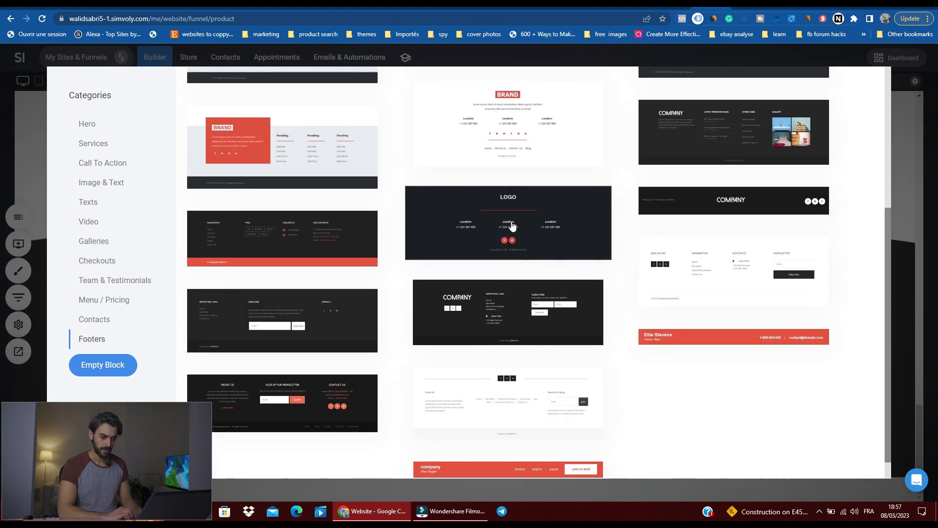
click(512, 225)
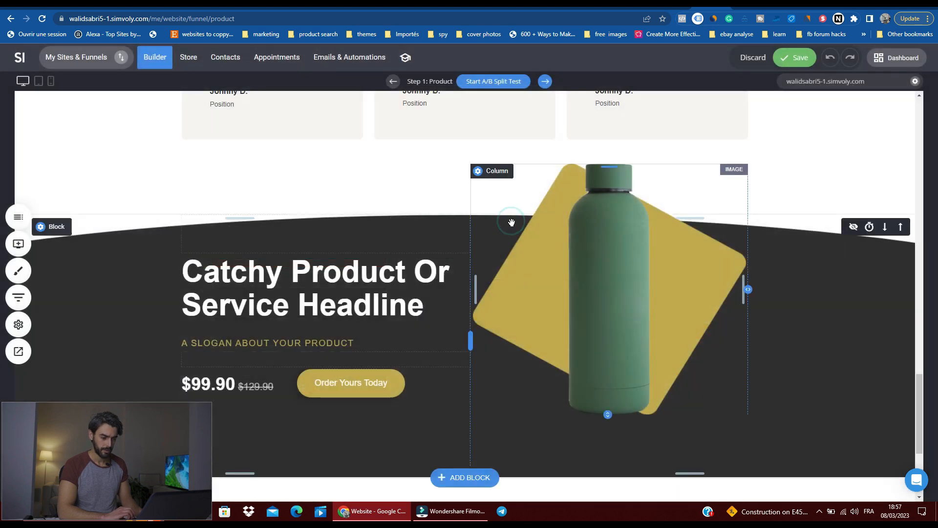
Step: Delete the logo block at the top of the new footer, and undo the deletion
scroll(560, 303, up, 15)
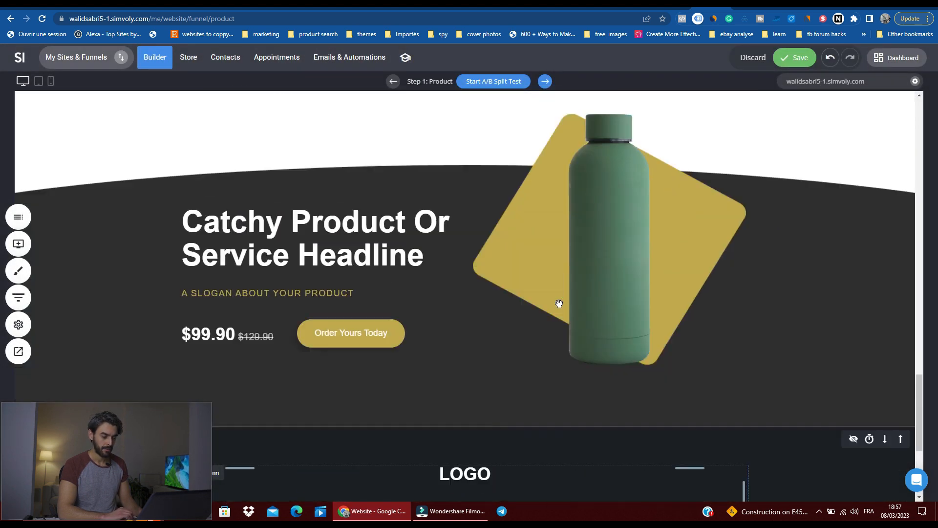
scroll(559, 303, up, 5)
scroll(558, 298, down, 20)
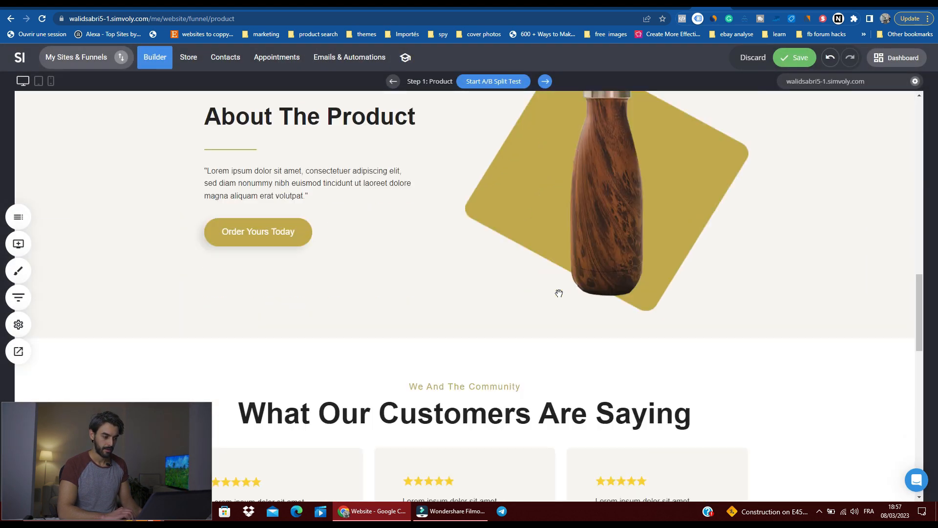
scroll(463, 254, up, 20)
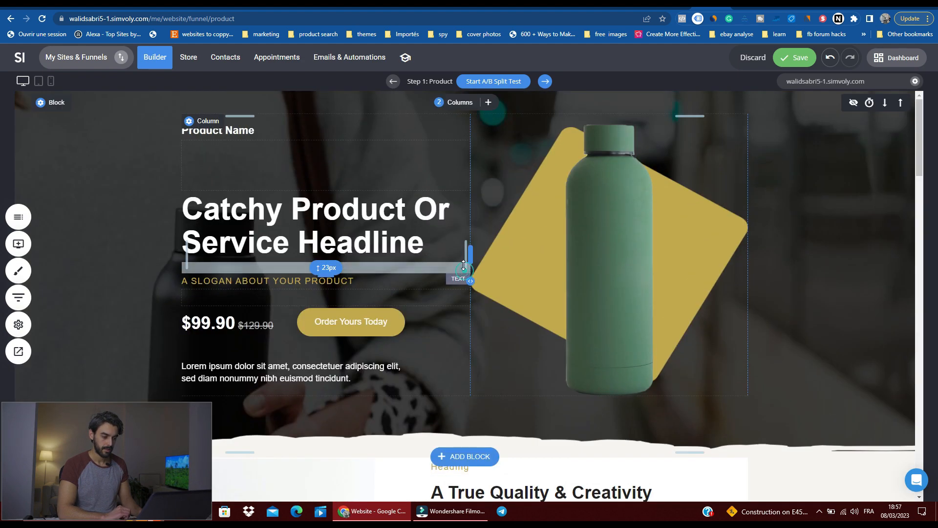
scroll(464, 265, down, 20)
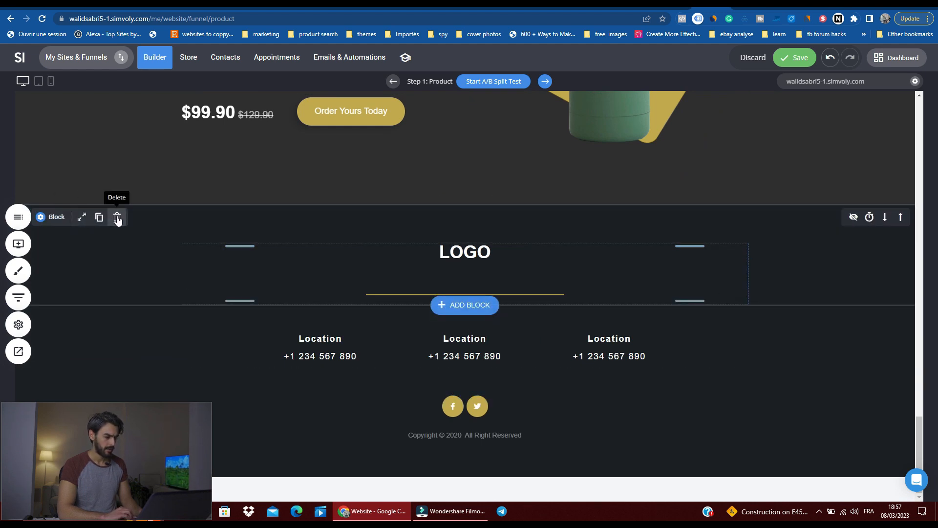
click(117, 218)
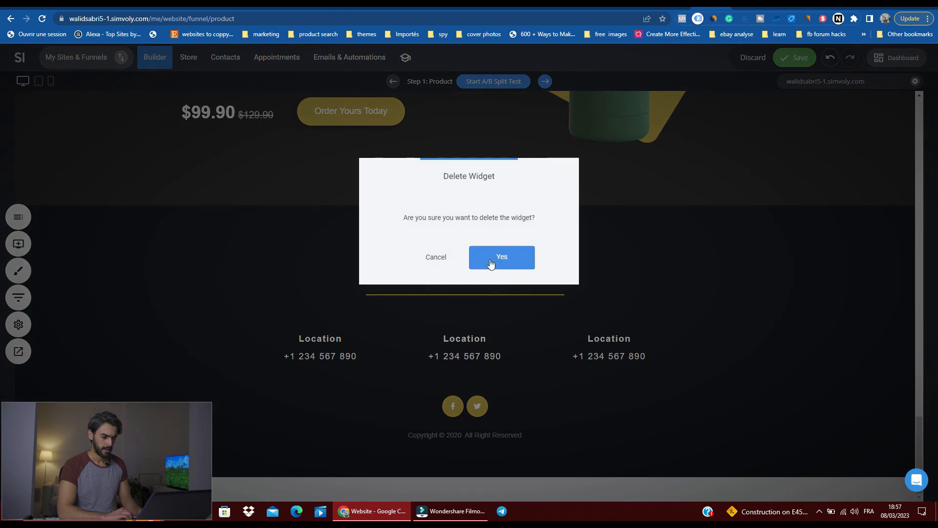
click(430, 257)
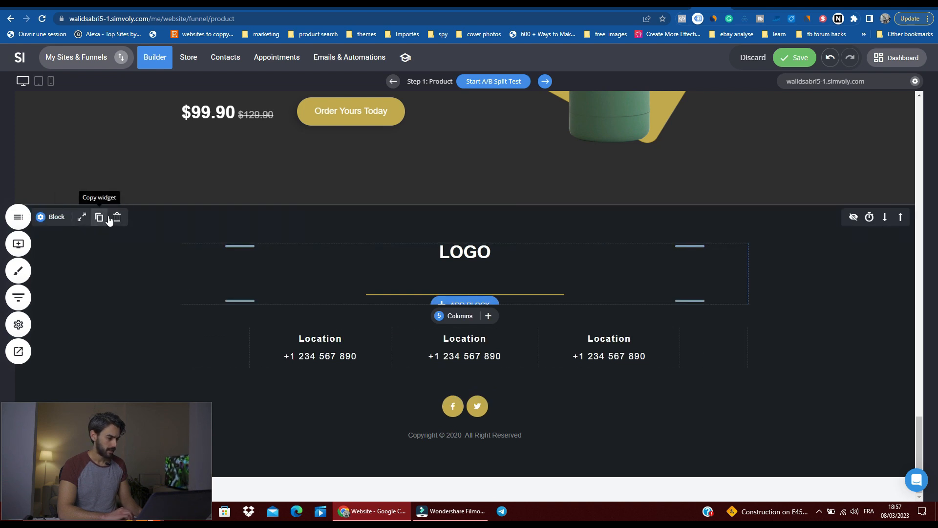
click(117, 217)
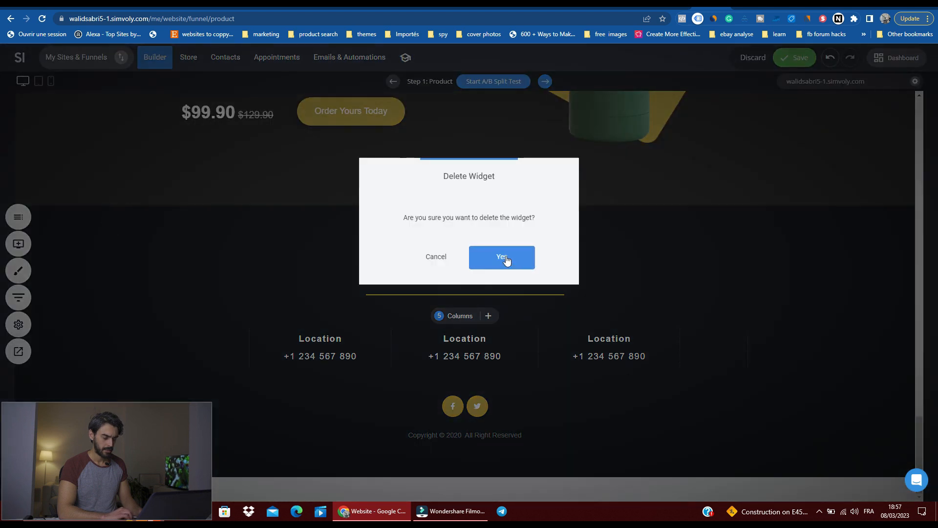
click(504, 257)
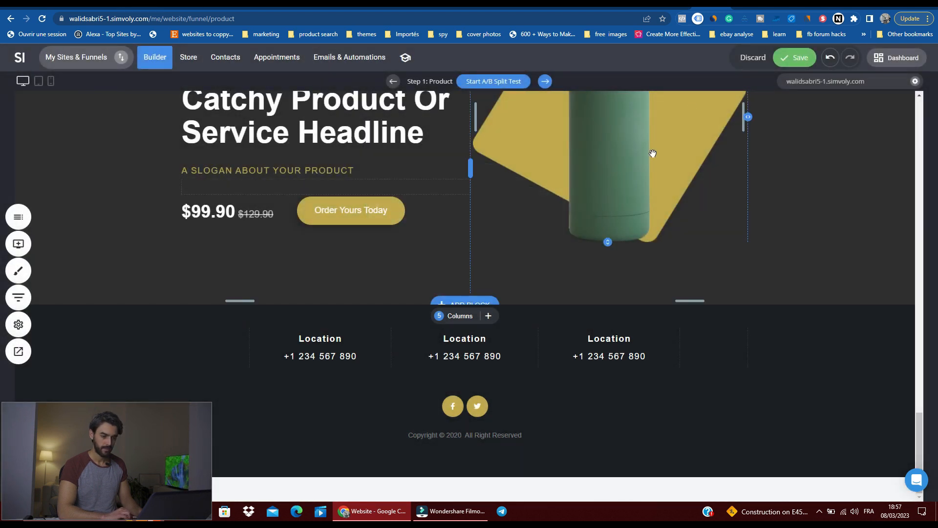
click(826, 65)
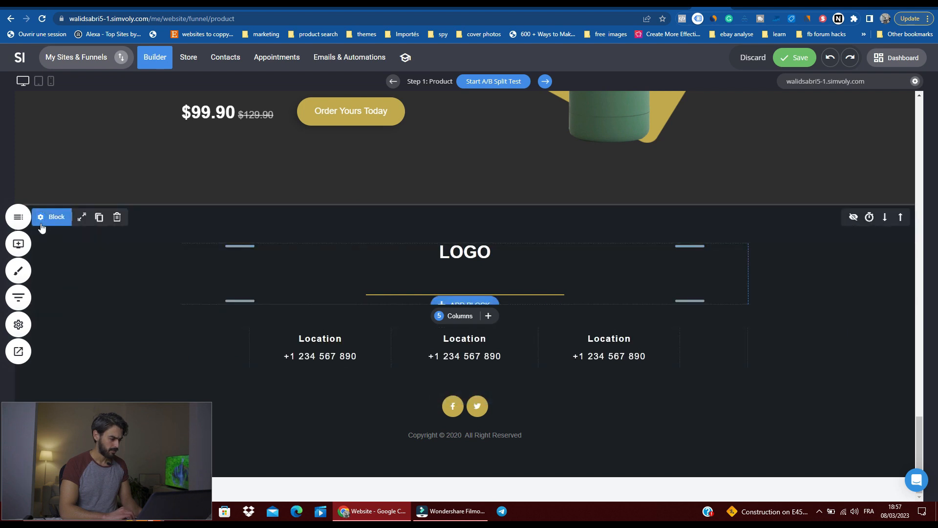
click(18, 217)
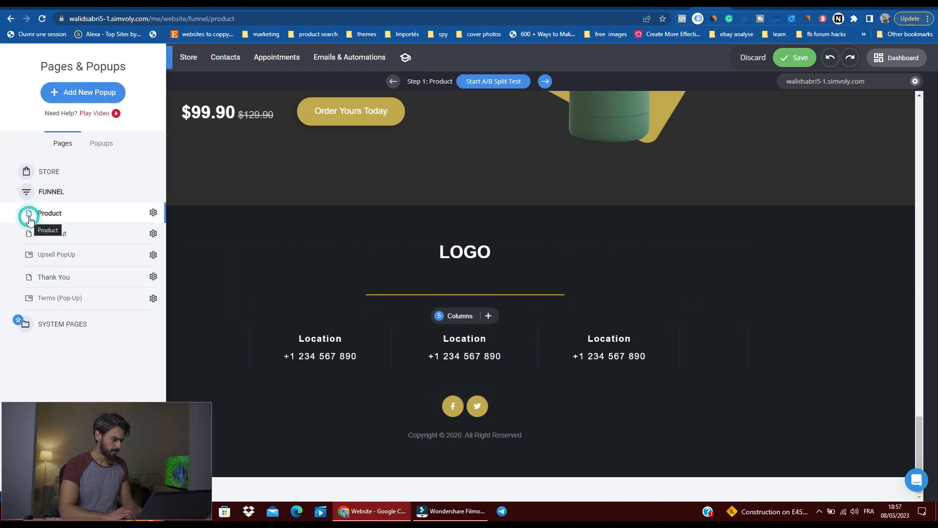
click(287, 333)
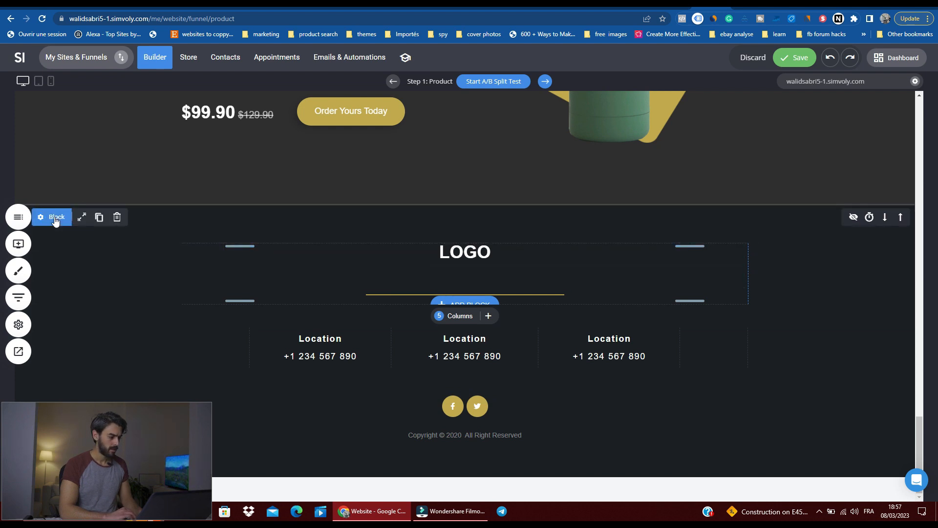
click(77, 278)
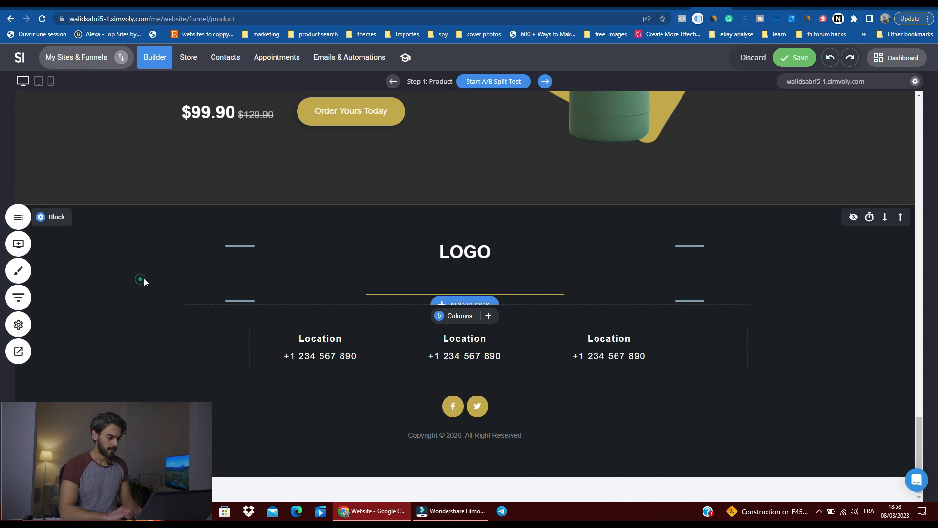
click(253, 270)
click(215, 258)
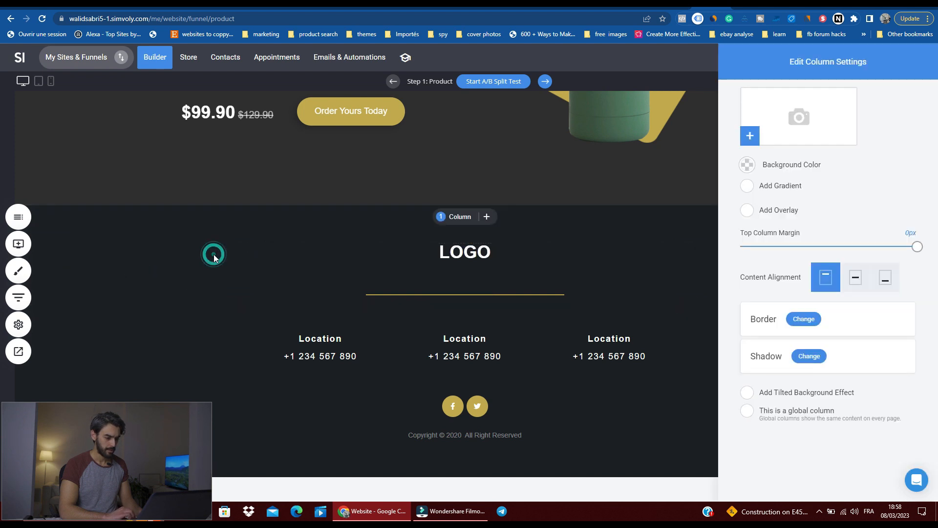
click(366, 249)
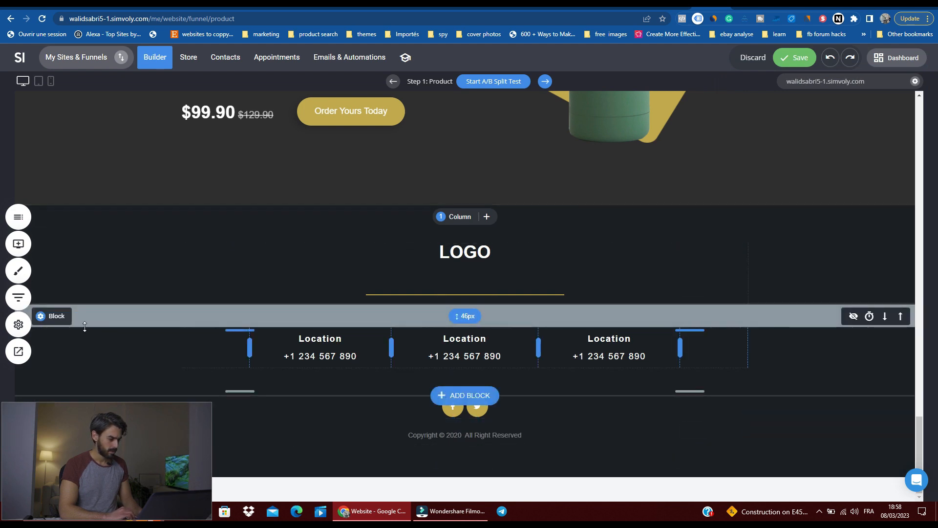
Step: Delete the dark footer's three blocks: the locations, the logo, and the social icons with the copyright line
mouse_move(71, 323)
click(118, 319)
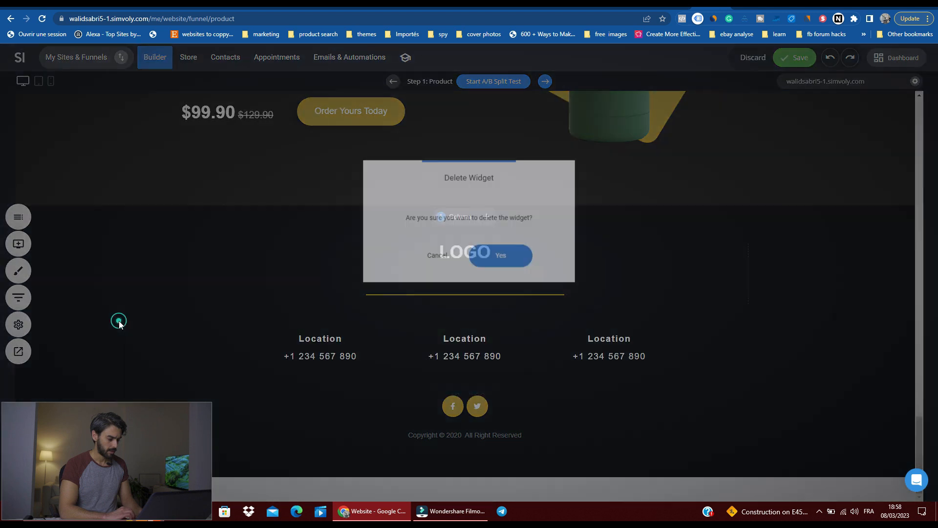
click(486, 254)
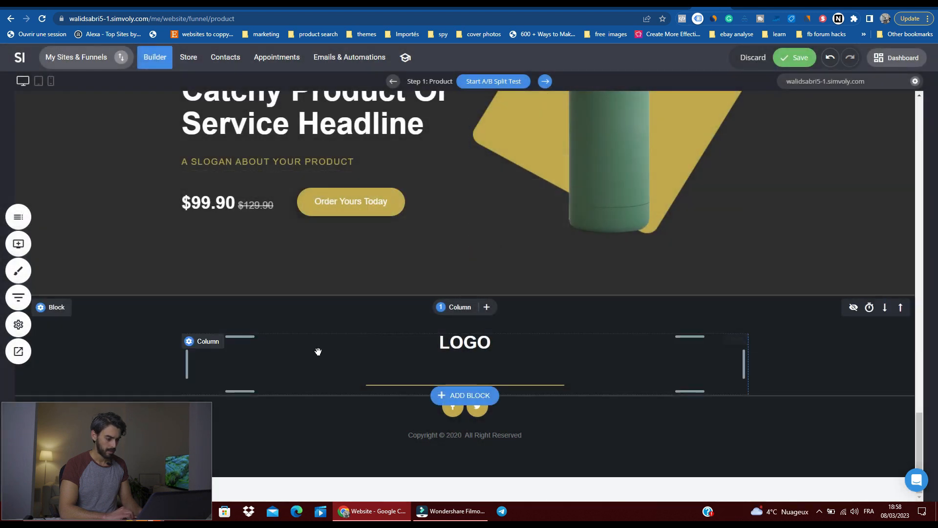
mouse_move(64, 311)
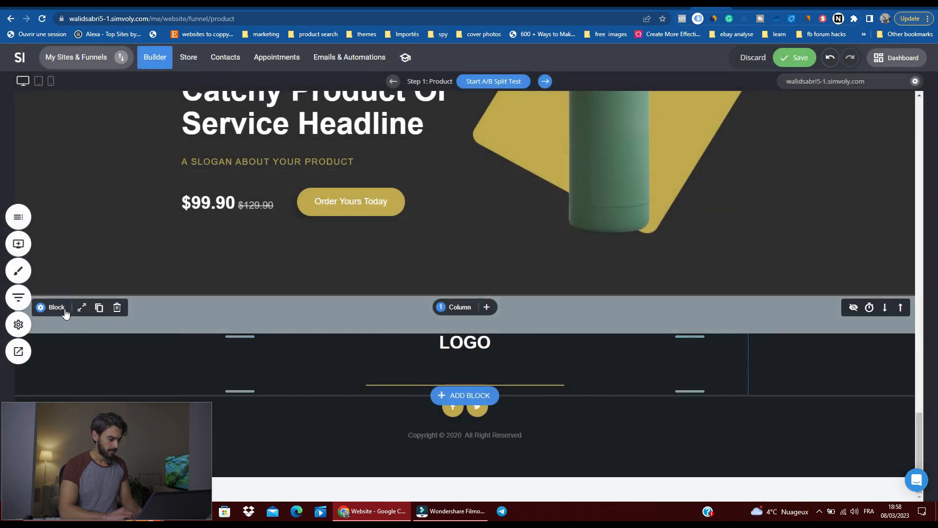
click(116, 308)
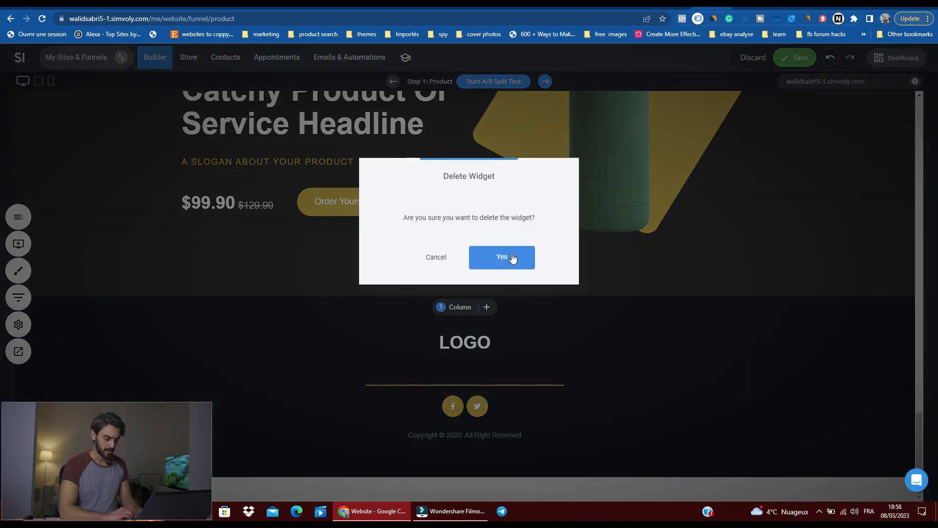
click(513, 258)
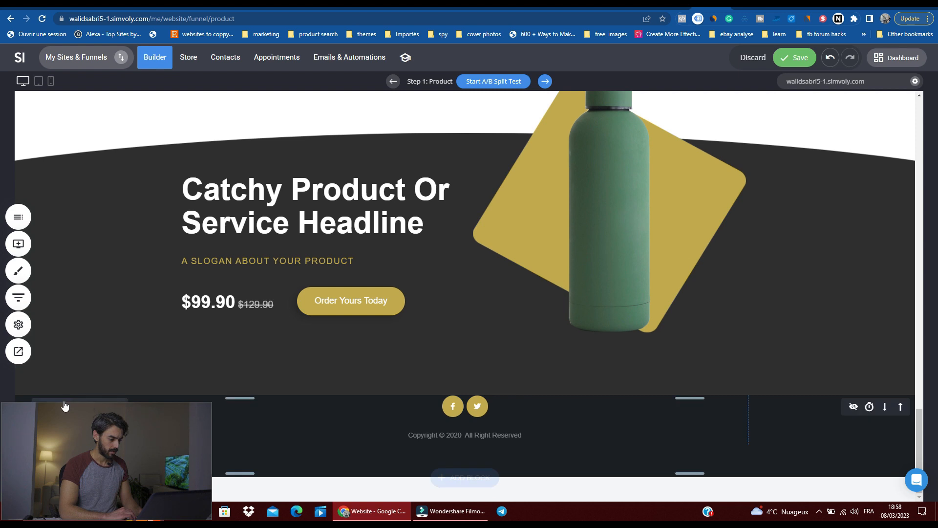
click(110, 404)
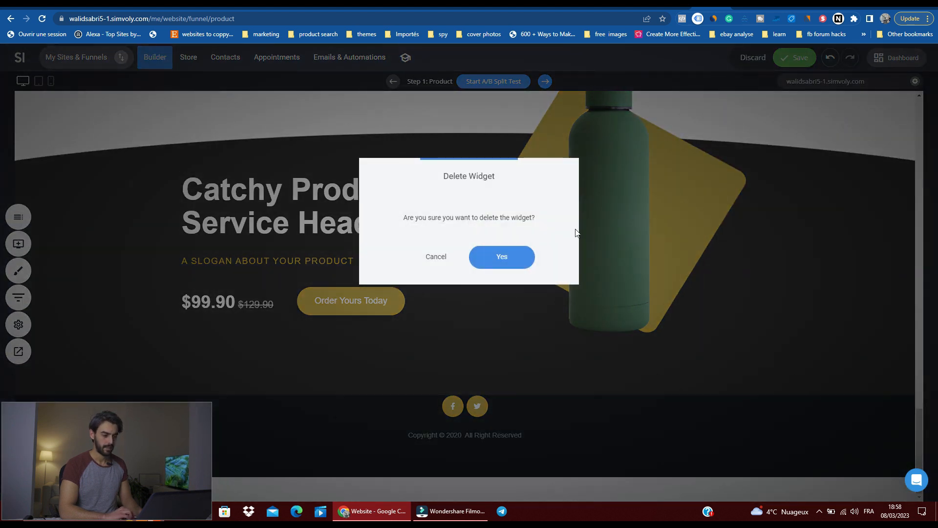
click(520, 255)
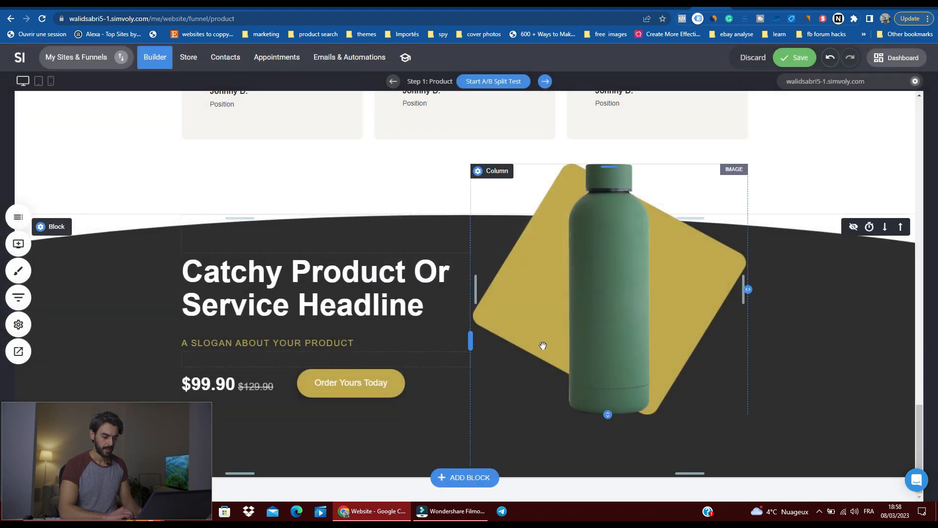
Step: Add the light Footers block with a logo beside three link columns and a dark copyright bar below the page's last section
click(465, 477)
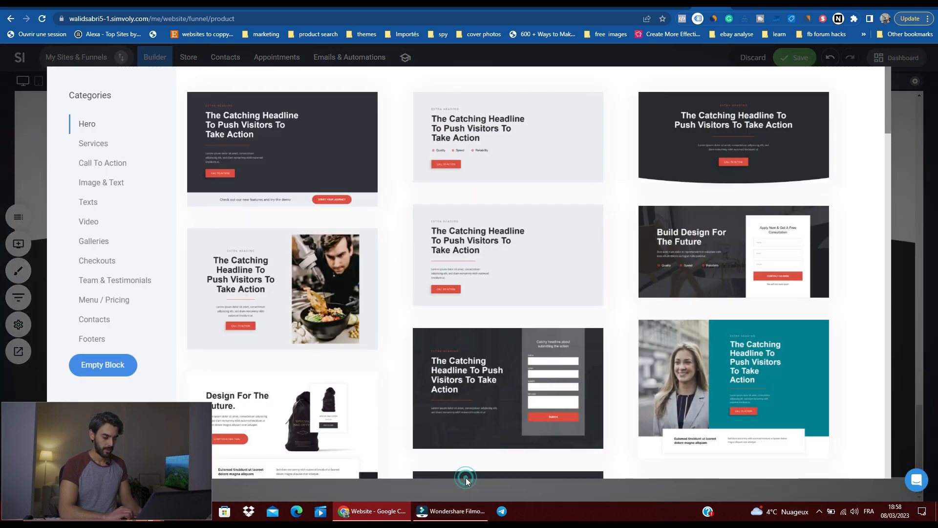
click(115, 344)
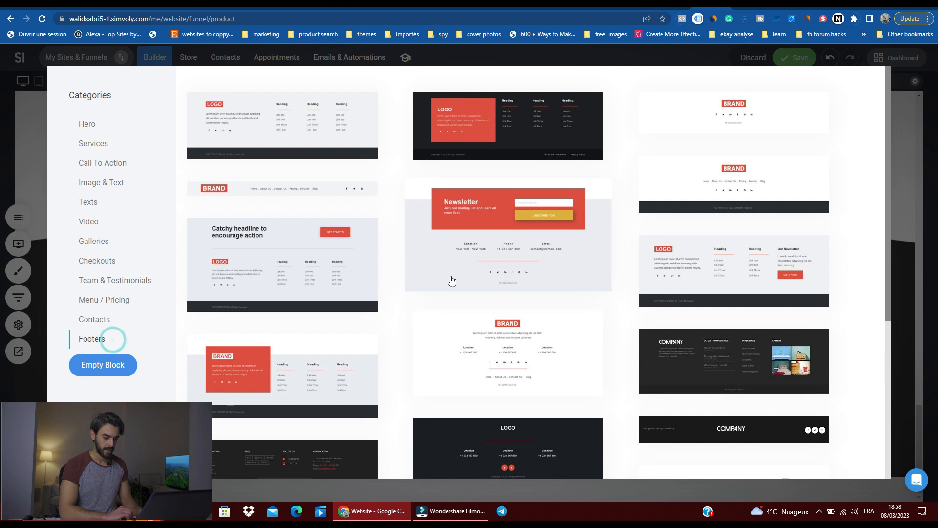
scroll(601, 263, down, 5)
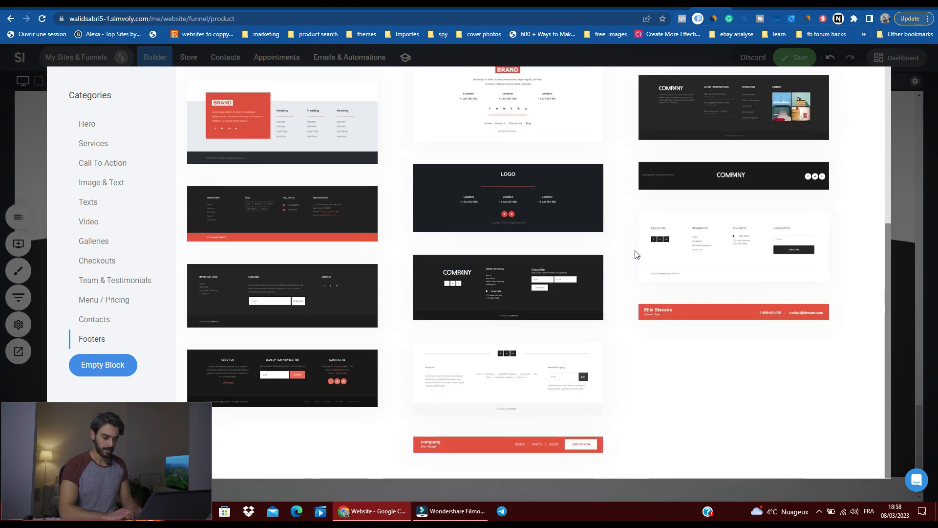
scroll(570, 272, up, 4)
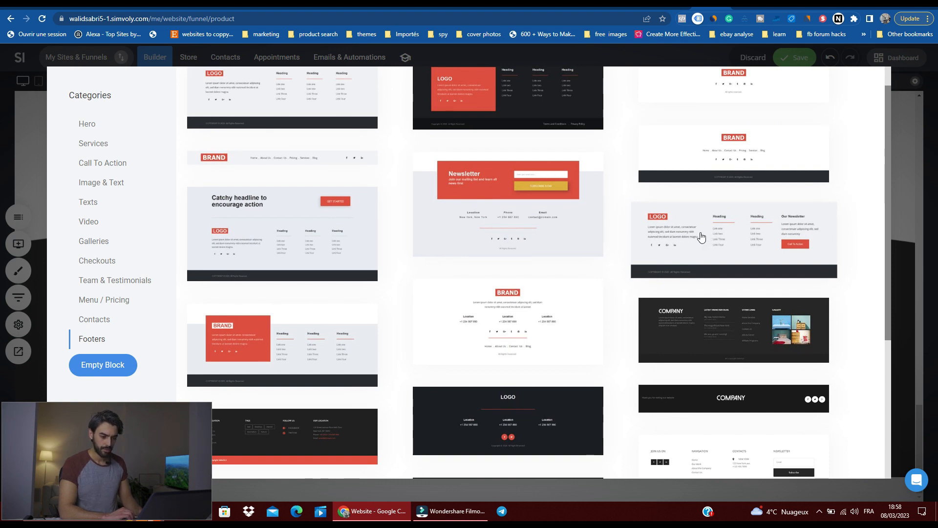
scroll(701, 237, up, 1)
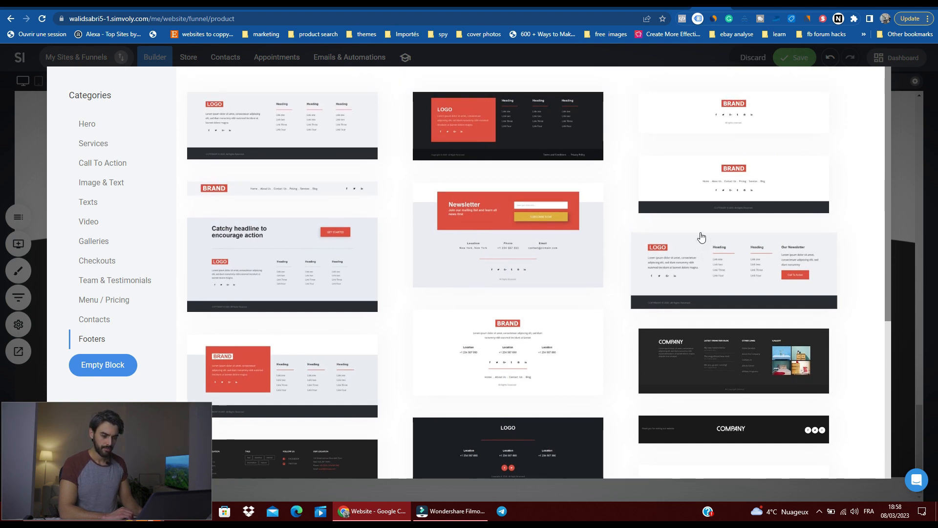
click(270, 112)
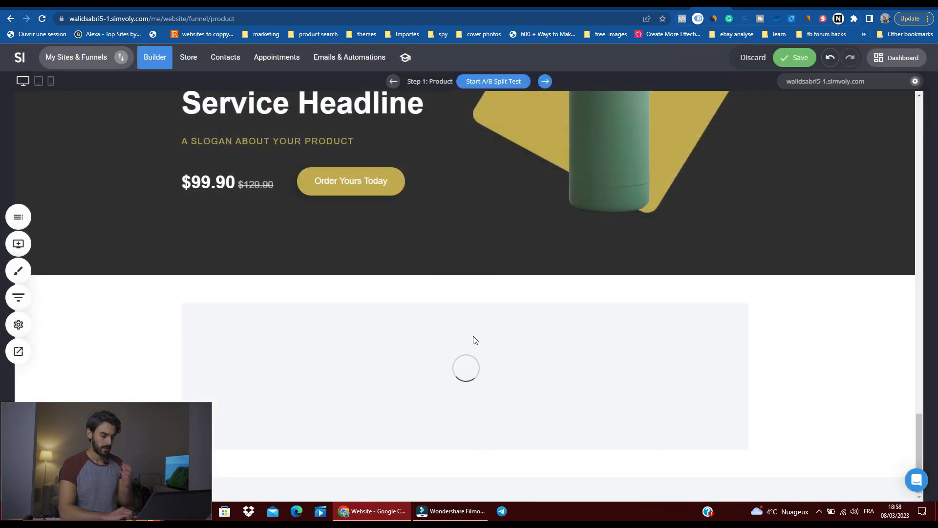
Step: Look over the product page from the hero section down to the new footer and back up
scroll(473, 336, up, 20)
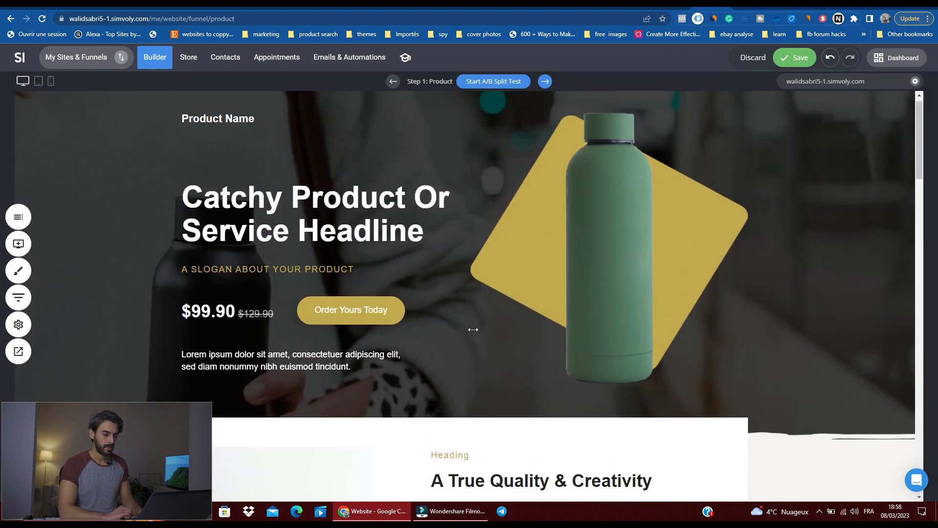
scroll(474, 329, down, 20)
scroll(473, 329, down, 10)
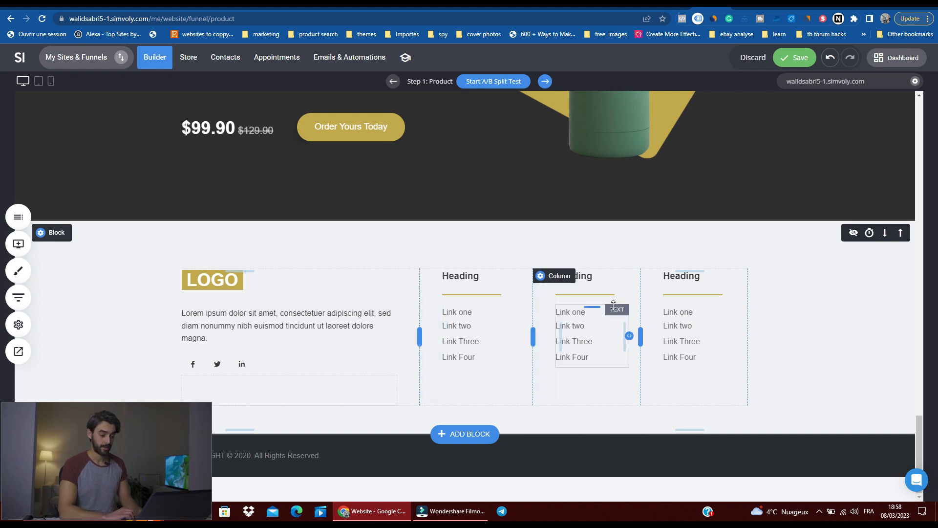
scroll(567, 241, up, 7)
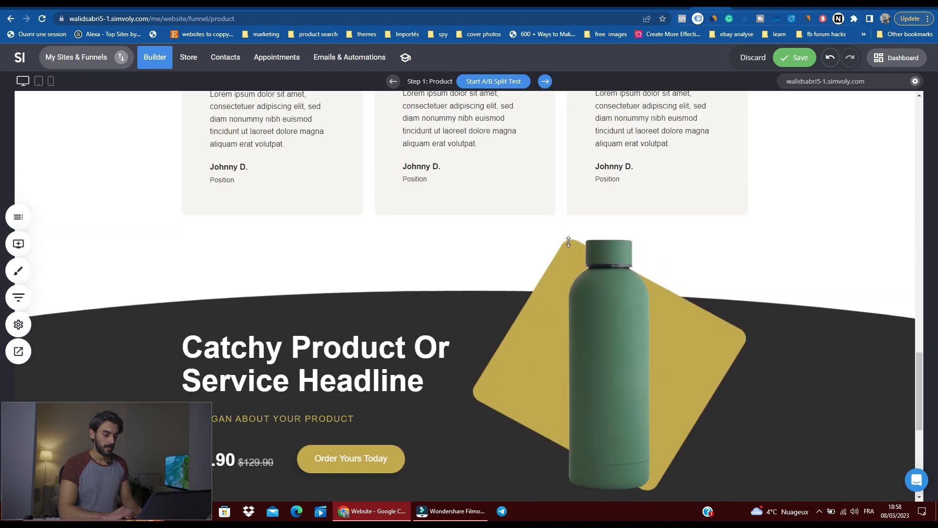
scroll(569, 242, up, 15)
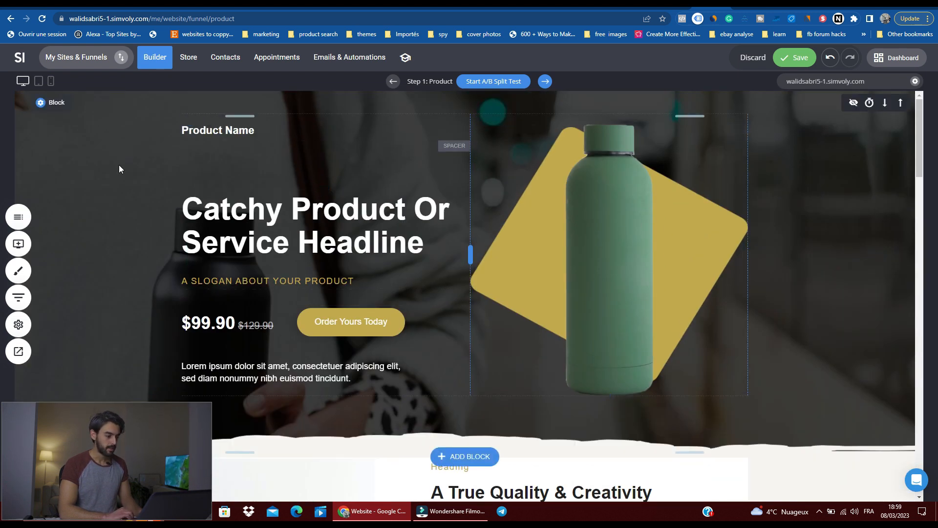
Step: Change the text of the order button below the benefits list to "Order Yours Today now"
scroll(367, 225, down, 10)
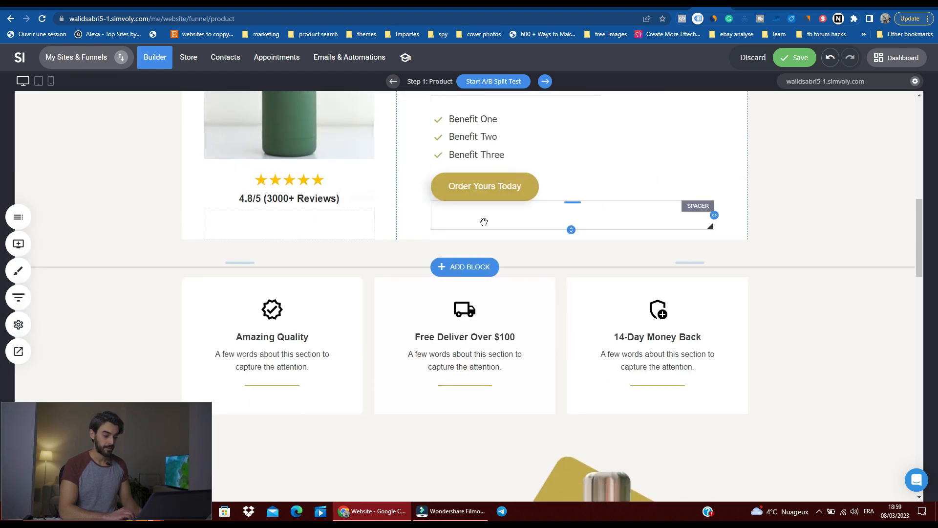
click(492, 188)
click(492, 196)
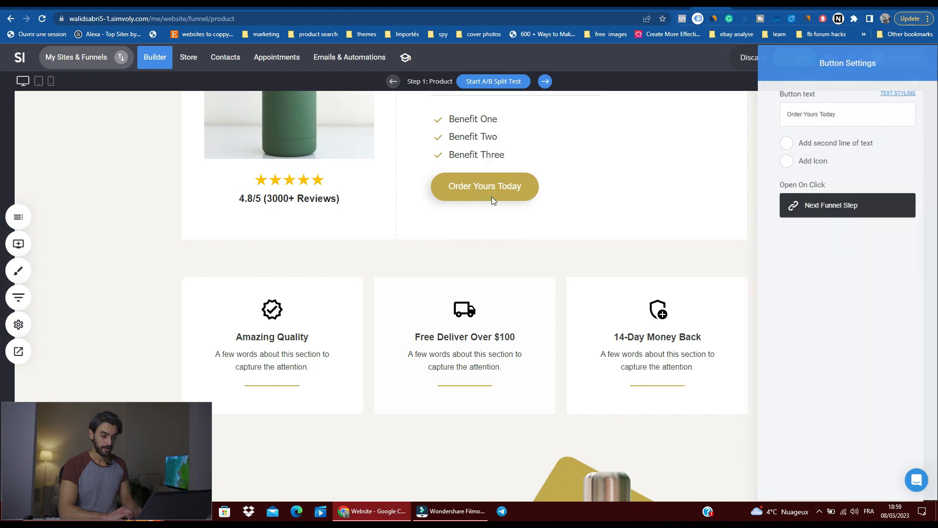
click(504, 192)
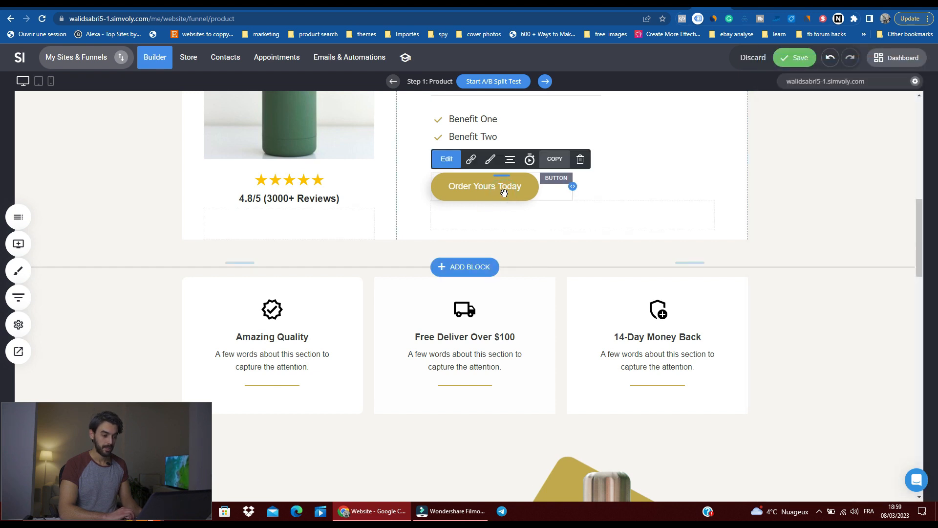
click(454, 164)
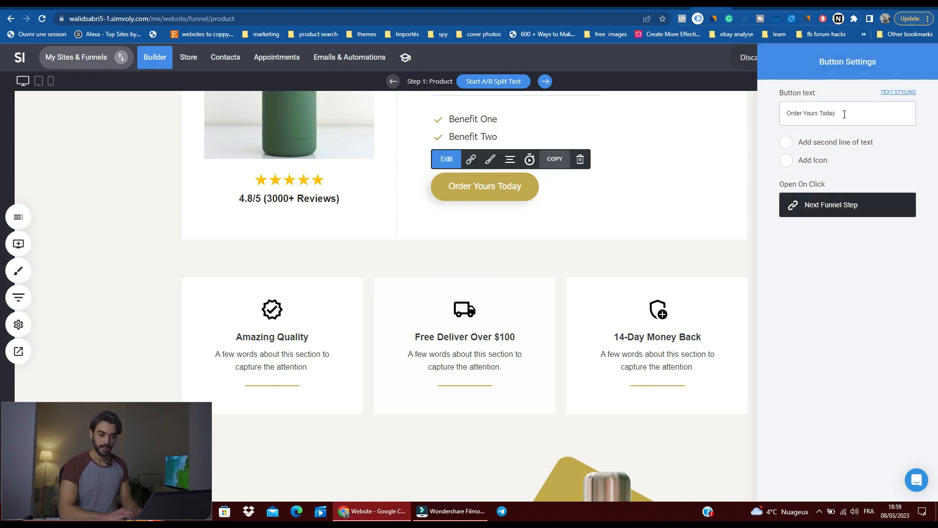
click(845, 115)
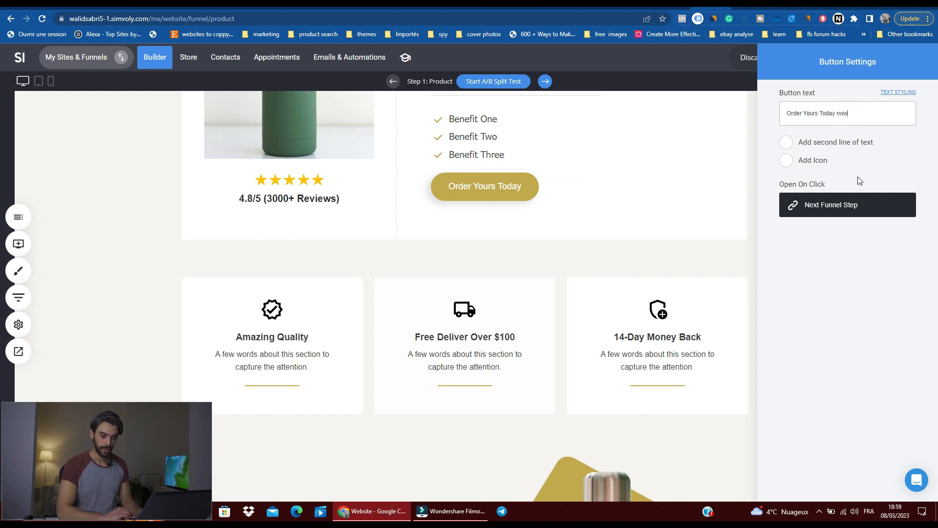
text(now)
click(684, 142)
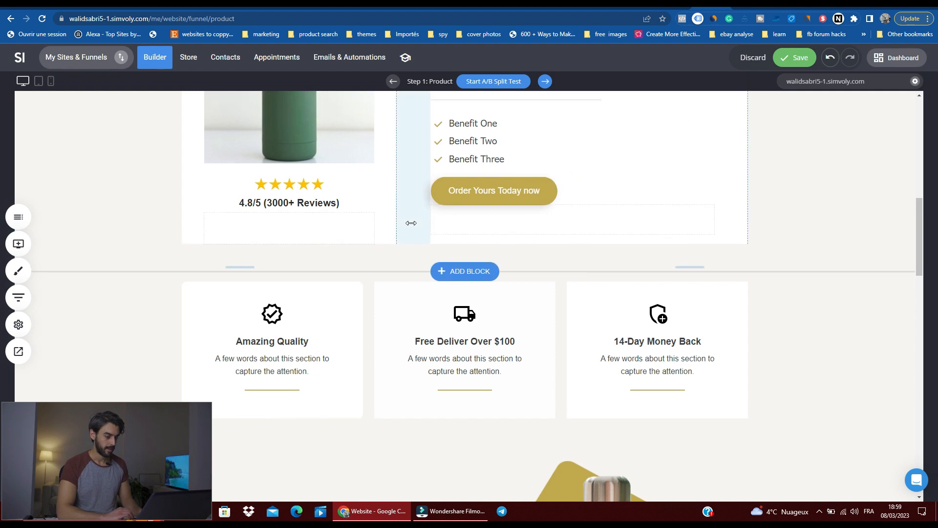
Step: Open the image settings of the hero section's green bottle and check its shadow options
scroll(389, 256, up, 10)
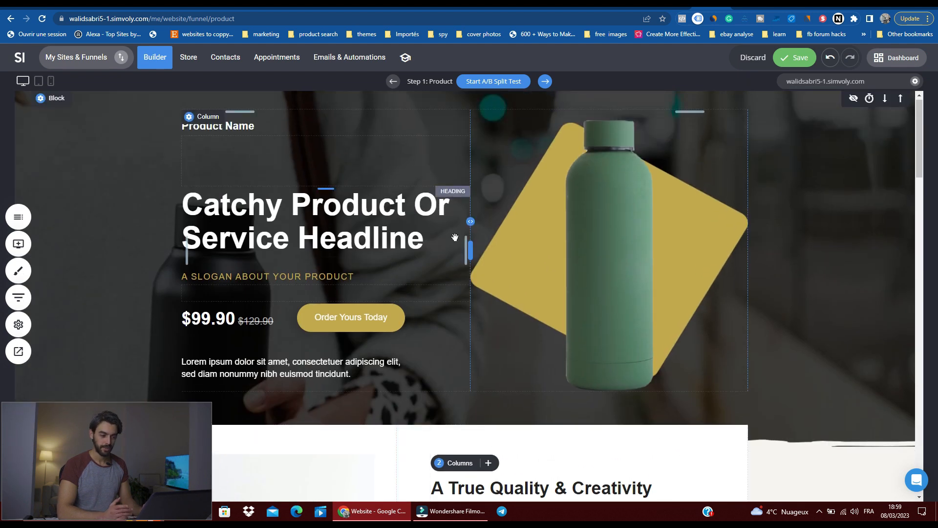
click(610, 193)
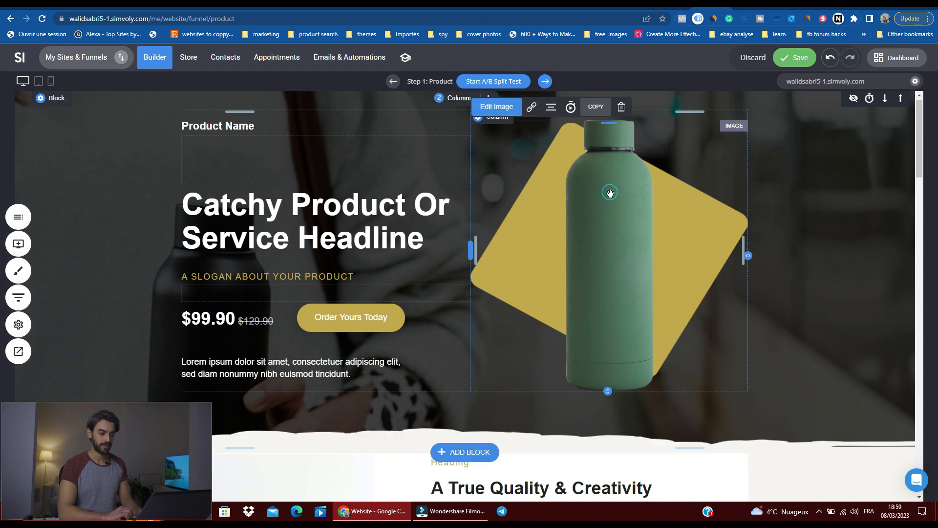
click(508, 112)
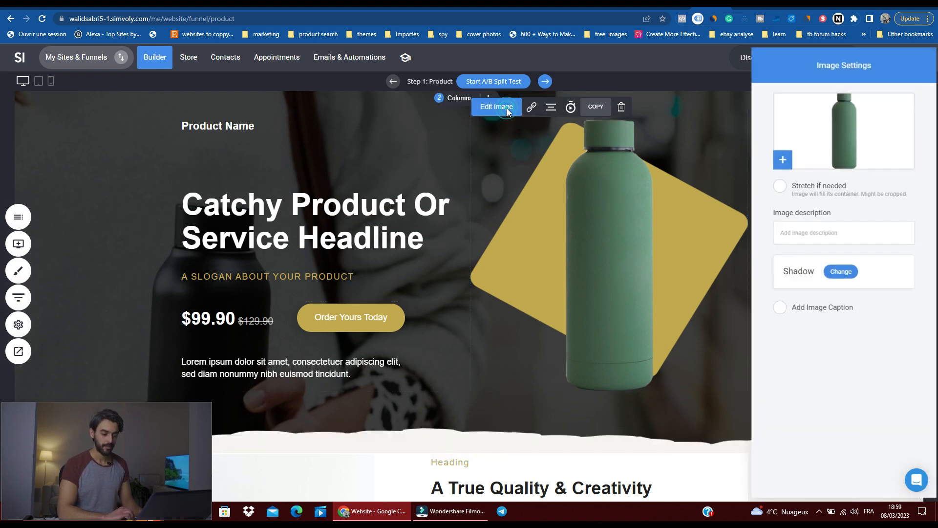
click(834, 270)
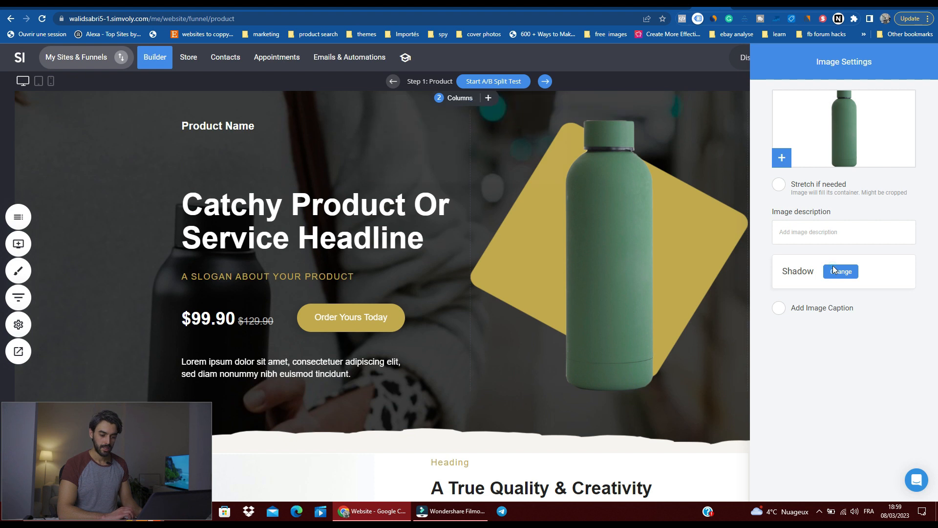
click(893, 299)
Step: Browse the computer's Images, Bureau and Téléchargements folders for a file to replace the hero bottle image
click(775, 153)
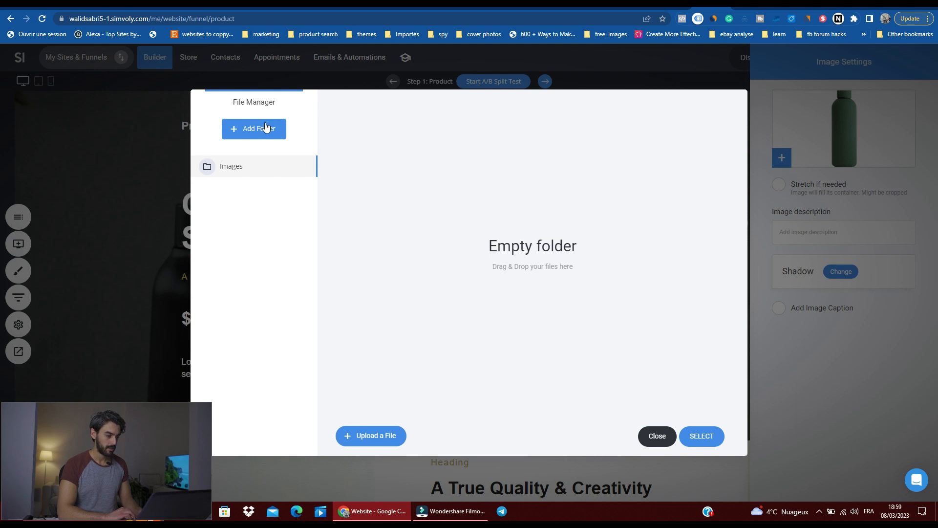
click(362, 434)
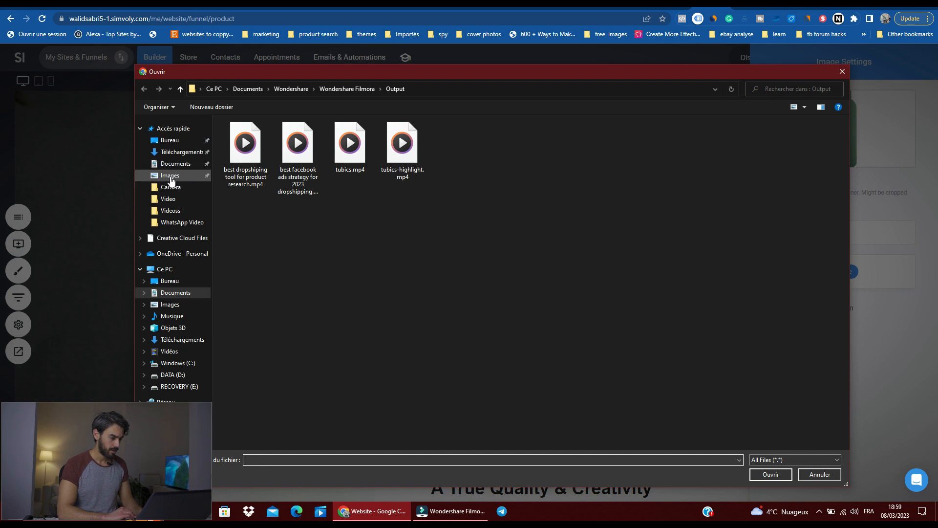
click(170, 176)
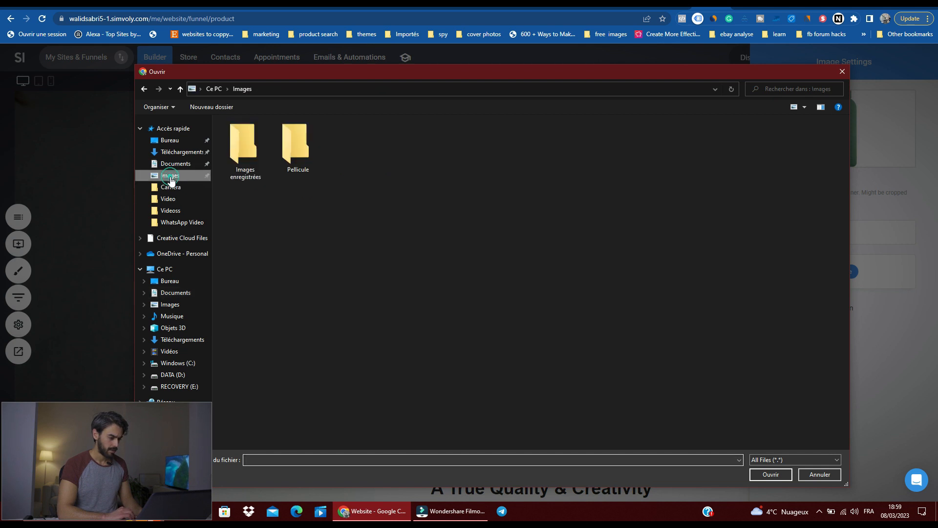
double_click(264, 143)
click(181, 141)
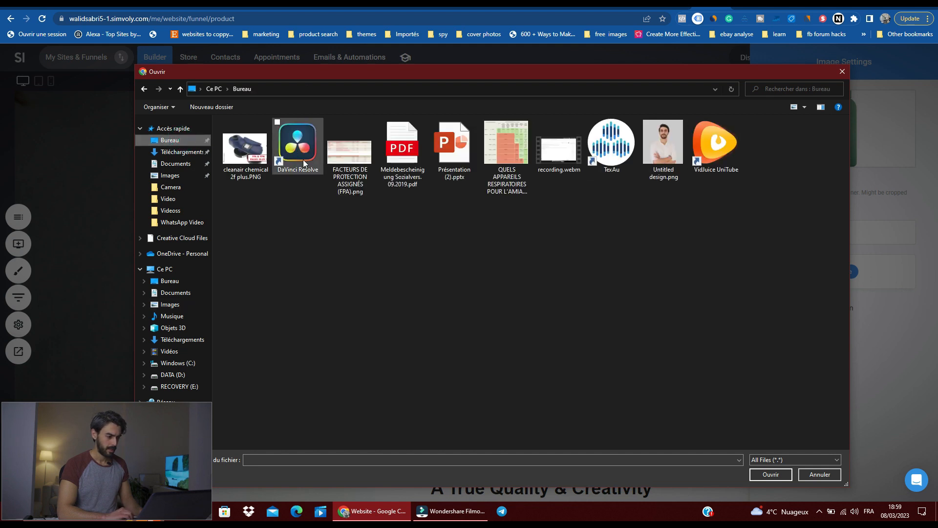
click(191, 153)
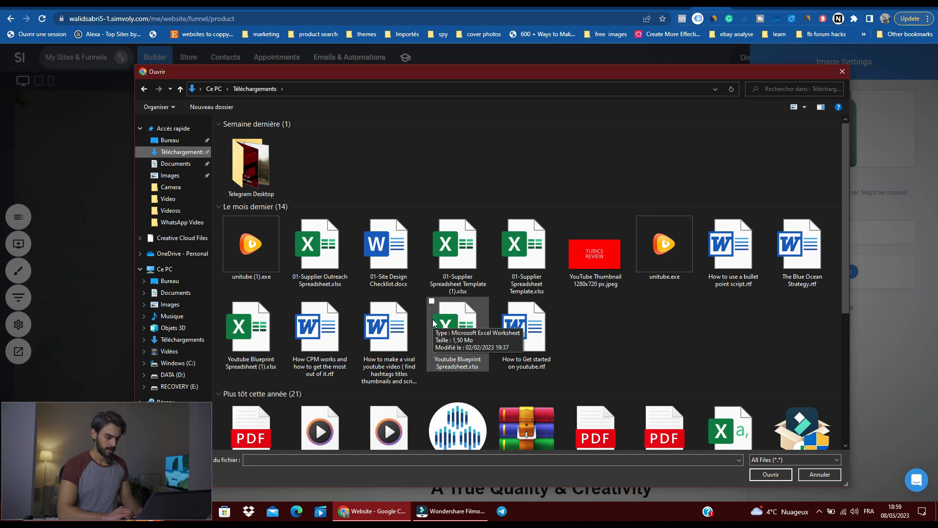
scroll(432, 322, down, 6)
scroll(432, 323, up, 6)
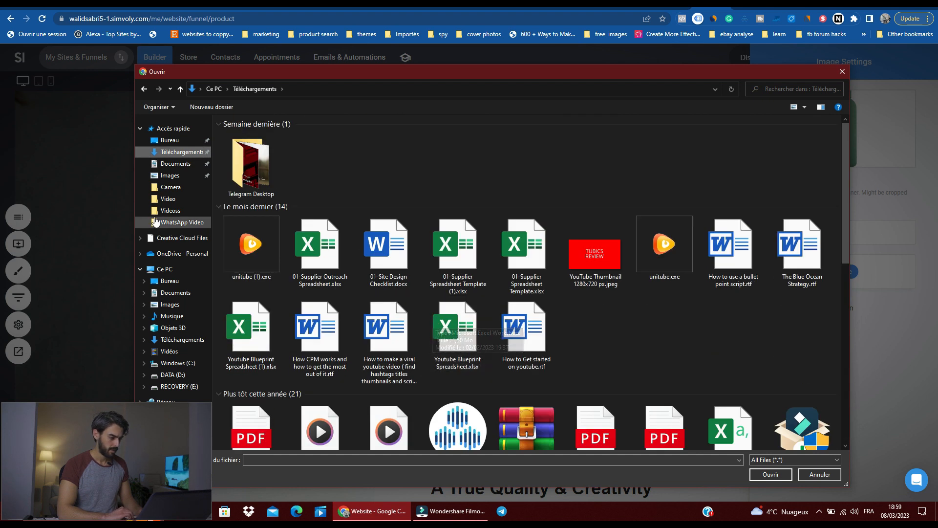
click(841, 72)
Step: Check the file manager's new-folder option, then return to the product page with the bottle image unchanged
click(266, 128)
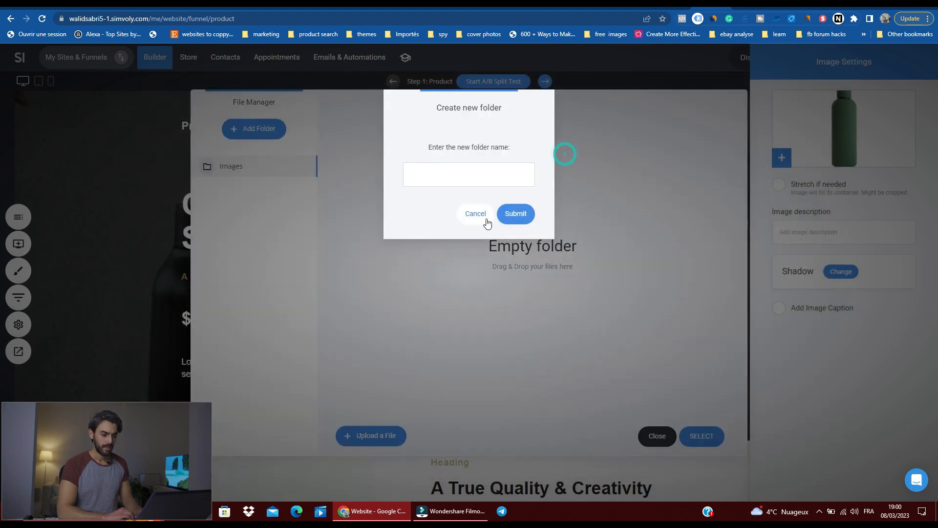
click(474, 220)
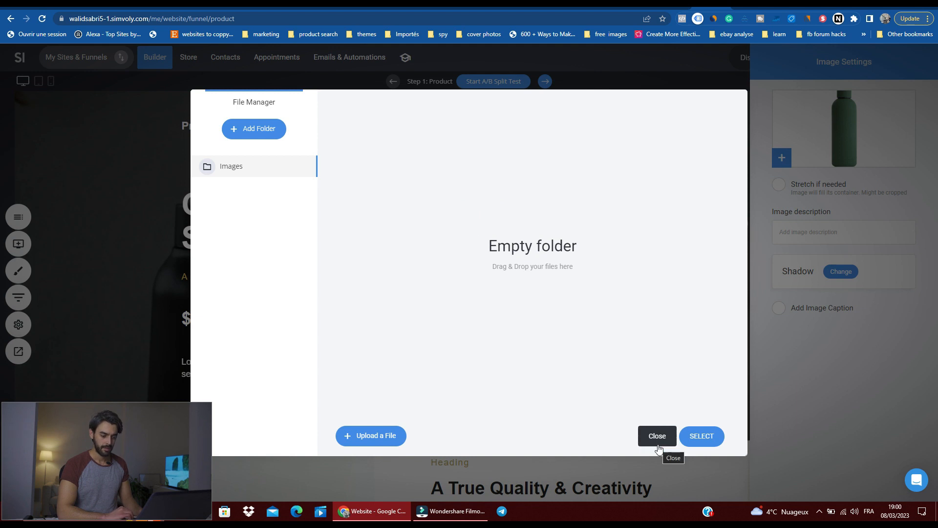
click(657, 436)
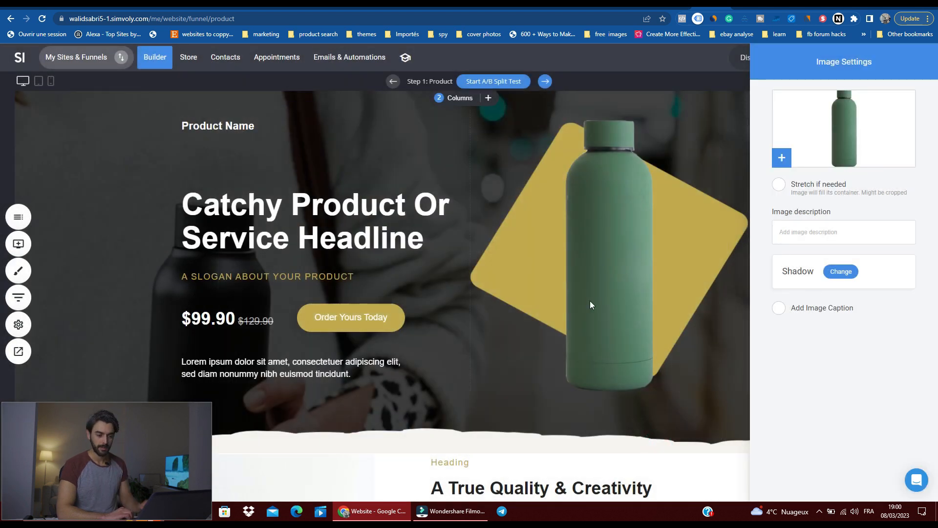
click(499, 228)
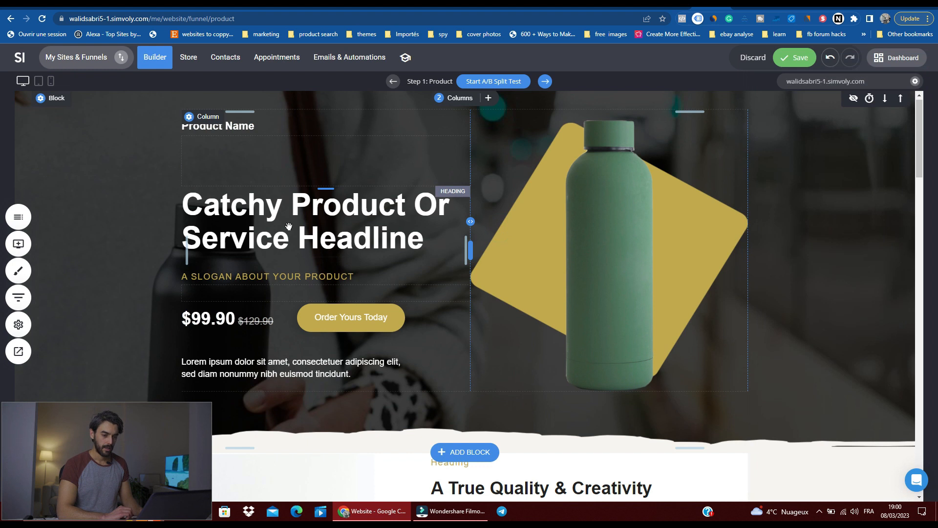
Step: Save the changes to the Product page and go to the funnel's Checkout step
click(15, 211)
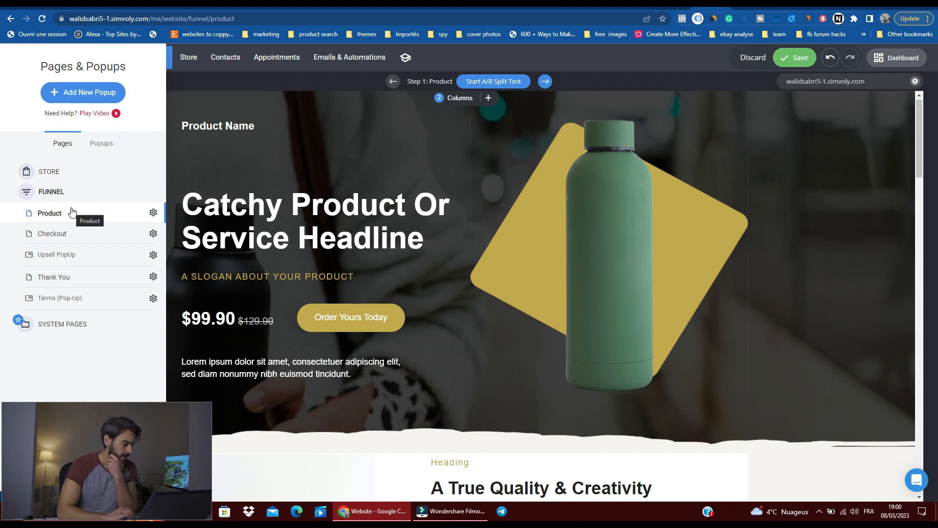
click(65, 234)
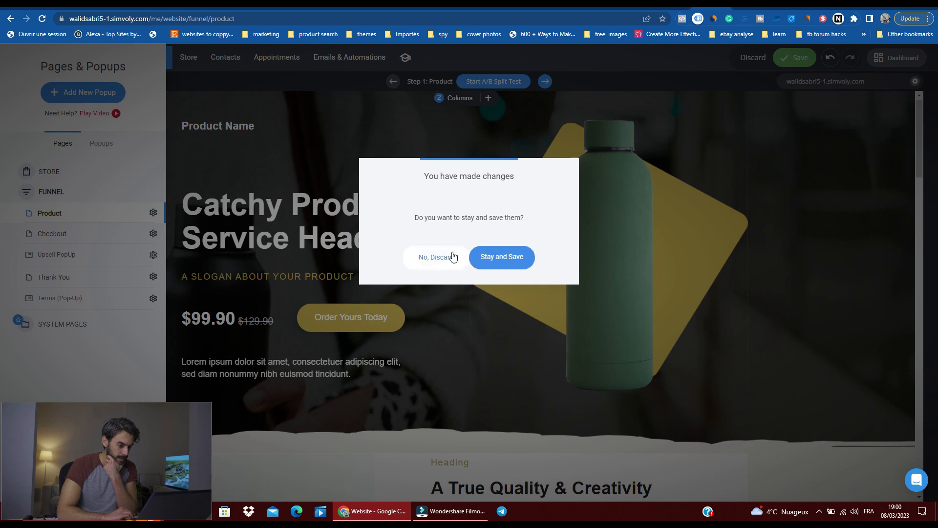
click(500, 259)
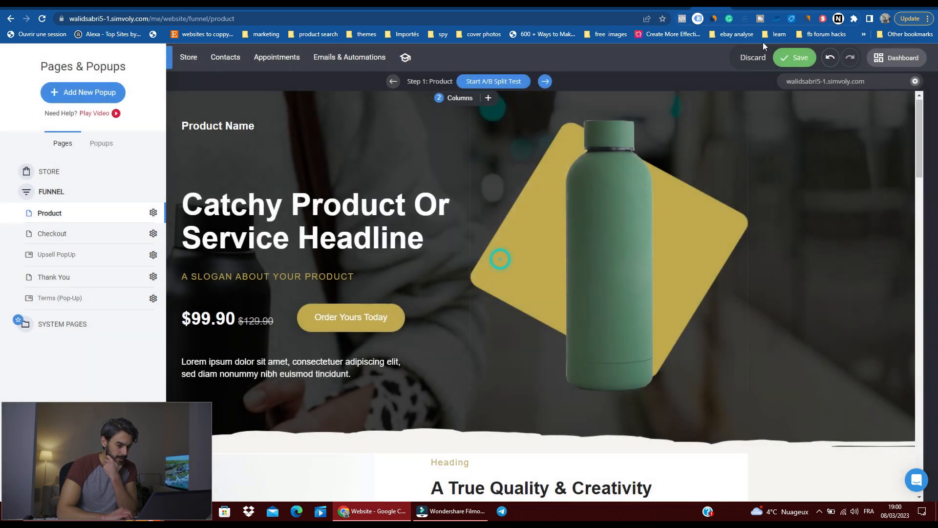
click(787, 57)
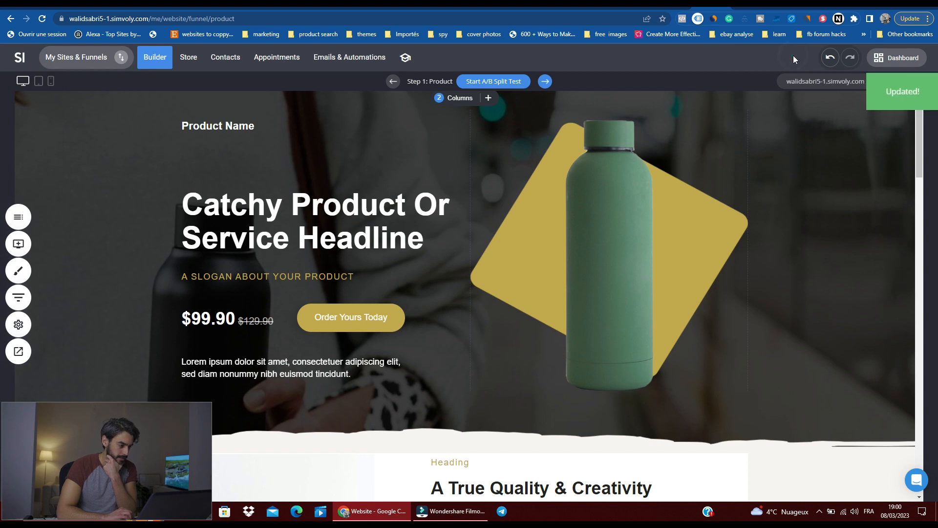
click(545, 82)
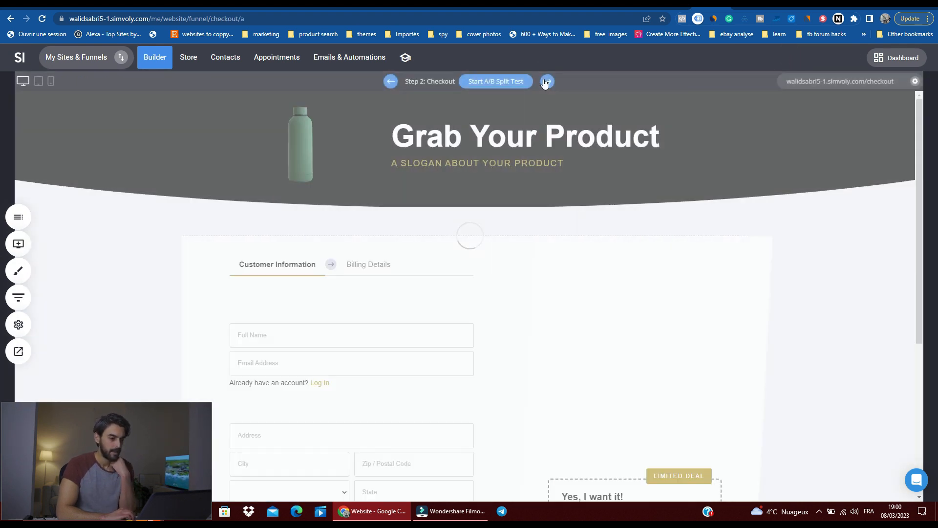
Step: Look over the checkout page's customer information form, shipping fields, order summary and limited-deal bump offer
scroll(500, 284, down, 4)
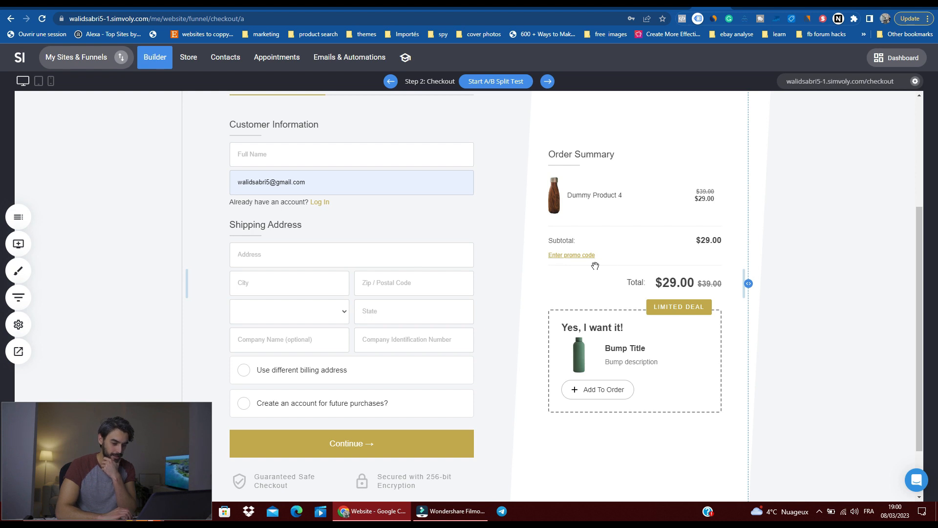
scroll(720, 245, up, 2)
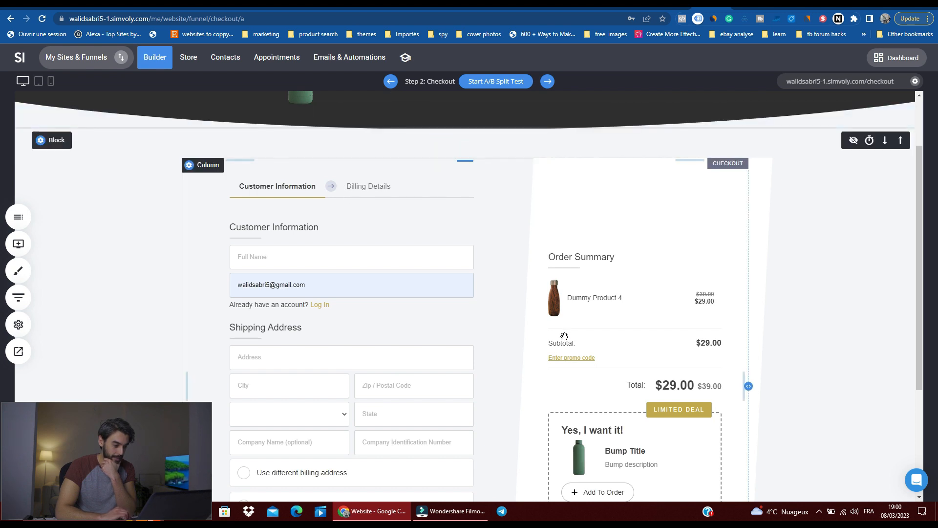
scroll(565, 335, down, 2)
scroll(564, 334, down, 1)
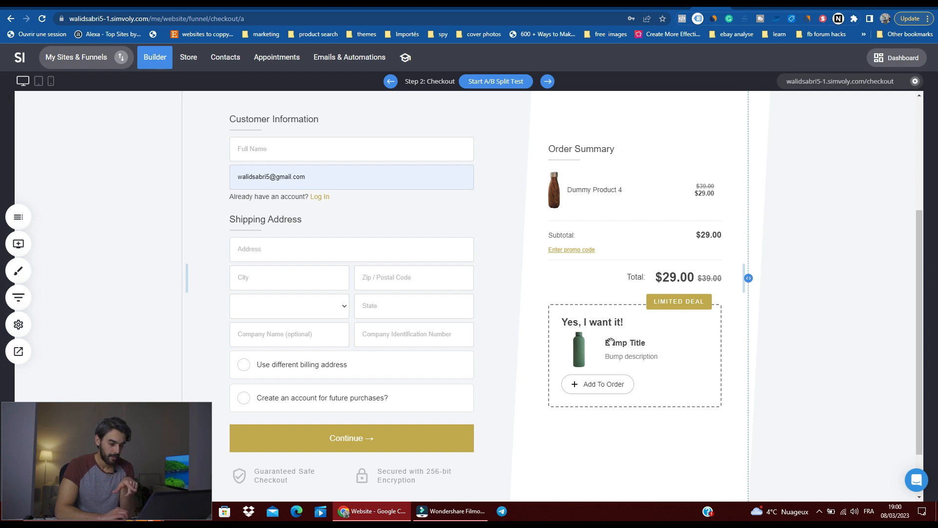
scroll(607, 256, up, 3)
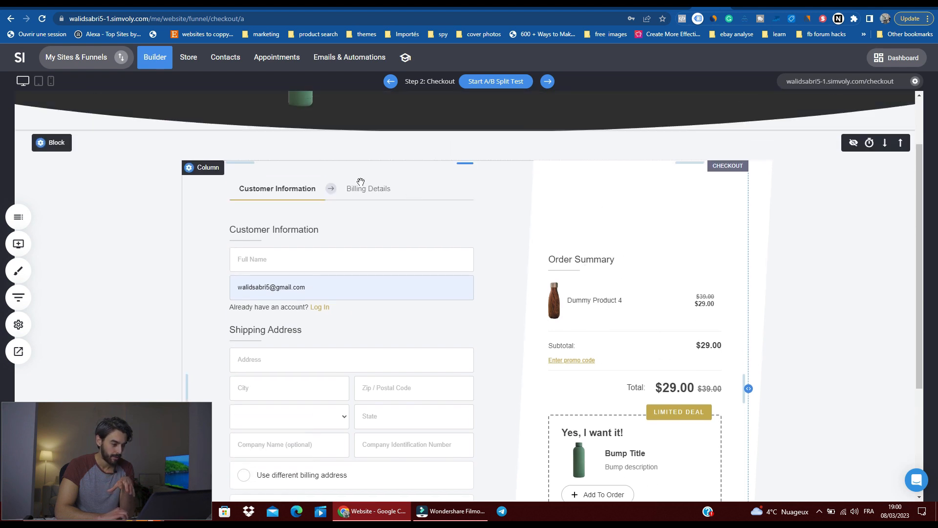
Step: Preview the special-offer upsell popup that follows the checkout and look over the checkout page again
click(550, 76)
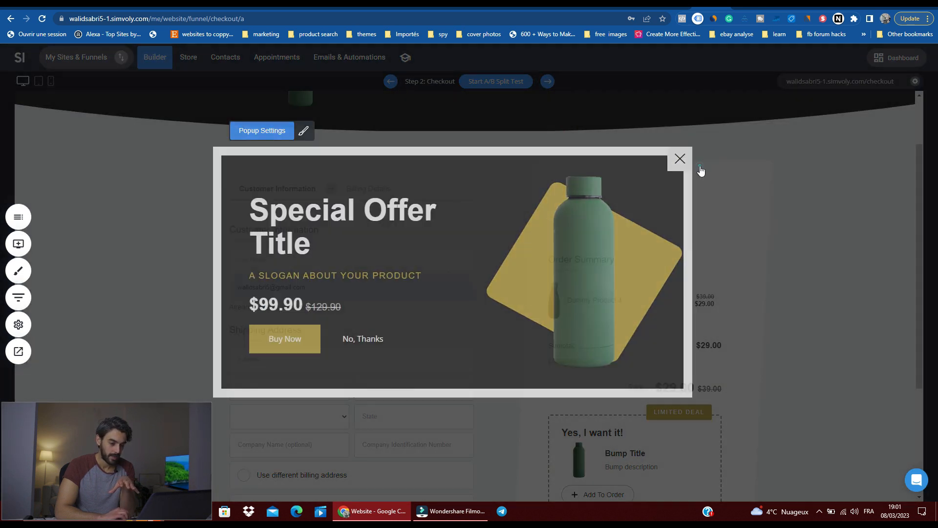
click(698, 163)
scroll(580, 245, down, 4)
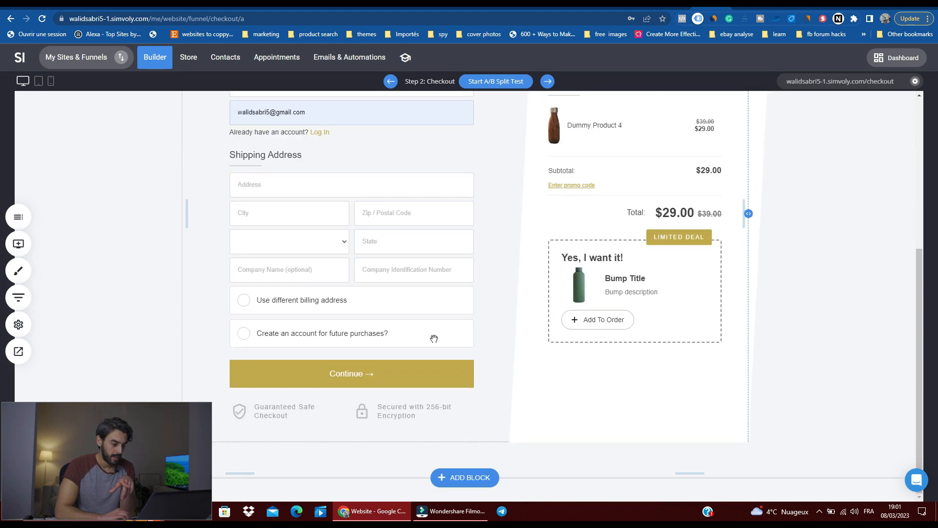
scroll(479, 265, up, 5)
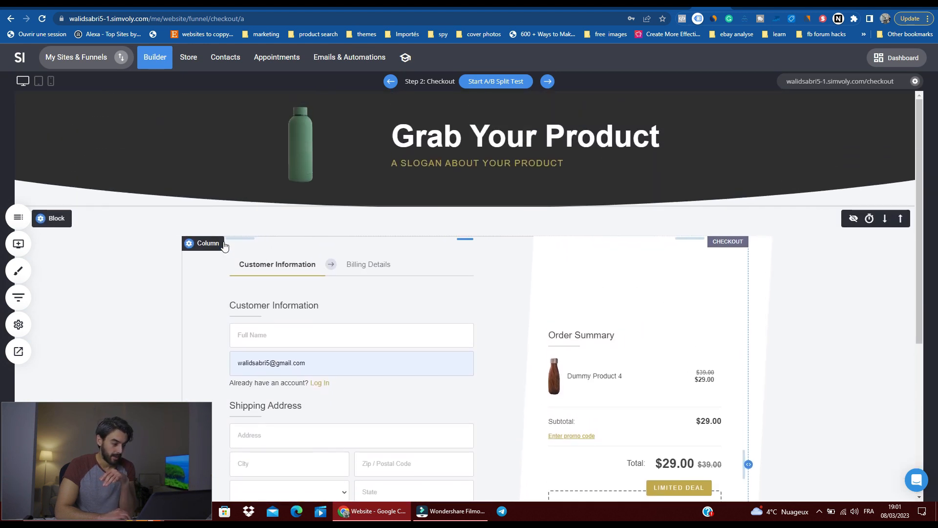
Step: Align the content of the column holding the checkout form to the bottom
click(193, 242)
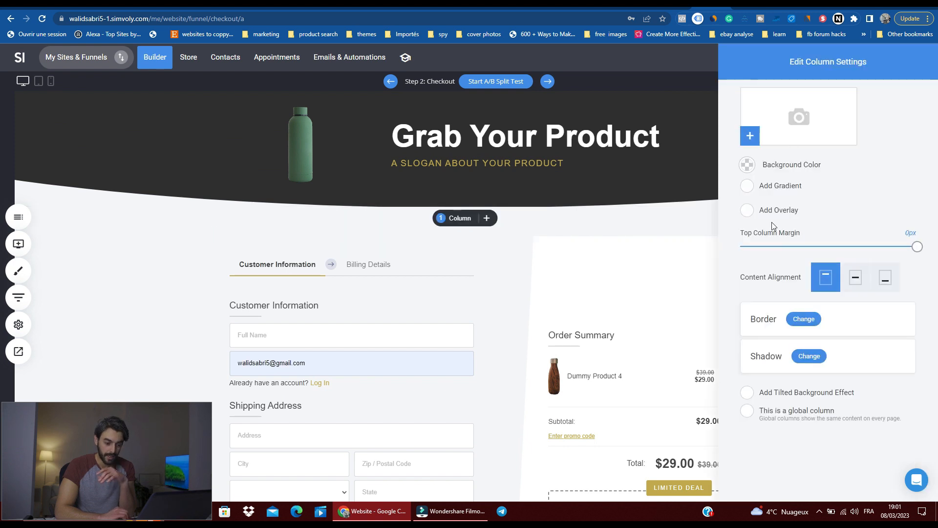
click(856, 277)
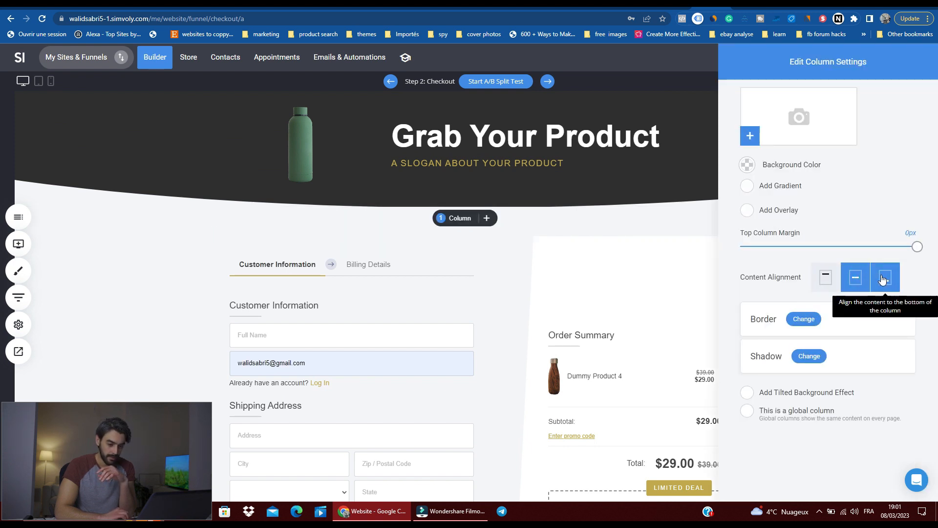
click(883, 279)
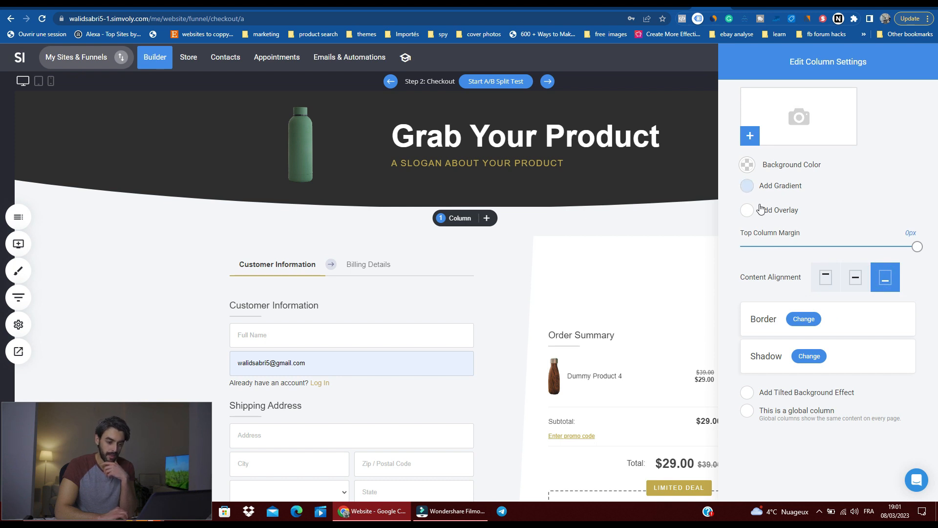
Step: Add a tilted background effect to the checkout column and set its color to black
click(752, 401)
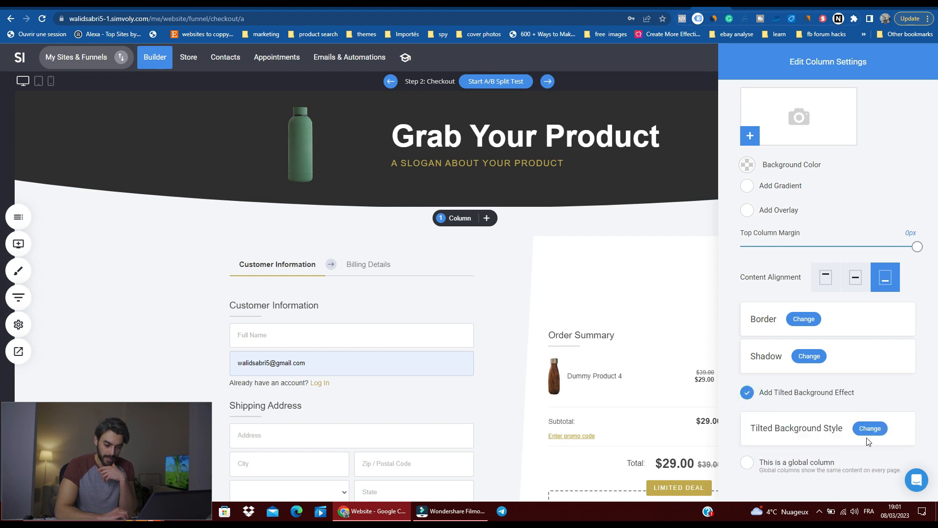
click(871, 430)
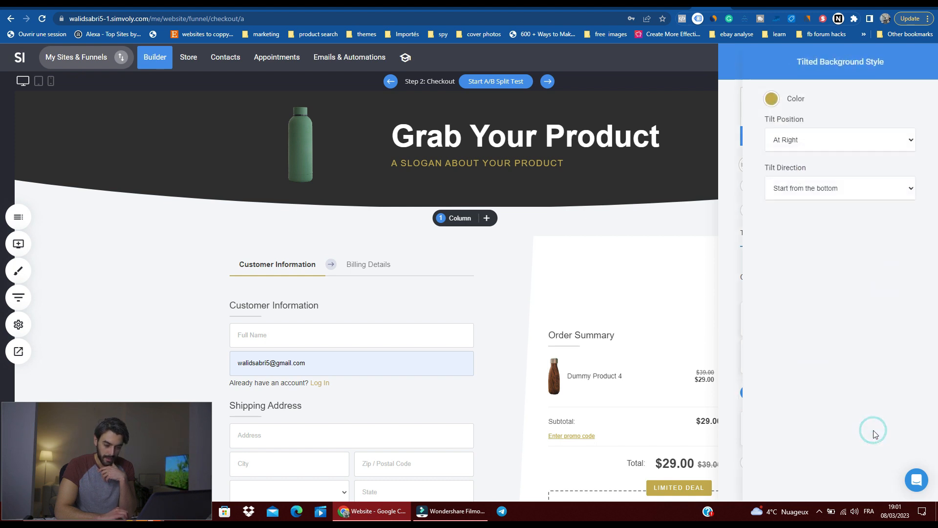
click(774, 101)
click(773, 99)
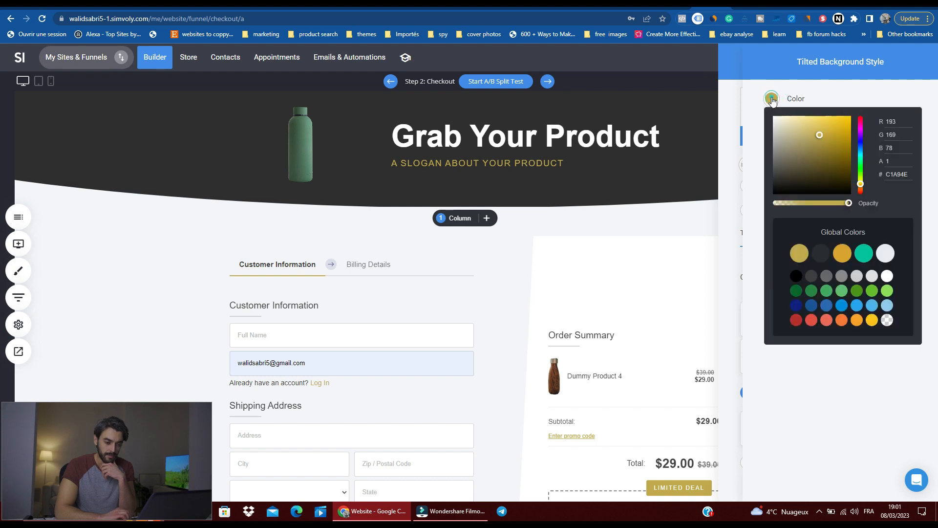
drag(824, 156, 885, 220)
click(753, 237)
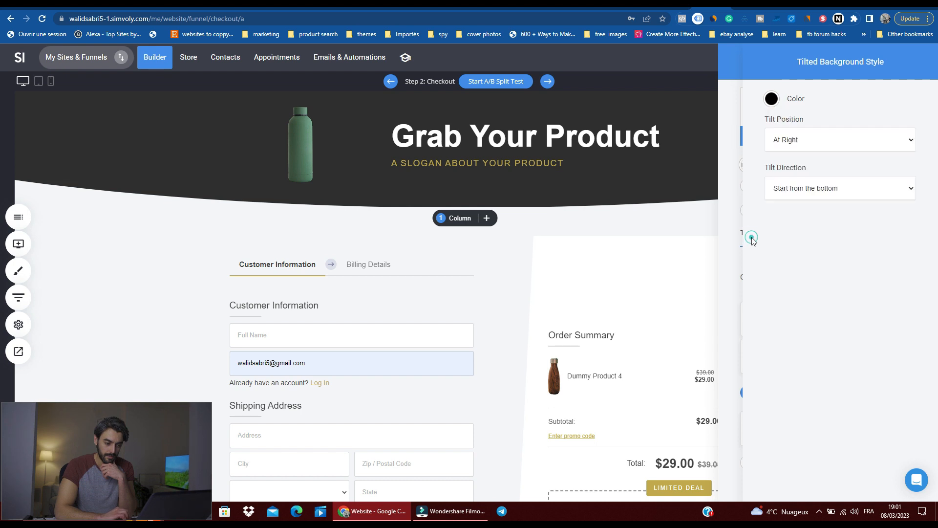
click(714, 333)
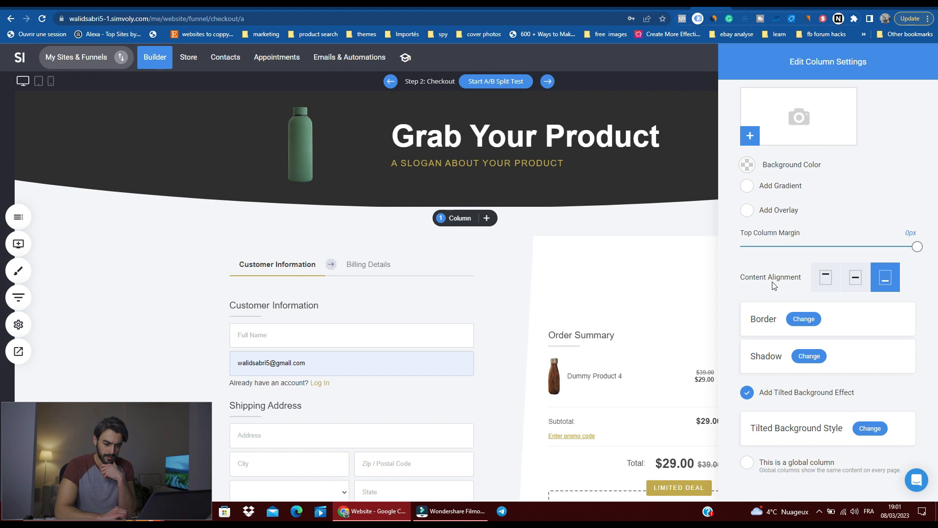
click(654, 304)
Step: Narrow the checkout element within its column, leaving wider side spacing around the form and order summary
scroll(510, 341, down, 5)
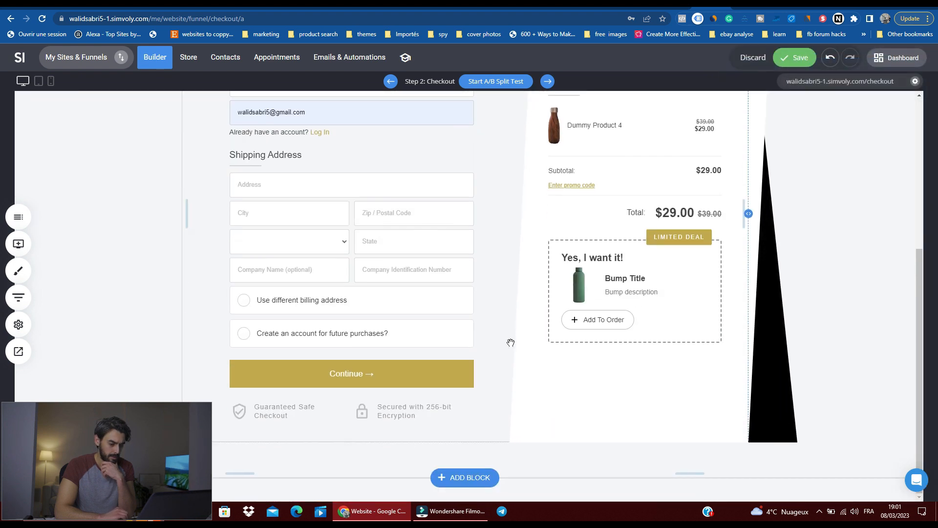
scroll(766, 387, up, 5)
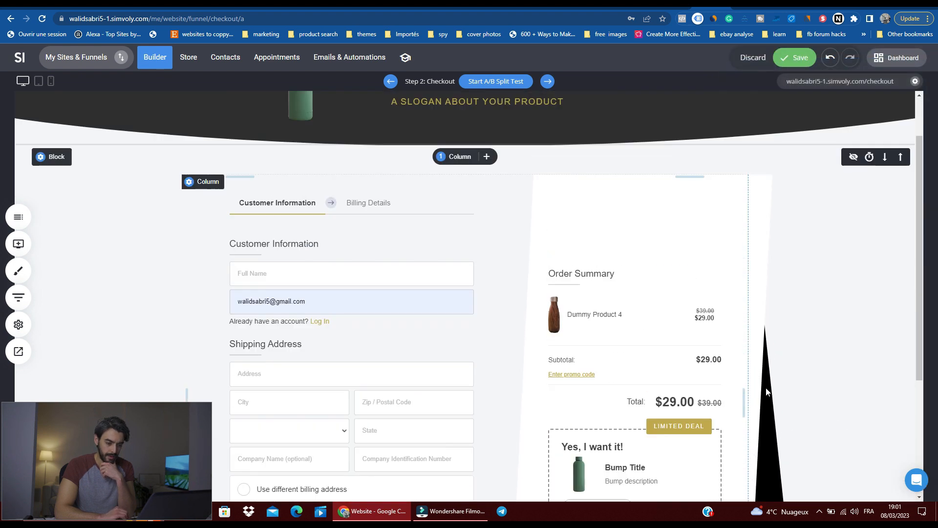
scroll(766, 388, down, 3)
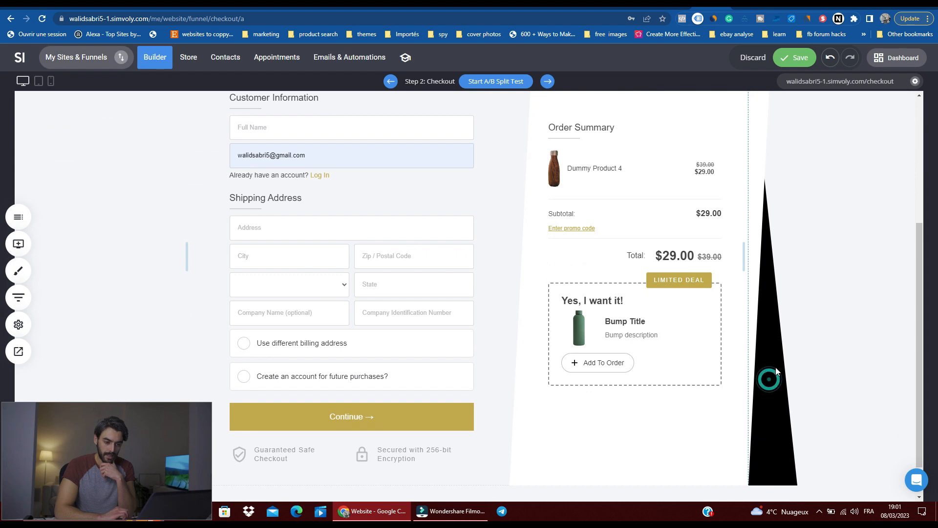
scroll(636, 362, down, 1)
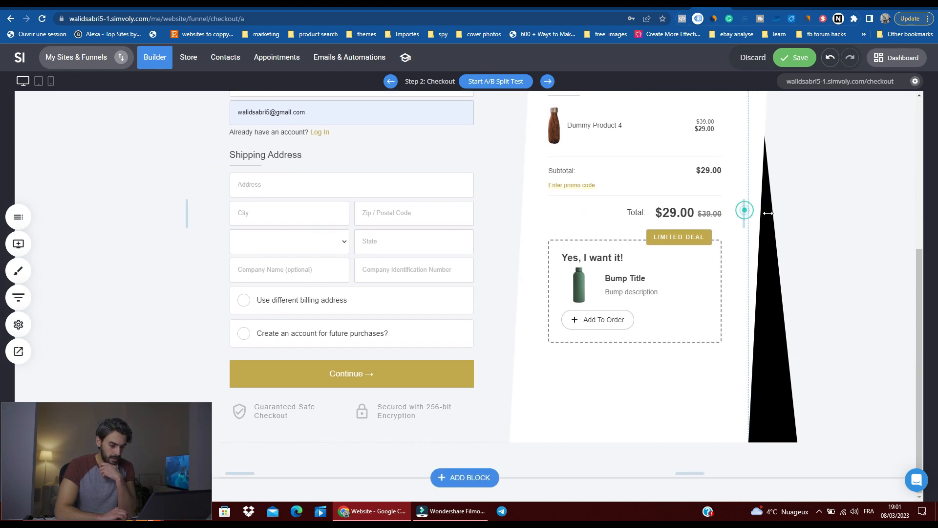
drag(734, 214, 554, 252)
scroll(479, 264, up, 2)
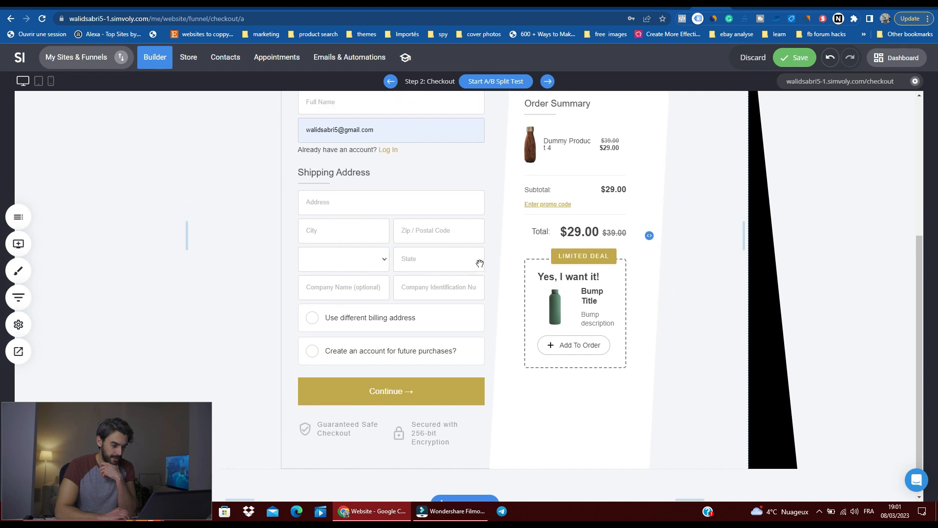
Step: Widen the checkout element within its column and remove the empty spacing above it
drag(651, 312, 713, 331)
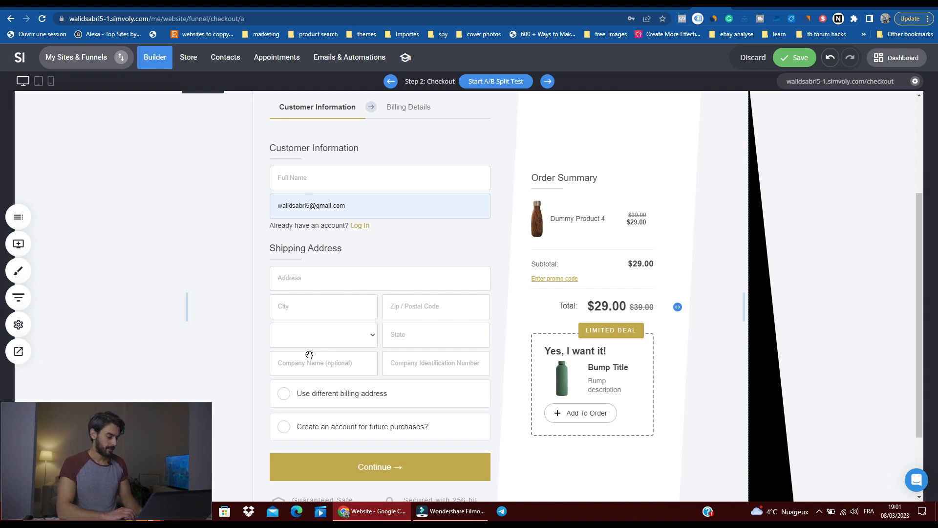
click(376, 242)
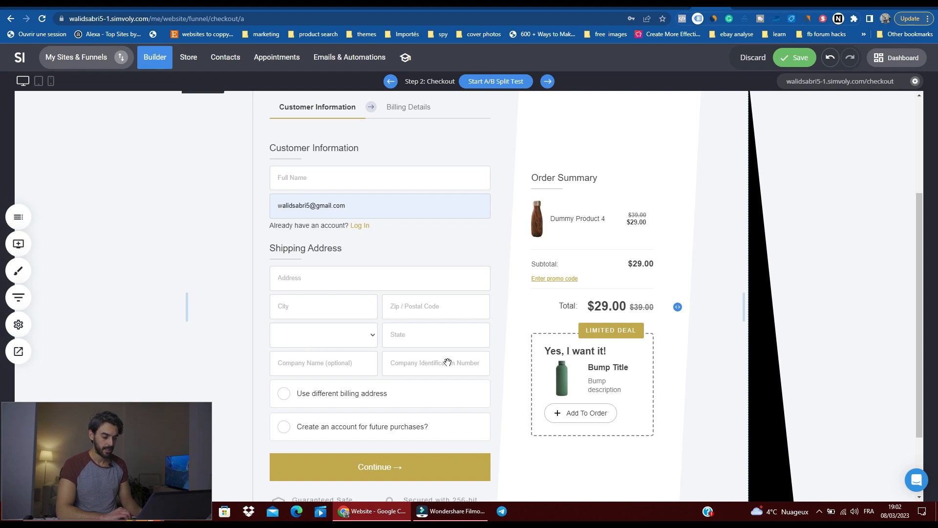
scroll(508, 303, up, 4)
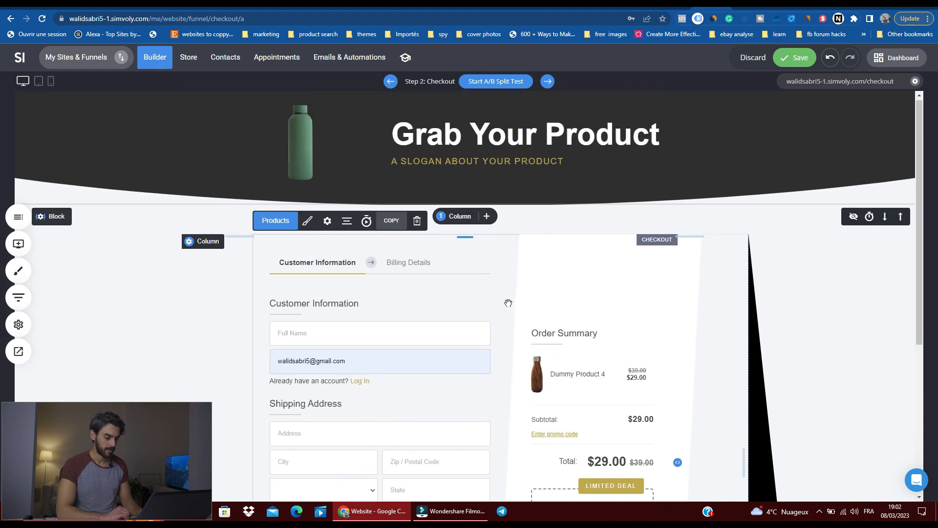
click(456, 220)
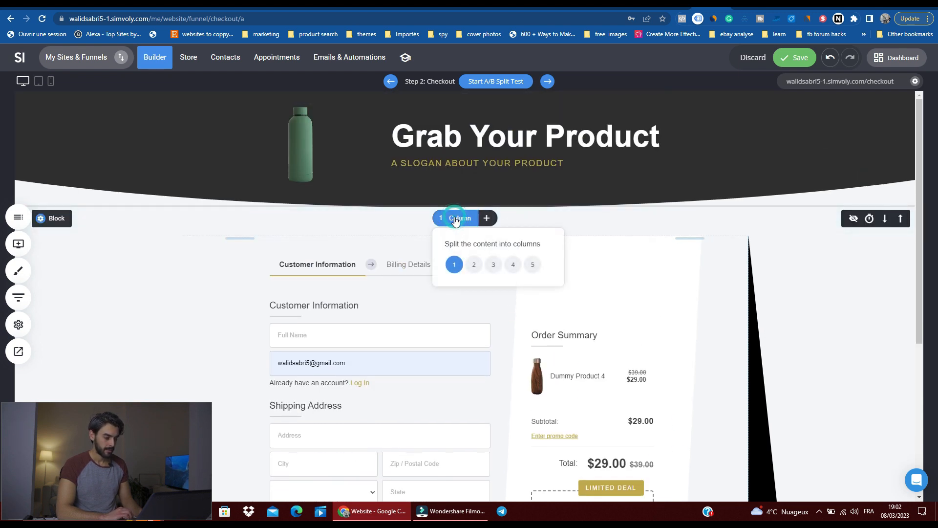
click(372, 229)
mouse_move(372, 222)
mouse_down()
mouse_move(373, 239)
mouse_move(374, 207)
mouse_up()
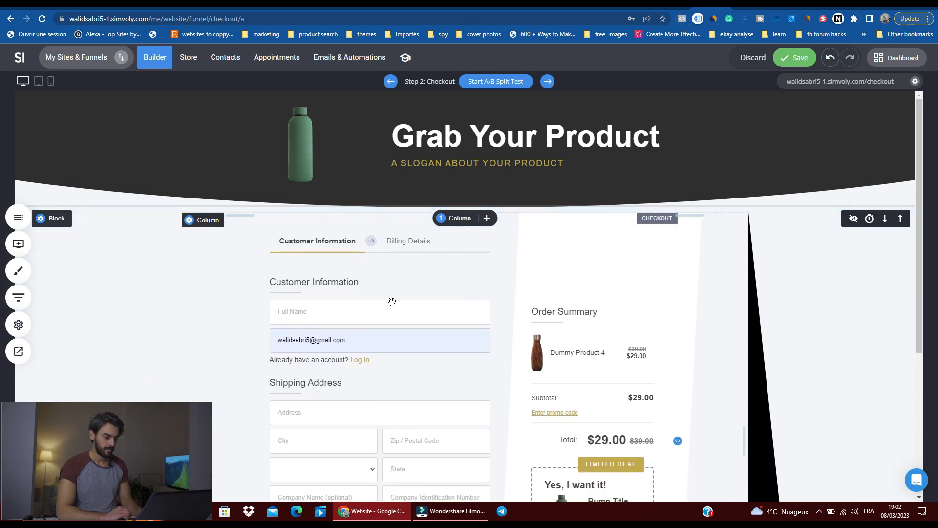
Step: Glance at the checkout block's container settings and move on to the upsell popup, discarding the unsaved changes
scroll(203, 218, down, 1)
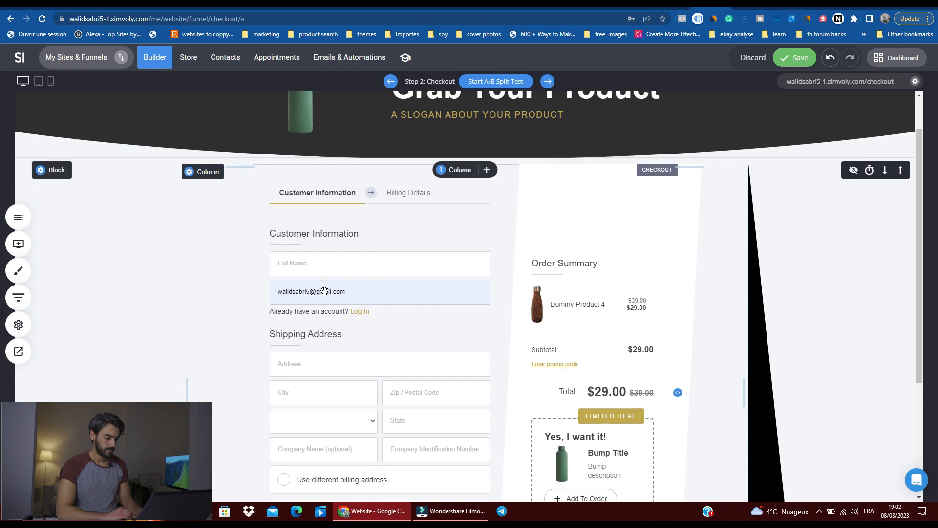
click(54, 170)
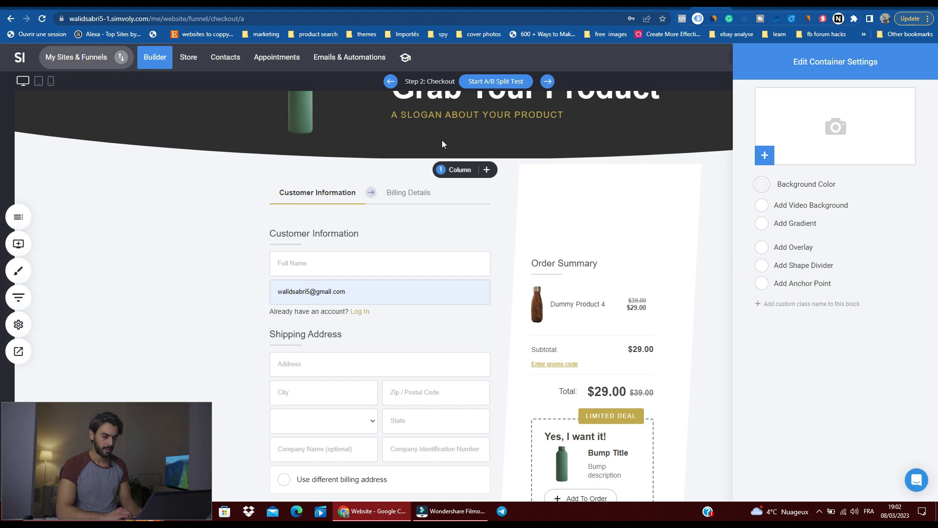
click(548, 81)
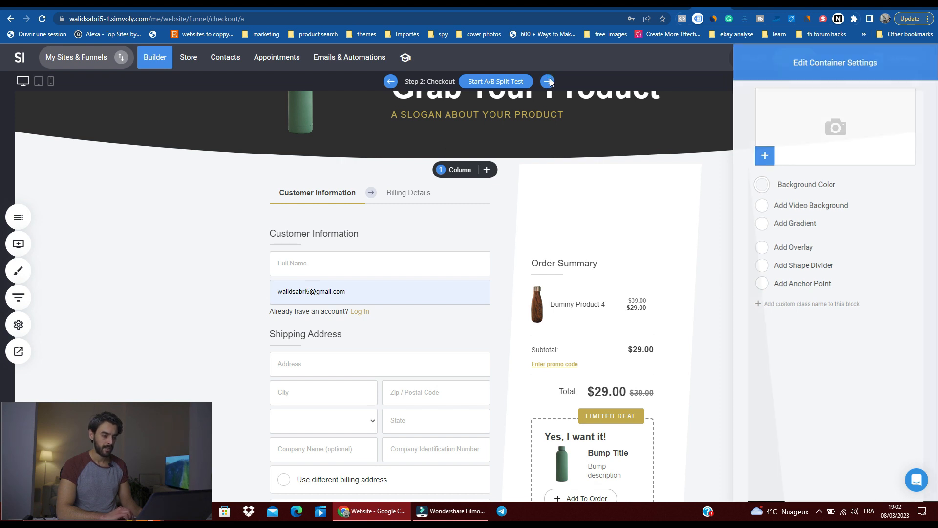
click(548, 81)
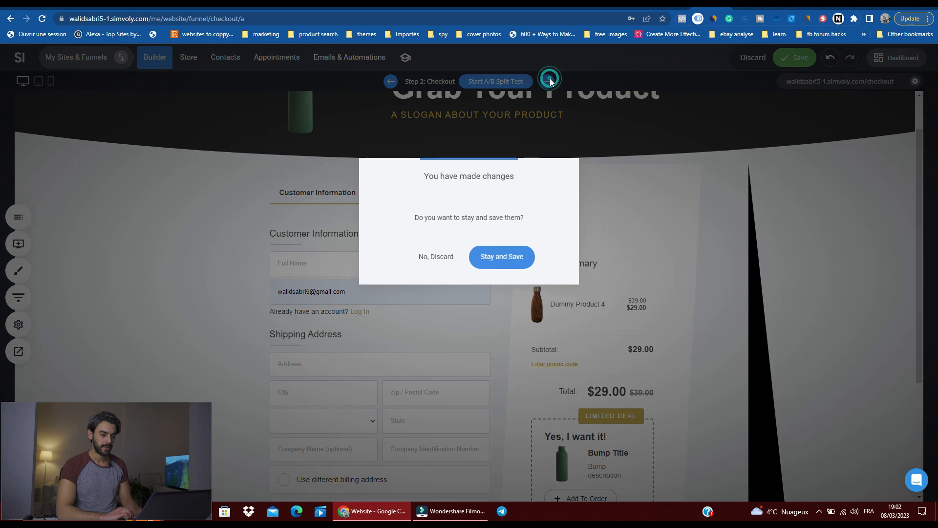
click(445, 256)
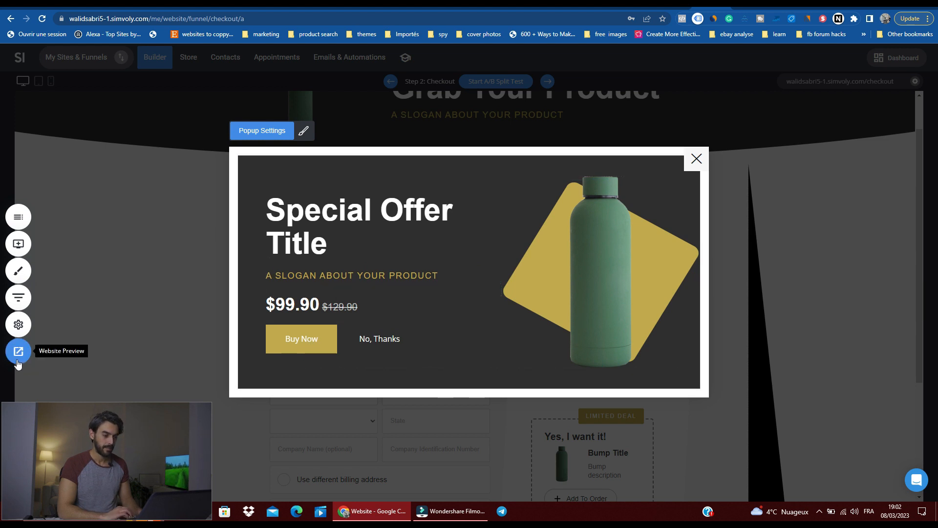
Step: Try the upsell popup in the bottom-right, bottom-left, top bar, bottom bar and full-screen positions
click(246, 129)
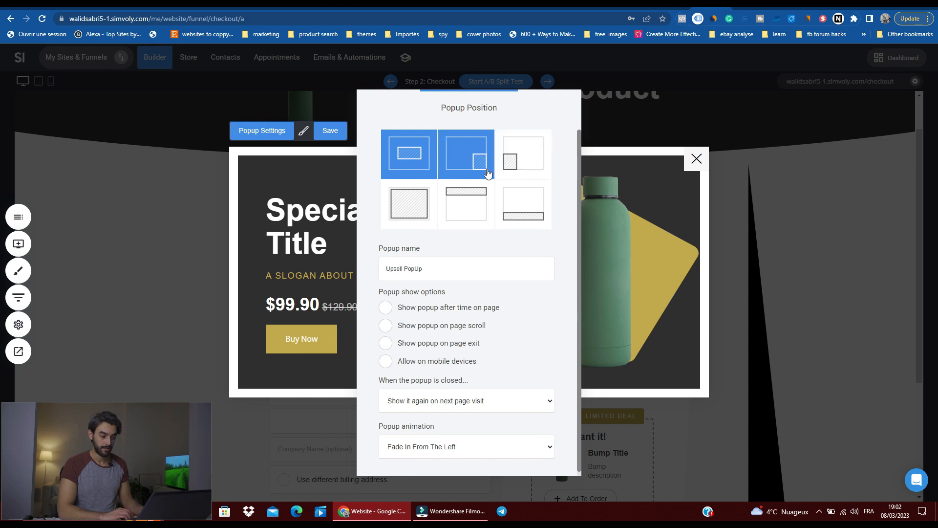
click(487, 171)
click(501, 169)
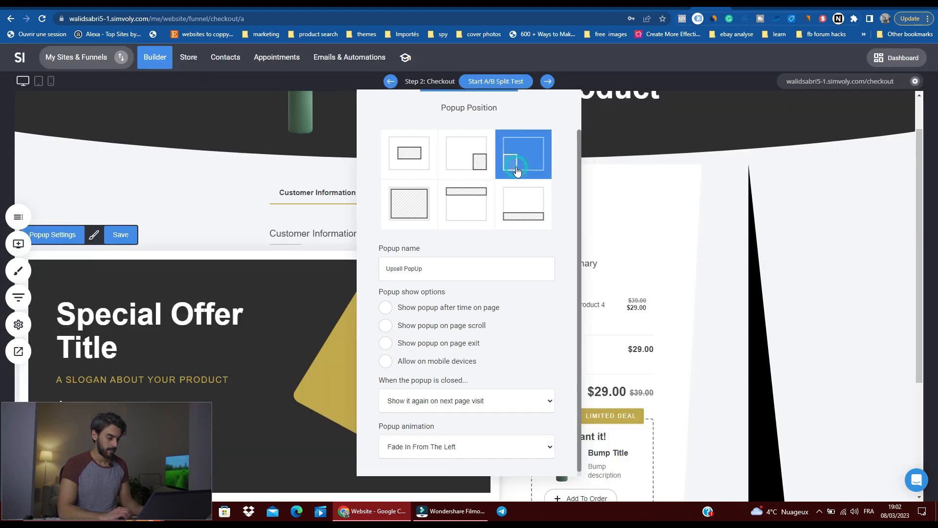
click(476, 193)
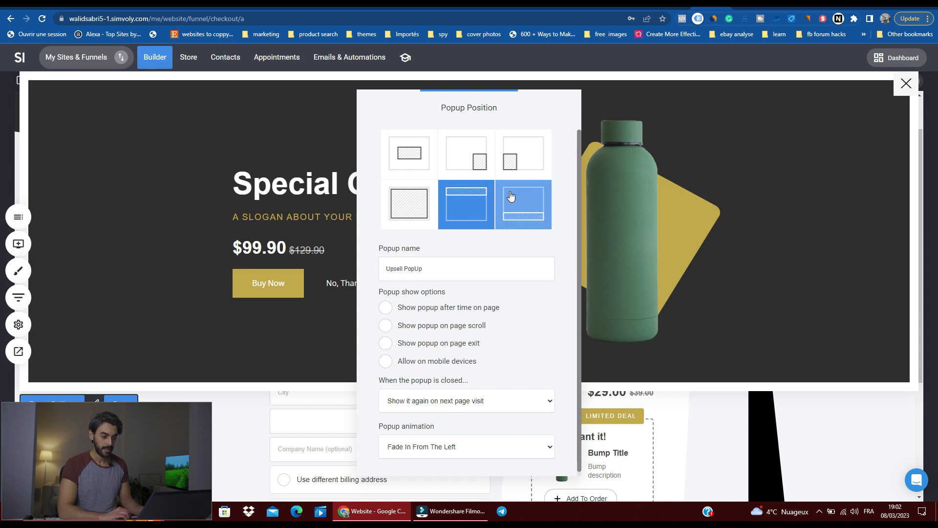
click(511, 202)
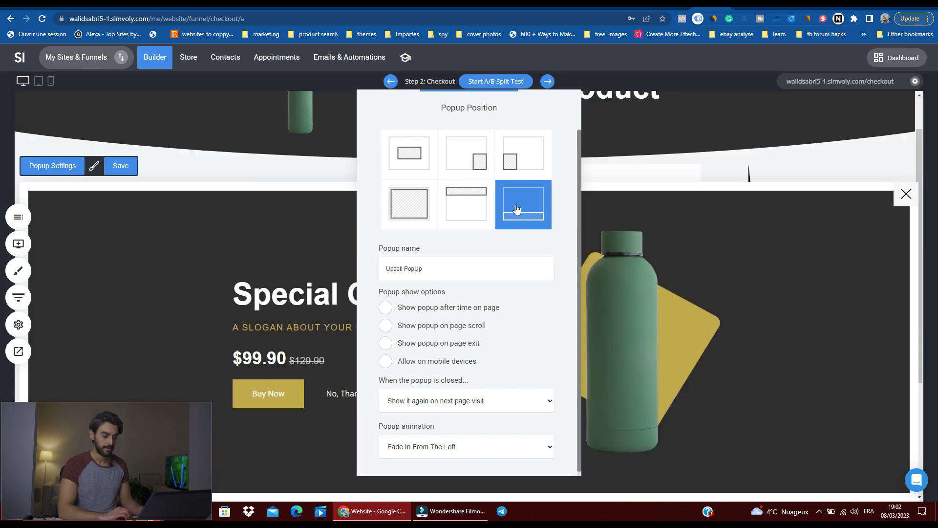
click(419, 205)
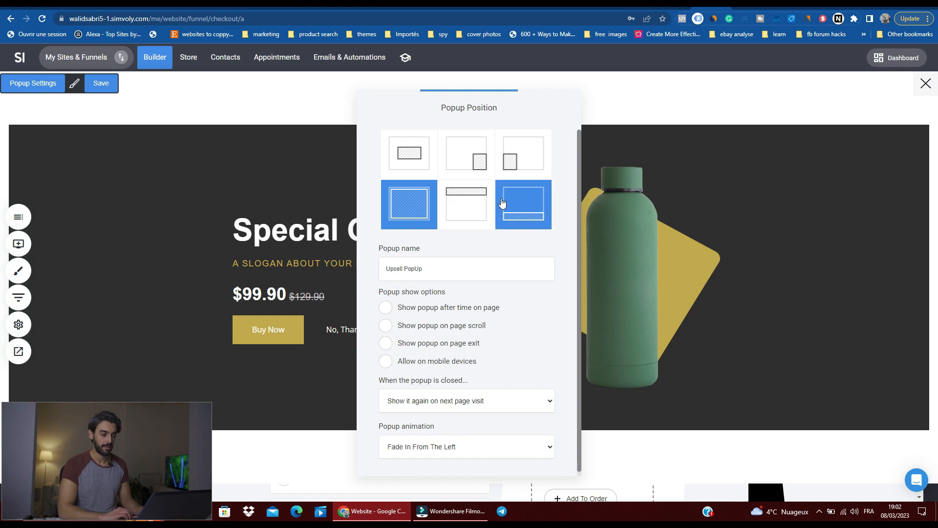
Step: Look through the popup's name and show options and close the popup, discarding its changes
click(396, 272)
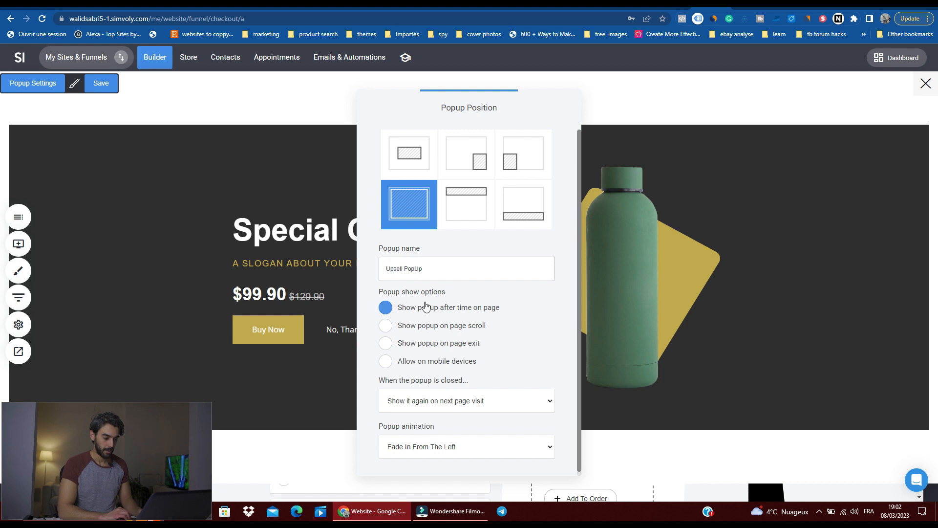
click(460, 325)
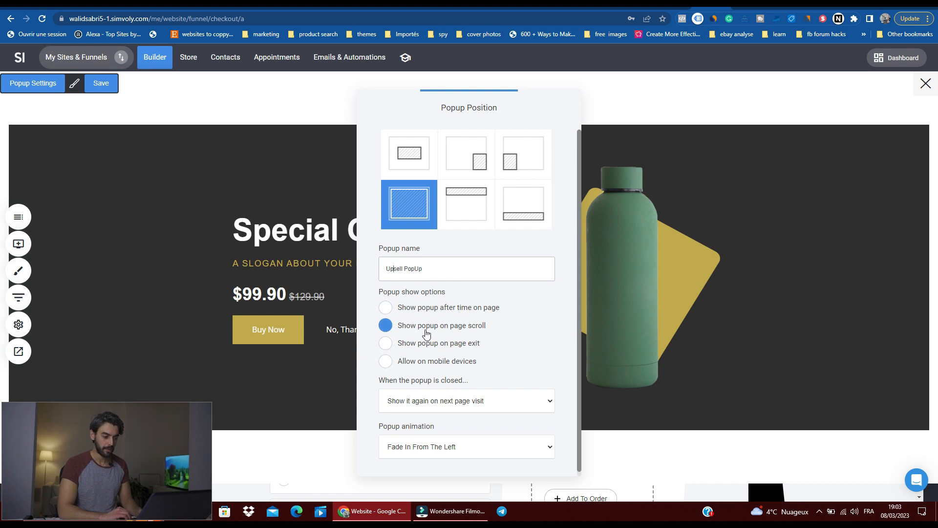
click(698, 287)
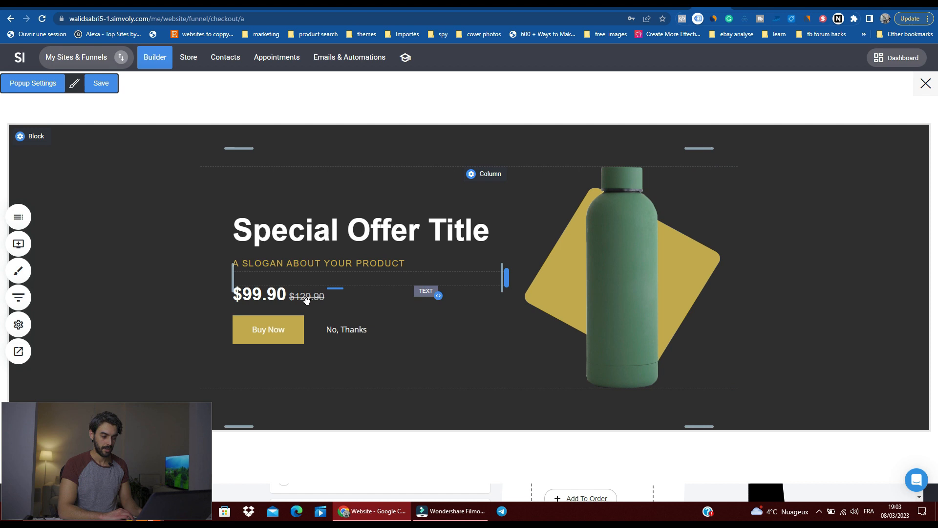
click(926, 83)
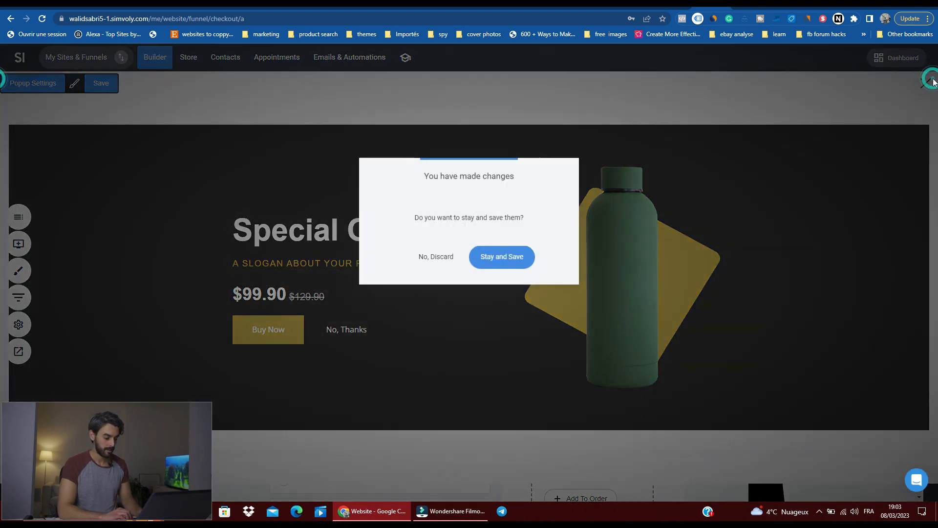
click(438, 261)
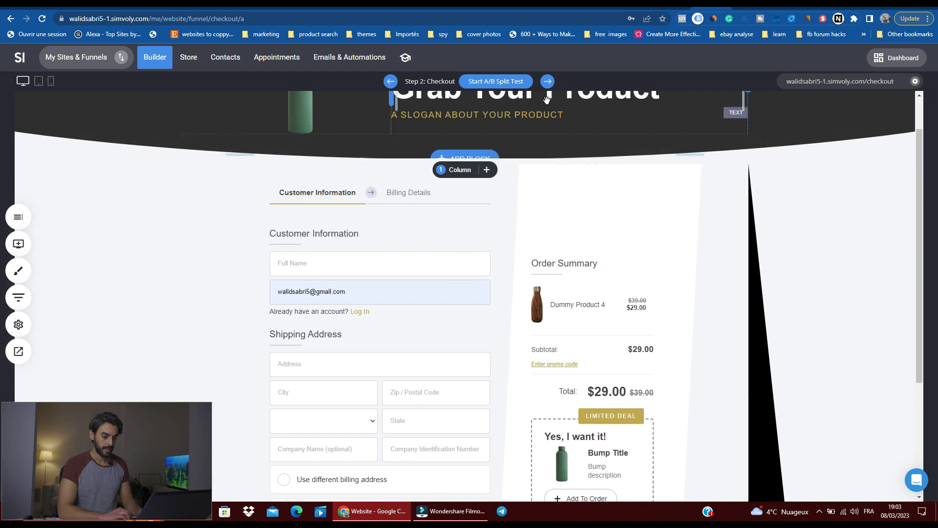
click(553, 85)
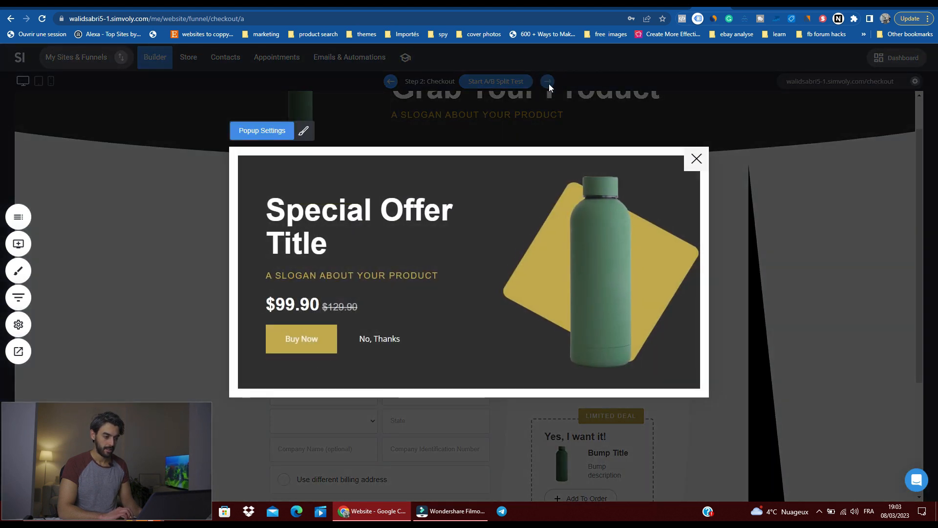
click(695, 161)
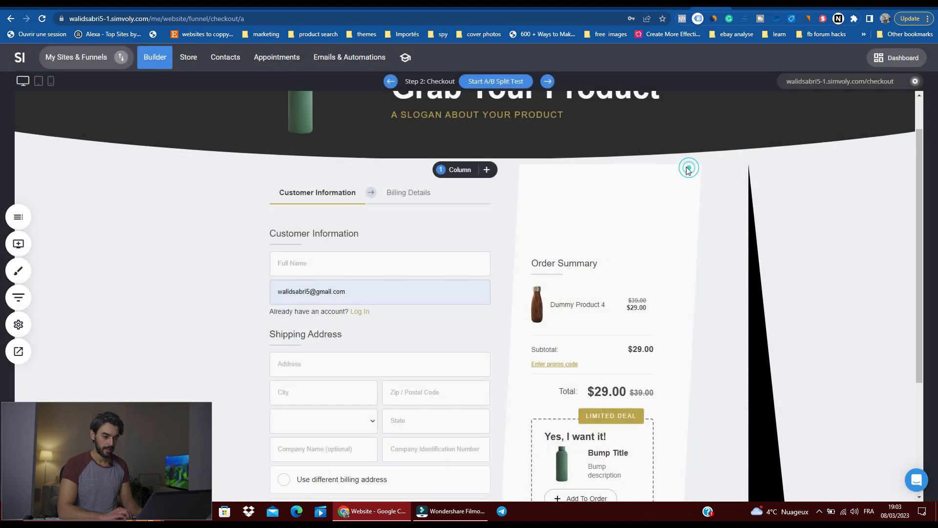
click(545, 80)
click(18, 325)
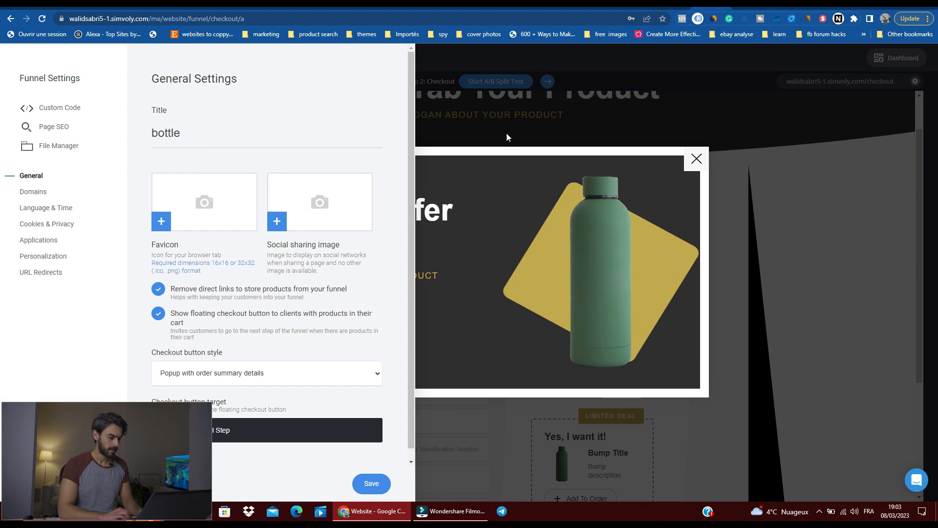
click(550, 113)
click(697, 159)
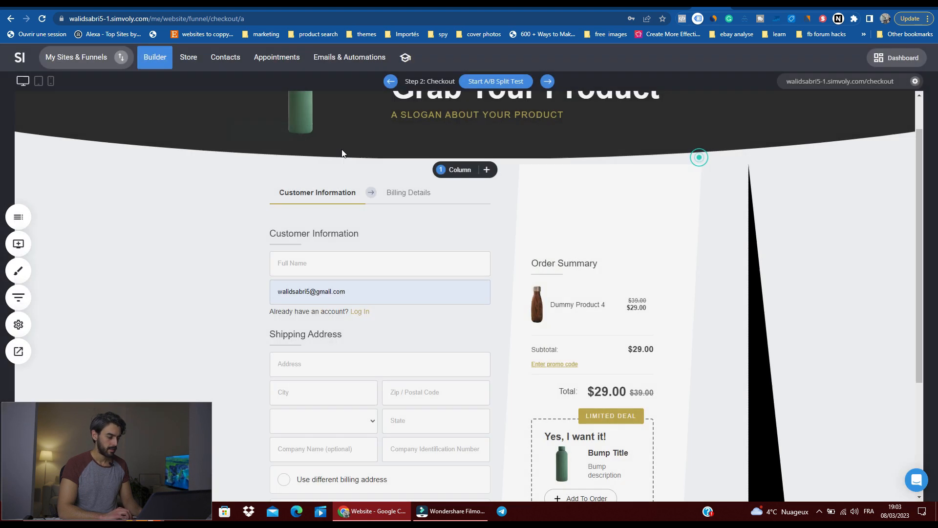
Step: Open the funnel's Thank You page for editing
click(13, 215)
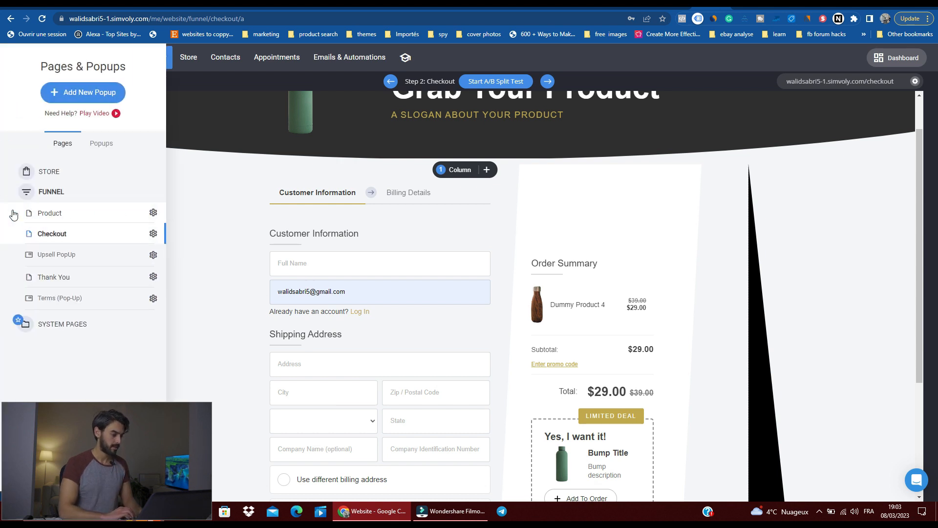
click(86, 278)
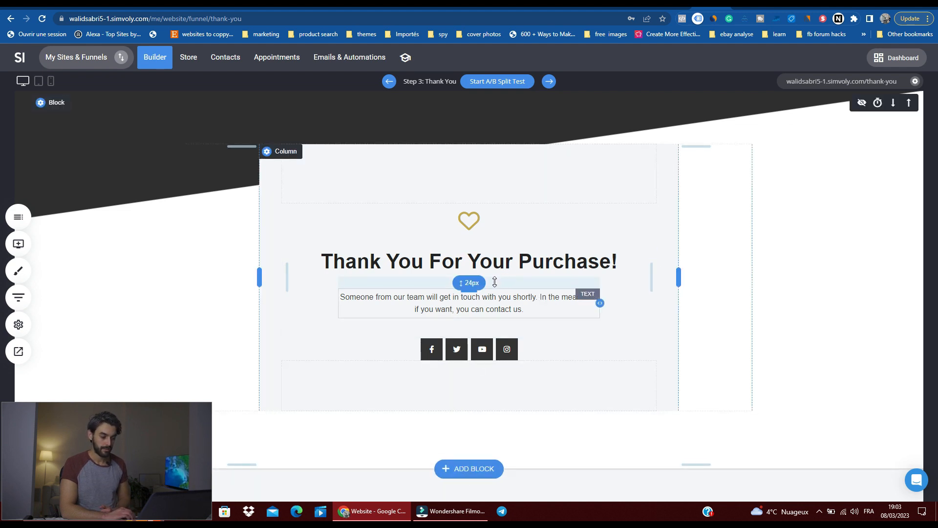
Step: Add the Call To Action block "Catching Headline About Your Product" with the brown bottle beneath the thank-you message
click(456, 470)
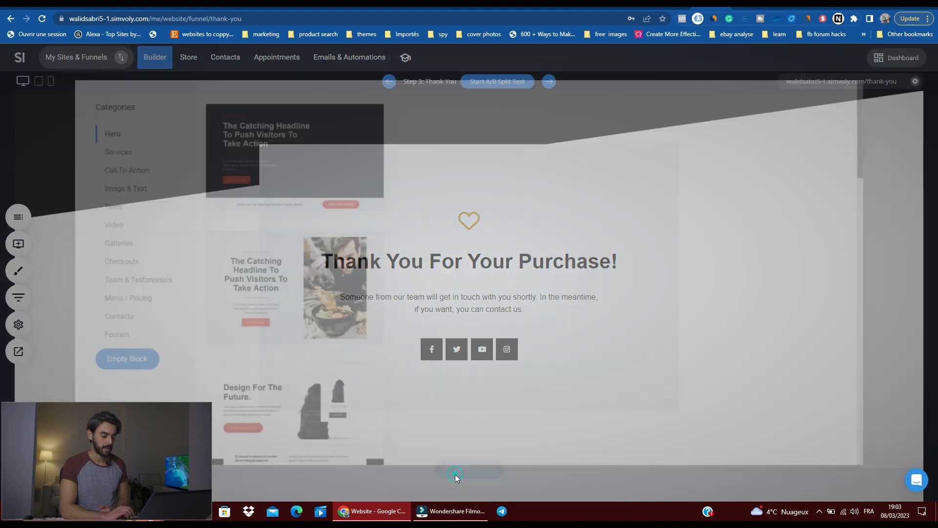
click(115, 169)
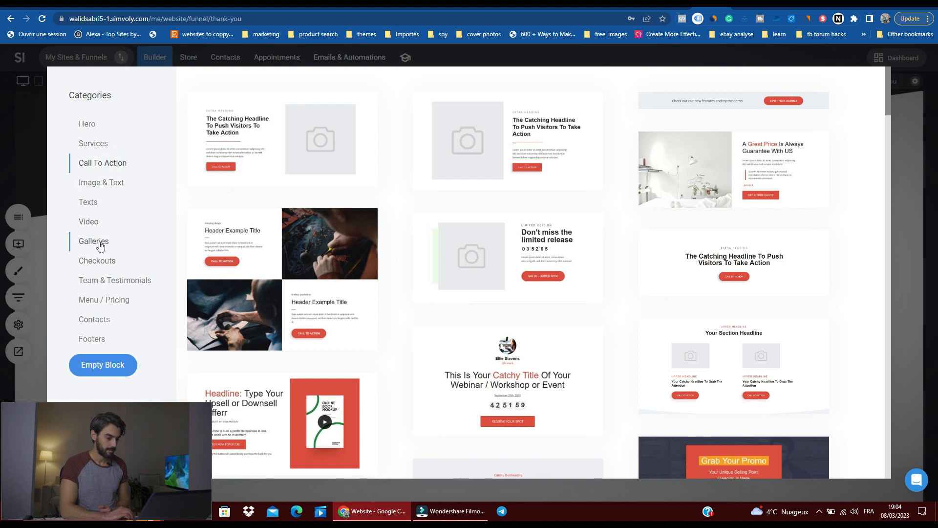
scroll(466, 216, down, 8)
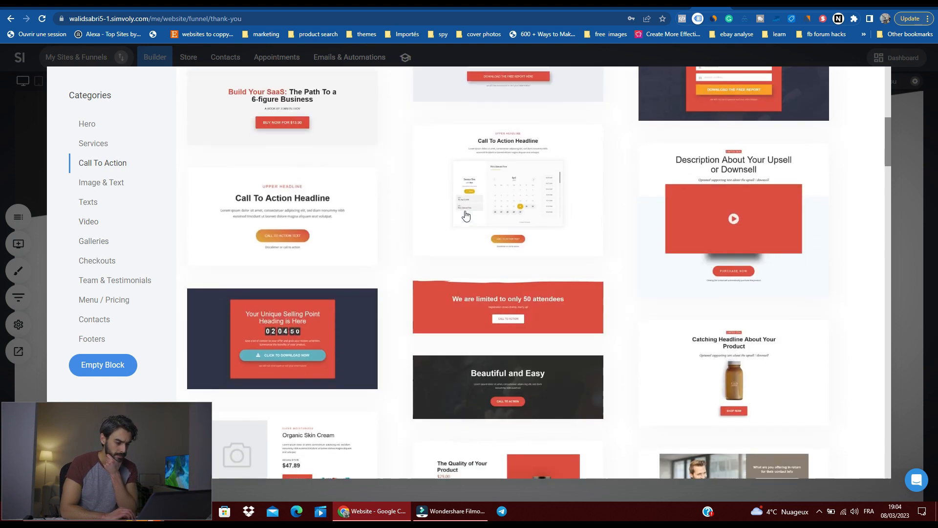
scroll(466, 216, down, 3)
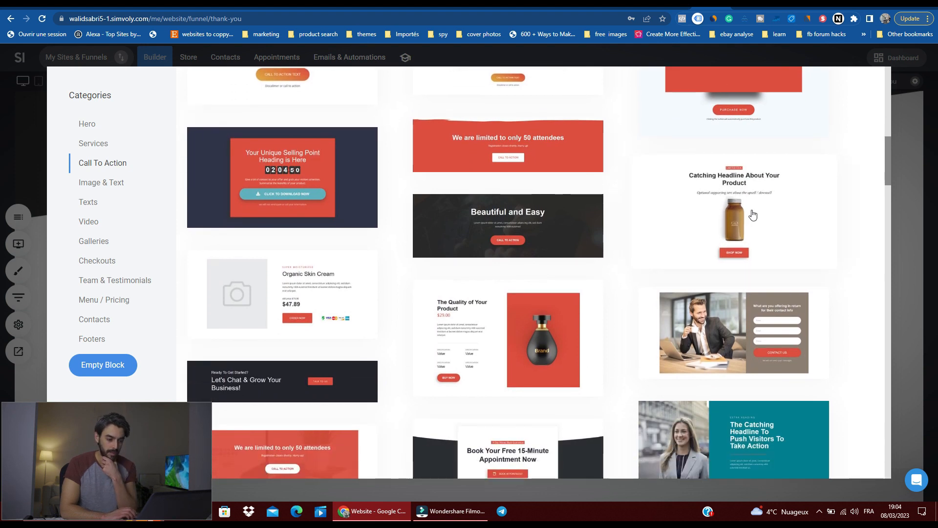
click(753, 215)
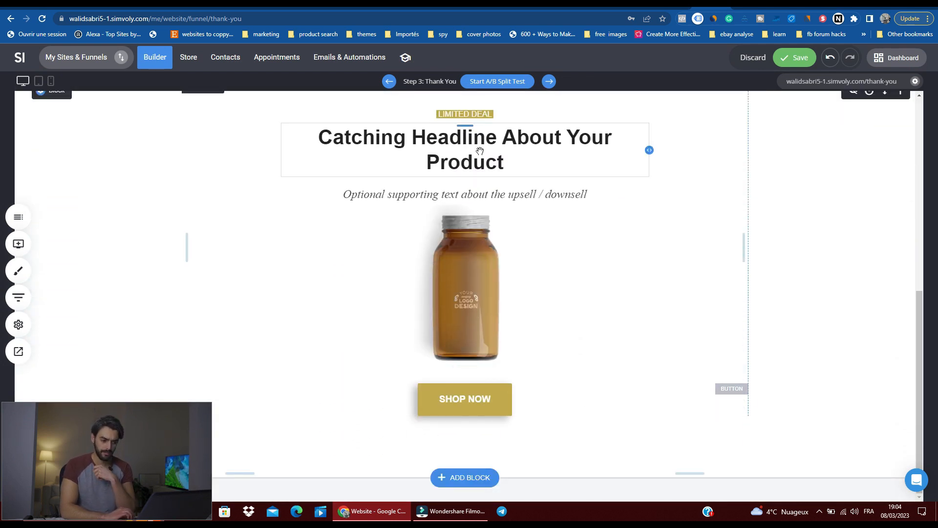
Step: Replace the new block's headline with "special offer for the next 1 hour" and check it beneath the thank-you section
click(480, 151)
triple_click(484, 138)
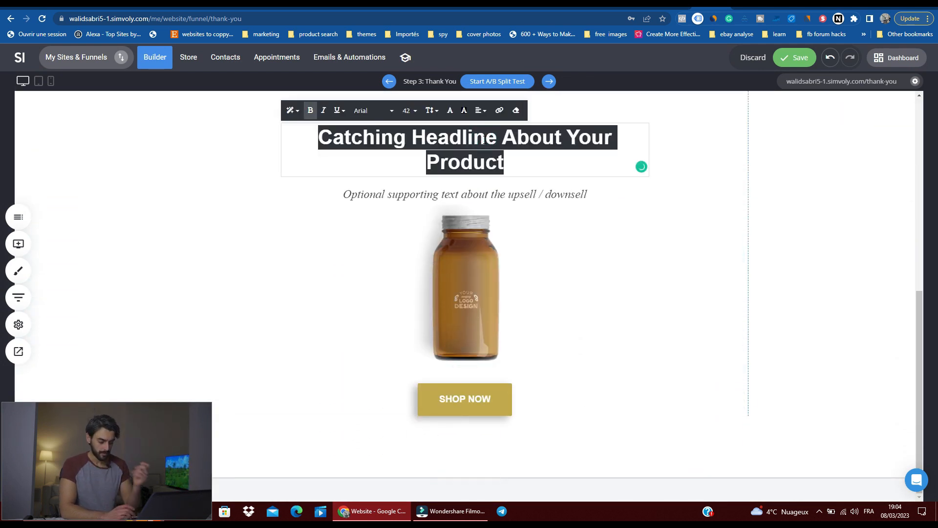
text(special offer for the next )
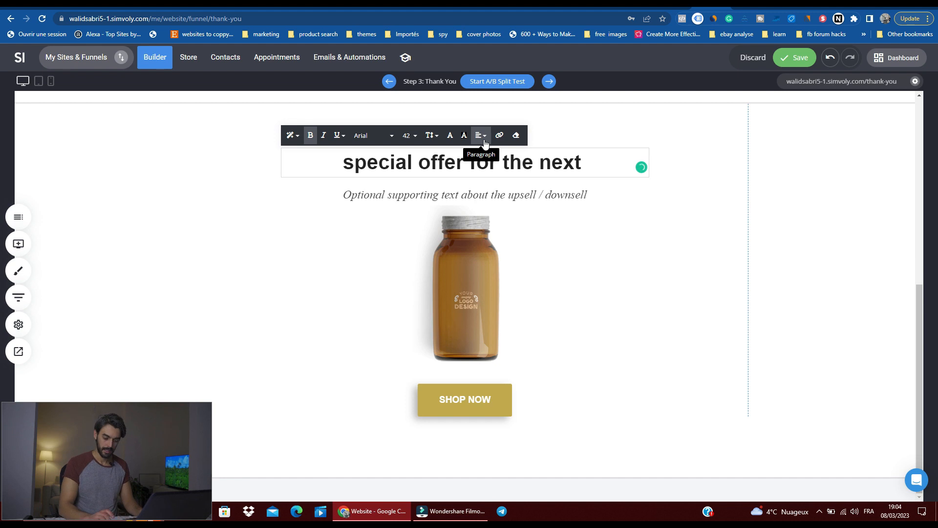
text(1 hour)
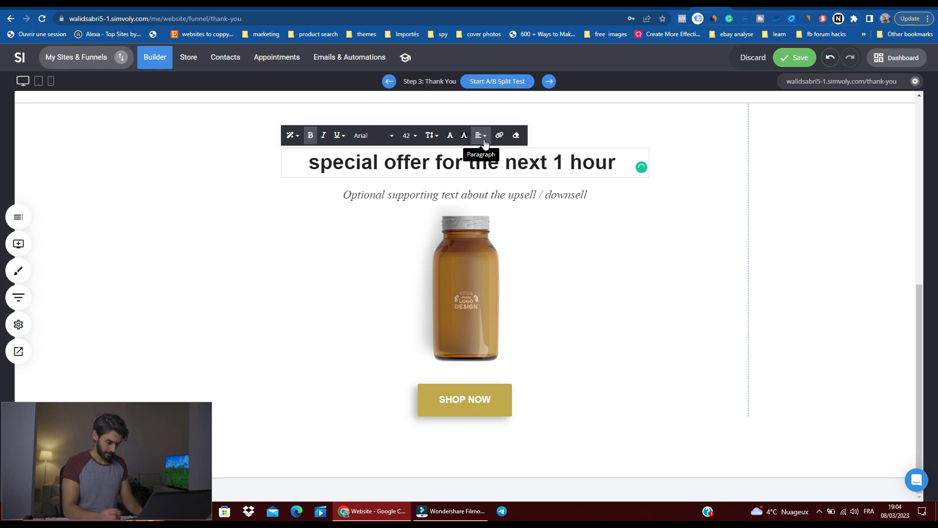
click(610, 275)
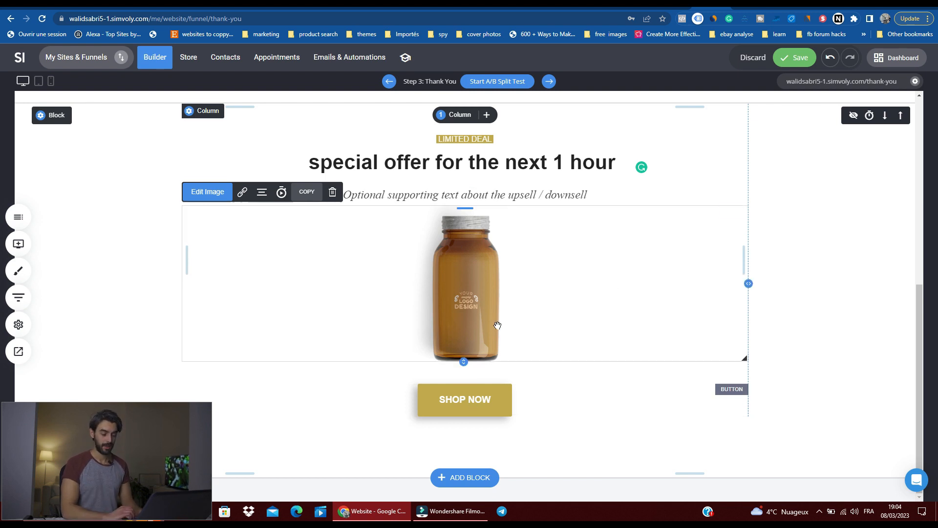
scroll(498, 325, up, 5)
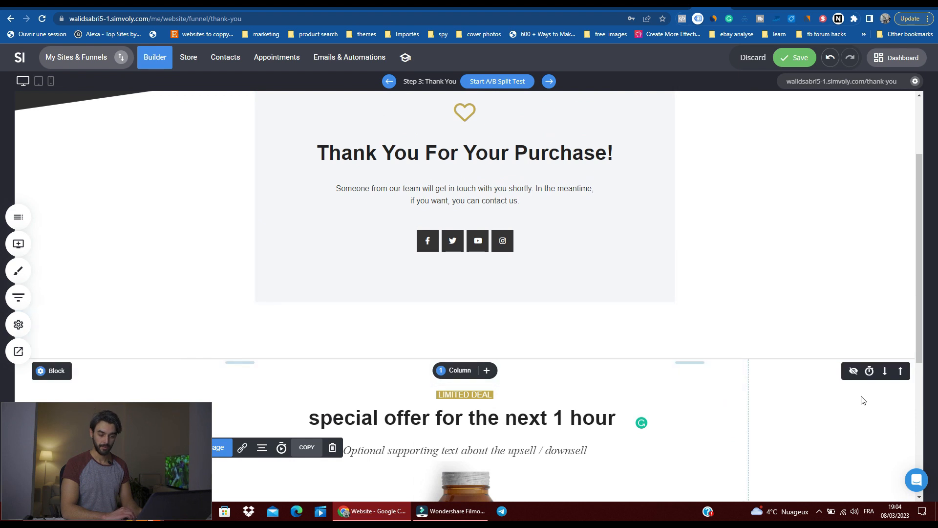
Step: Move the special offer block above the thank-you section and check the new block order
click(901, 371)
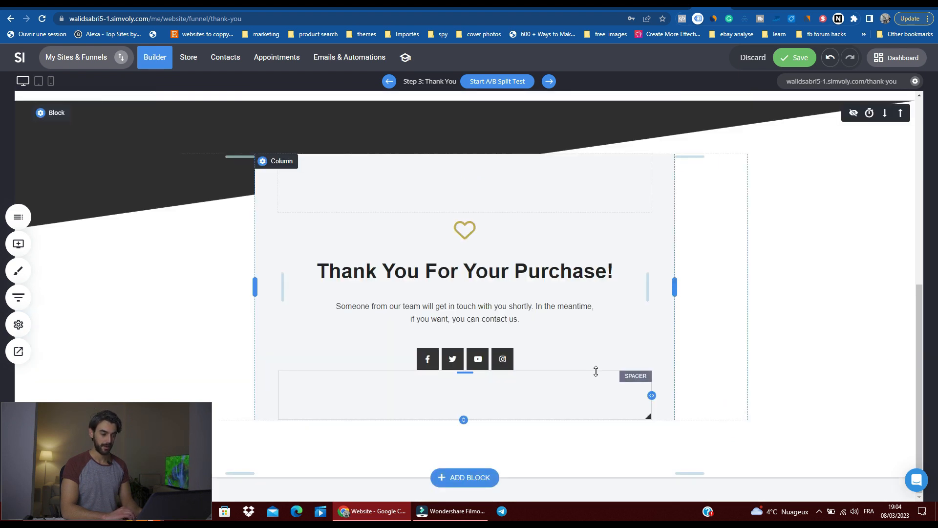
scroll(596, 371, up, 5)
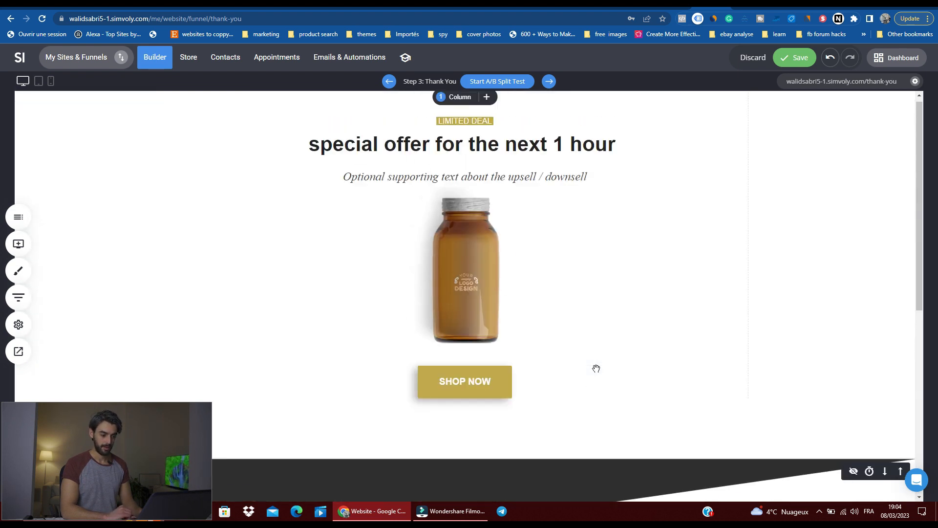
scroll(596, 364, down, 7)
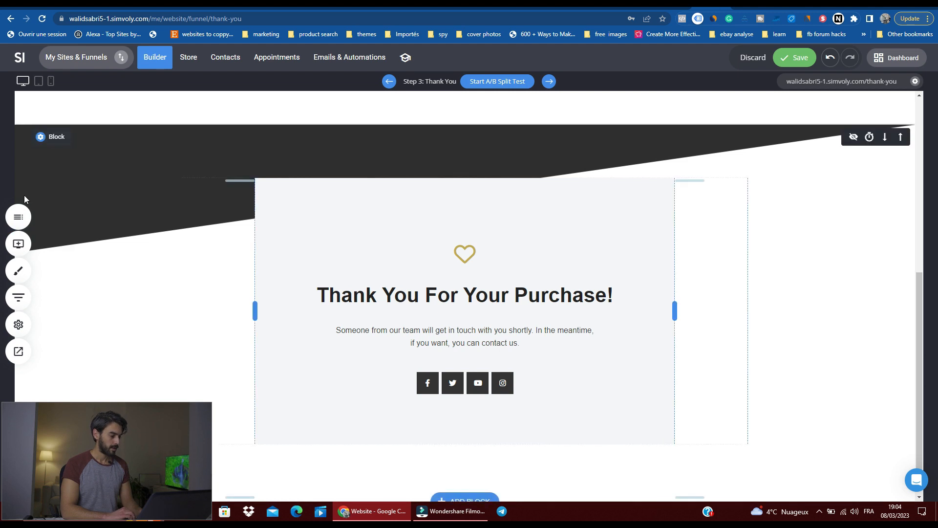
scroll(372, 192, up, 7)
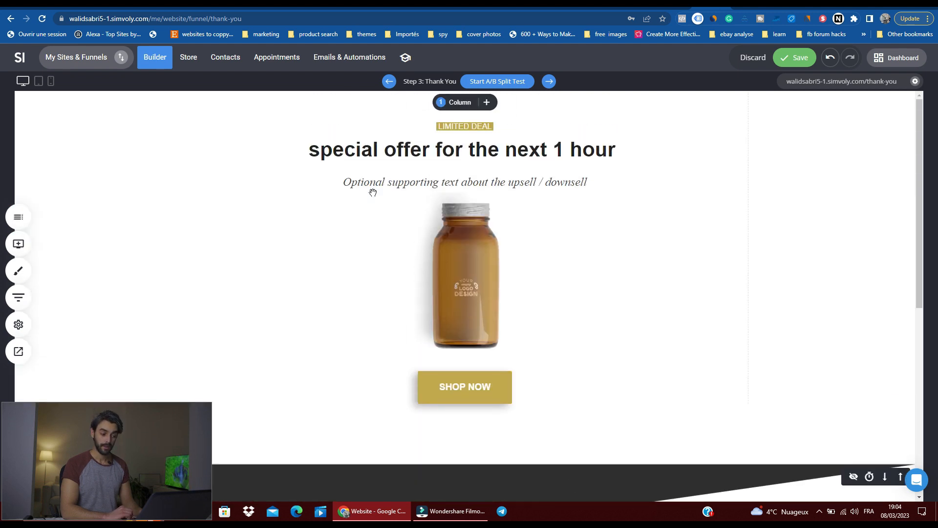
scroll(149, 149, down, 6)
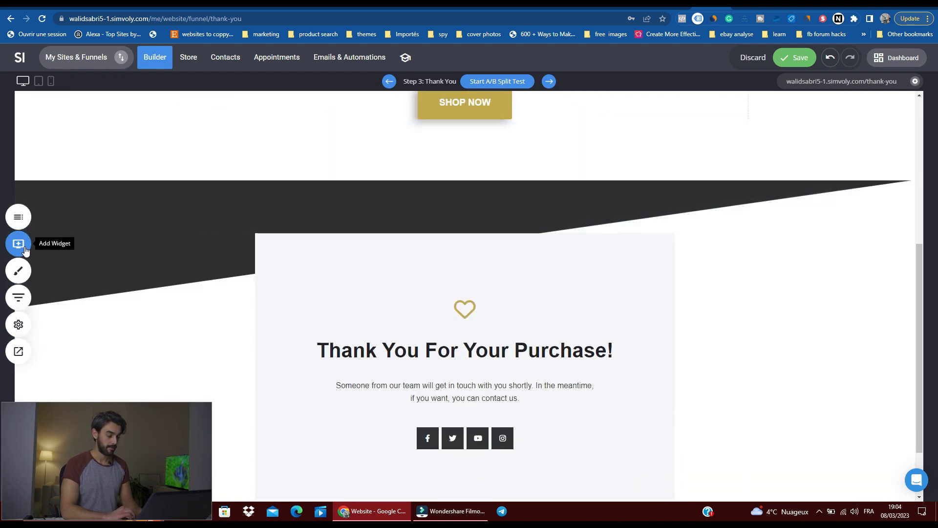
Step: Add a Store widget beneath the thank-you text, showing the latest products with a maximum of 5
click(25, 246)
scroll(91, 206, down, 3)
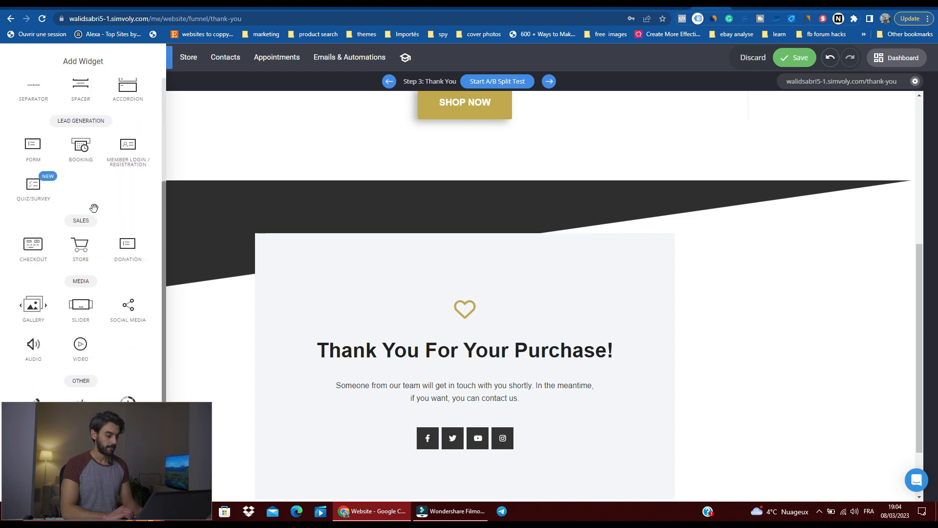
scroll(94, 208, down, 1)
drag(81, 225, 462, 406)
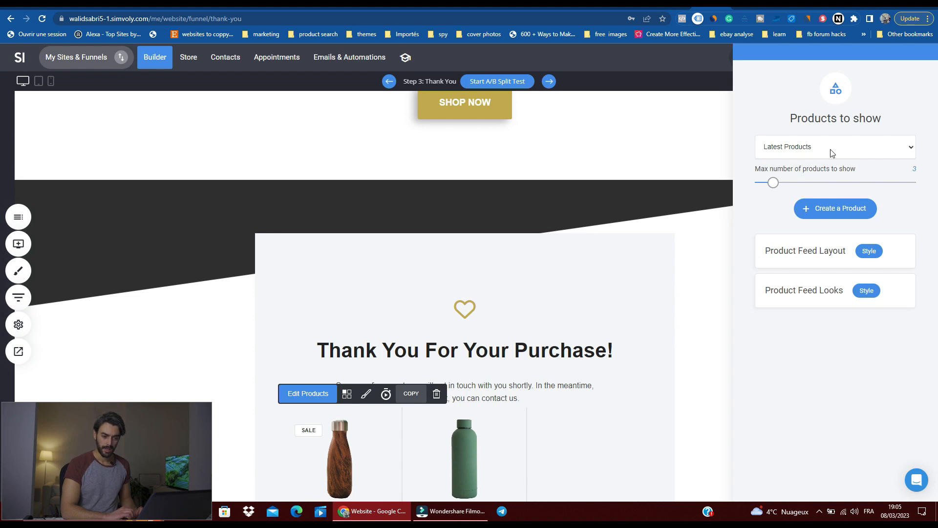
drag(776, 183, 790, 183)
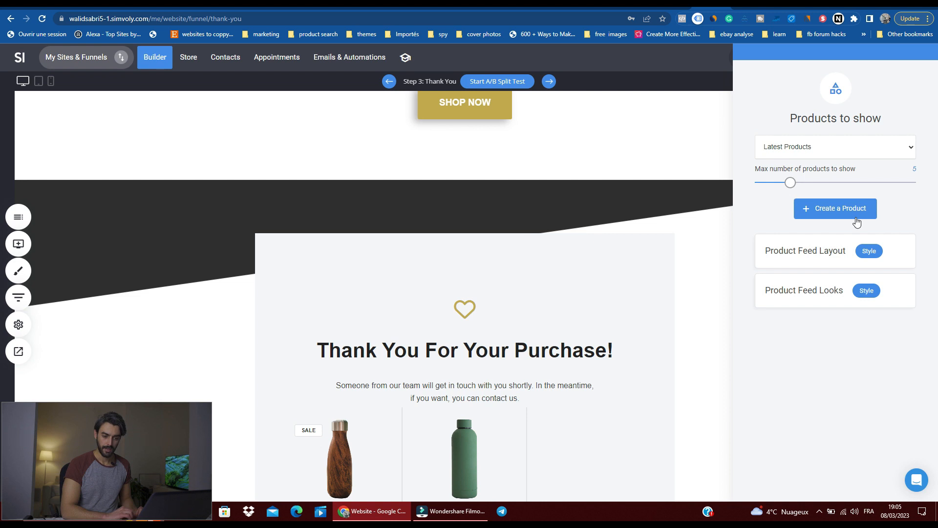
click(690, 275)
scroll(689, 273, down, 3)
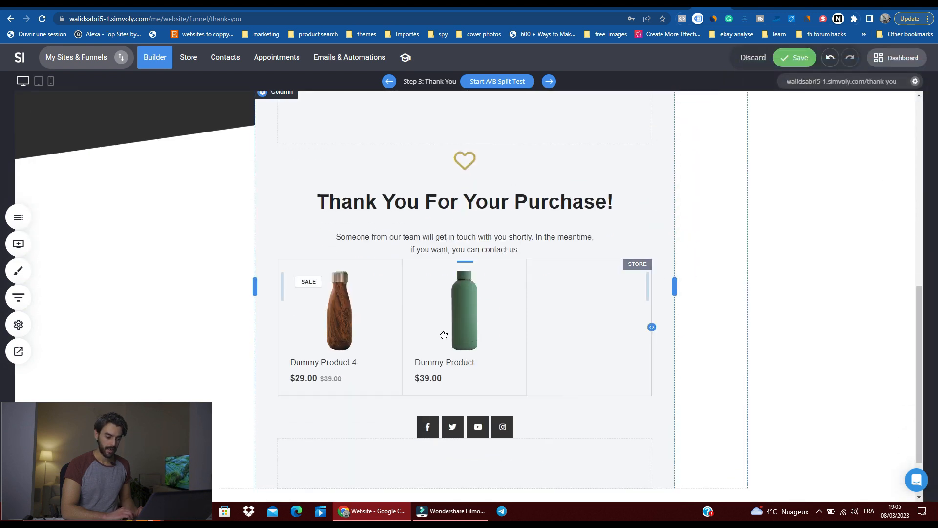
Step: Try the overlay look for the store's product feed, and settle on the borderless look with text beneath the image
click(458, 317)
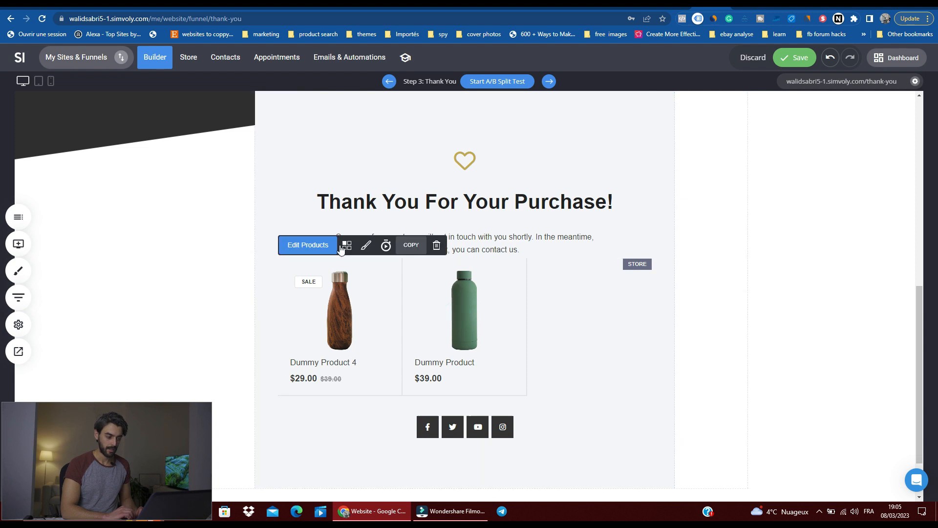
click(302, 244)
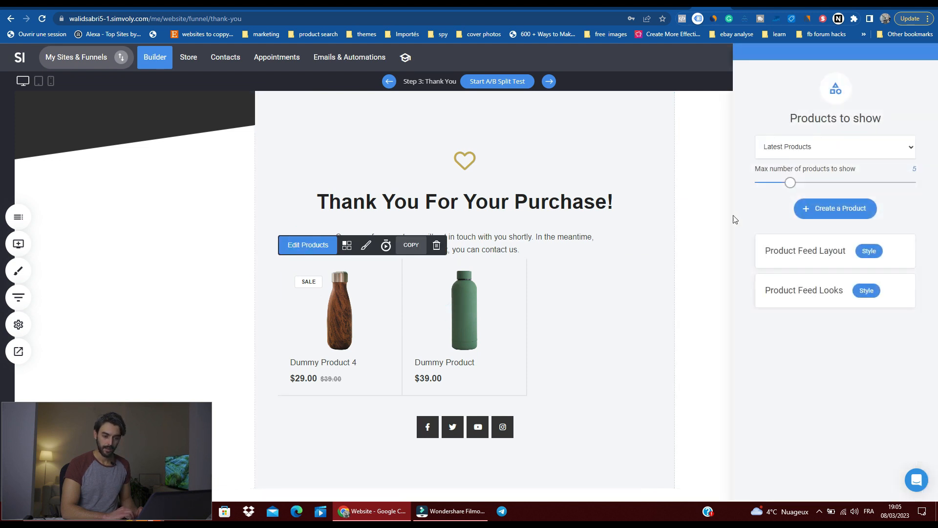
click(855, 290)
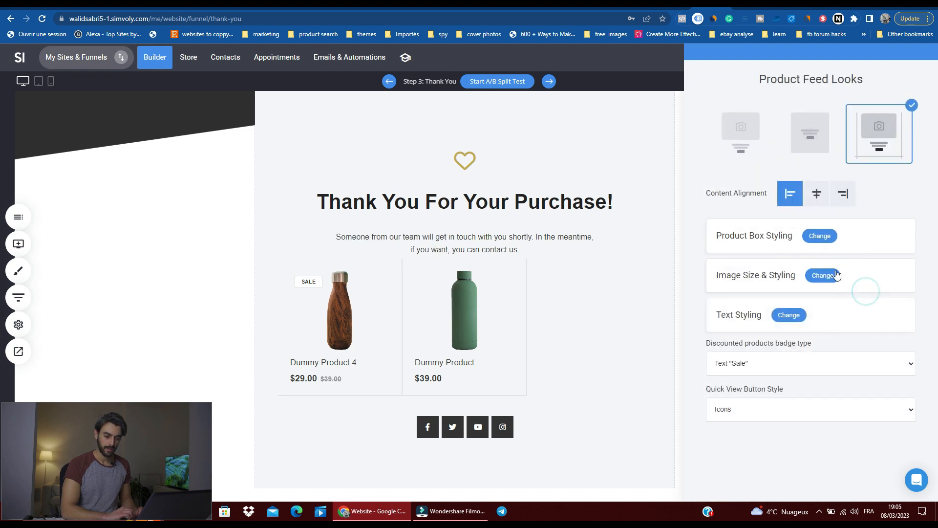
click(798, 142)
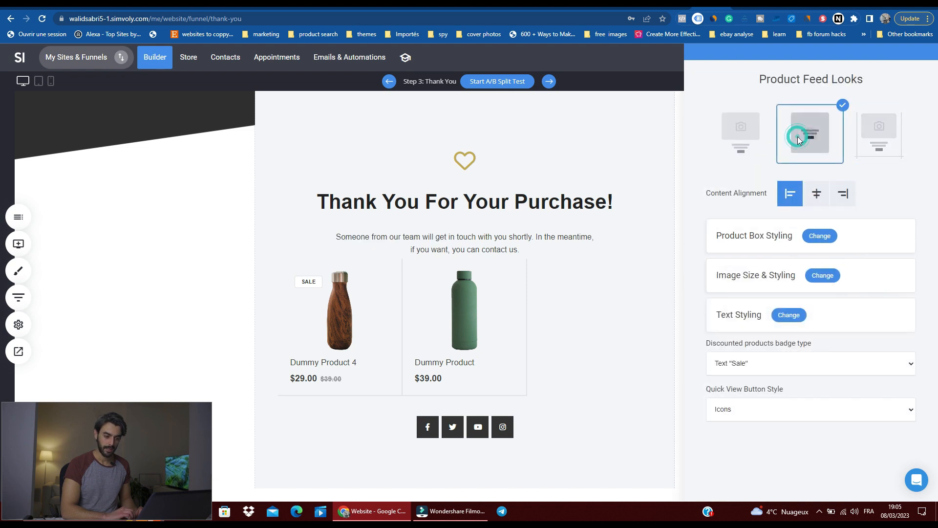
click(750, 141)
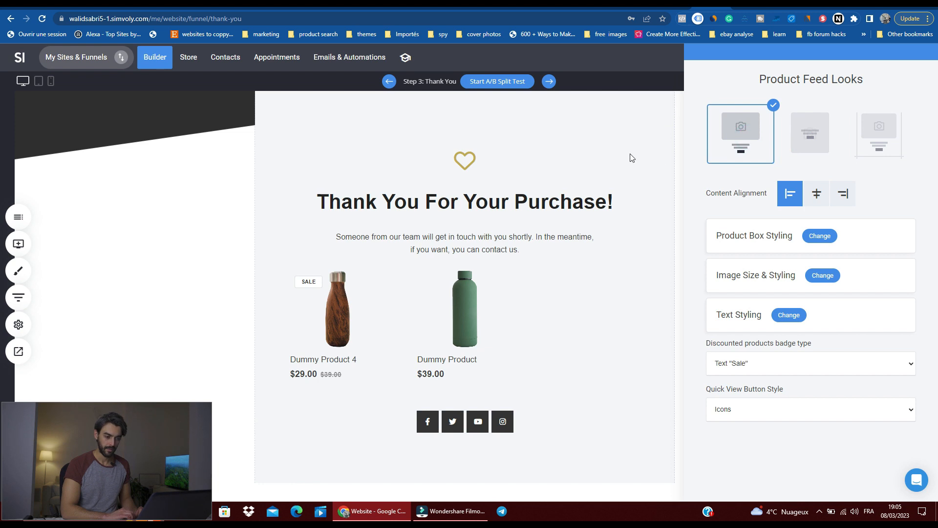
click(626, 282)
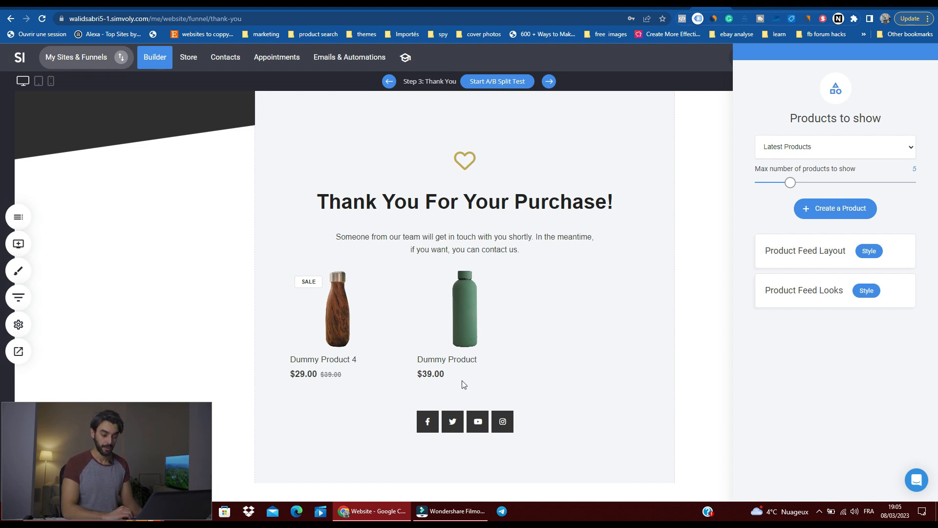
click(713, 142)
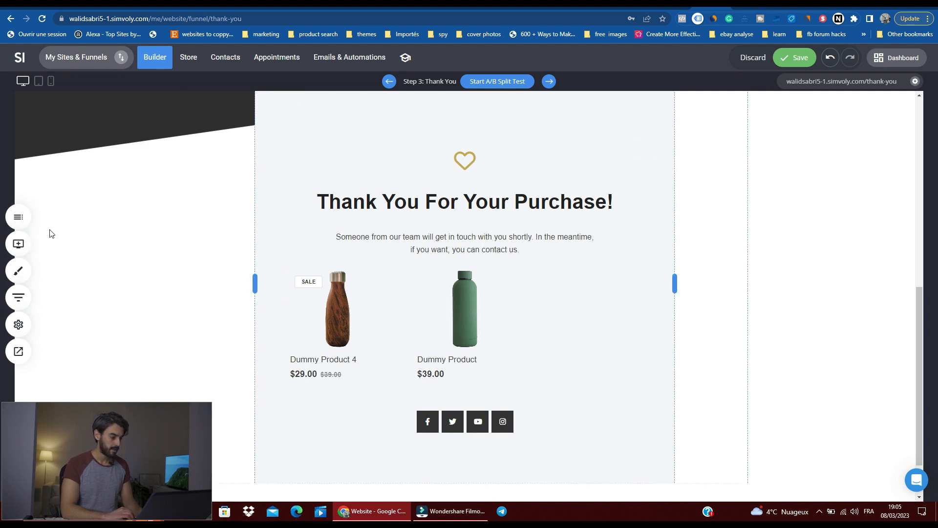
Step: Look at the color palette in the global styling settings and leave it without changes
click(20, 273)
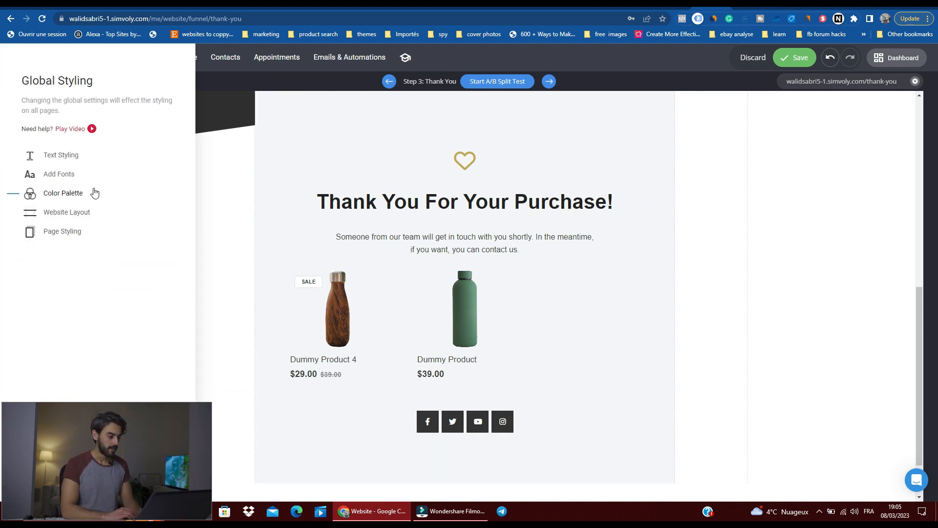
click(68, 195)
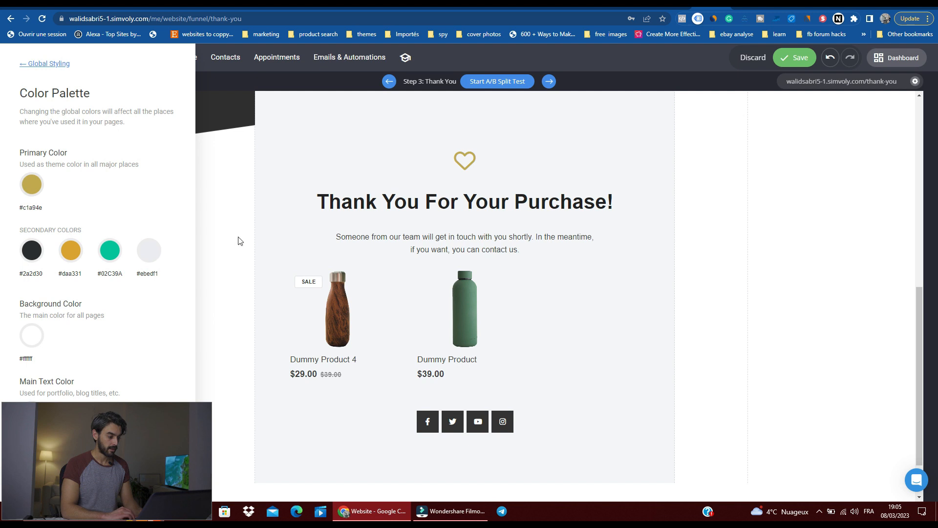
click(258, 244)
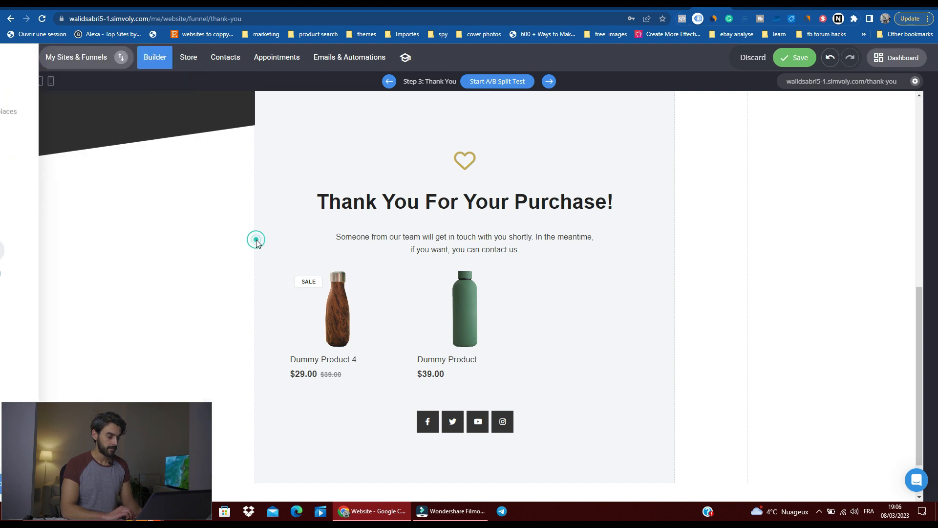
drag(108, 473, 854, 479)
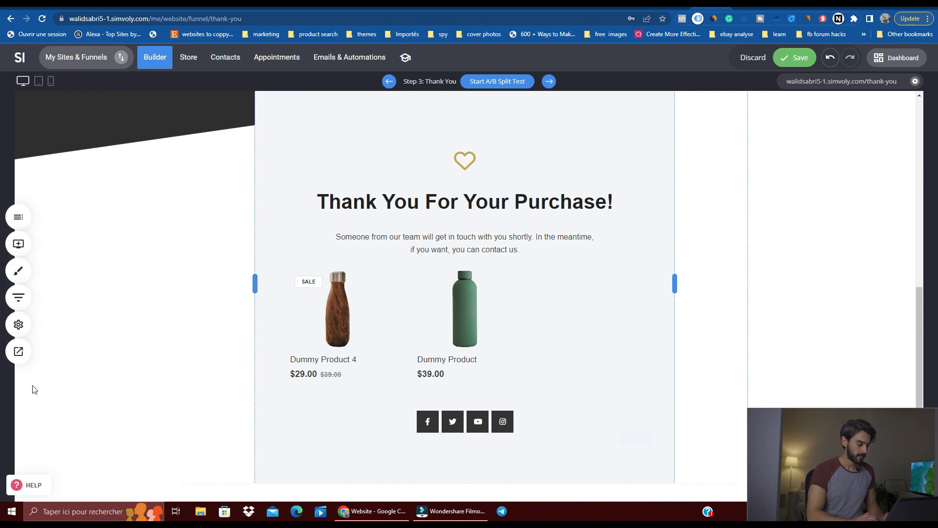
Step: Switch to the funnel's Product page, discarding the unsaved Thank You page changes, and view its order section
click(22, 302)
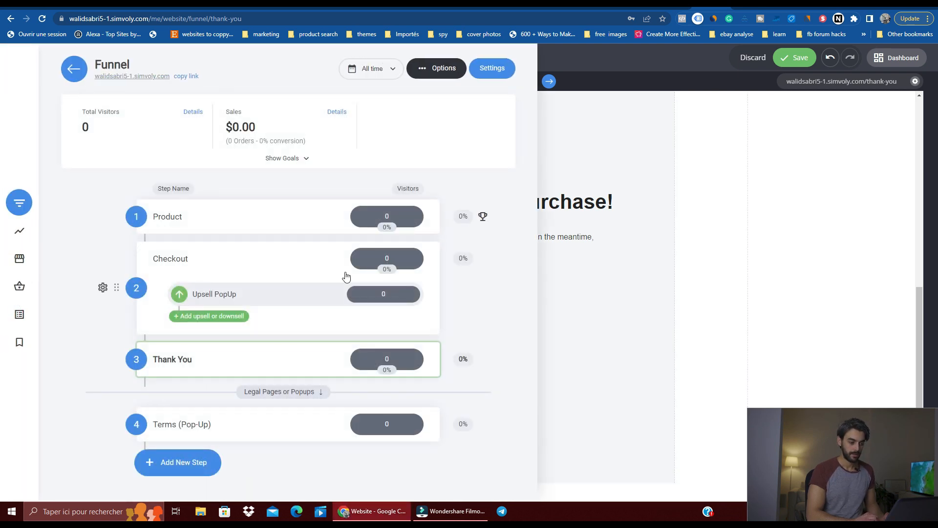
click(188, 223)
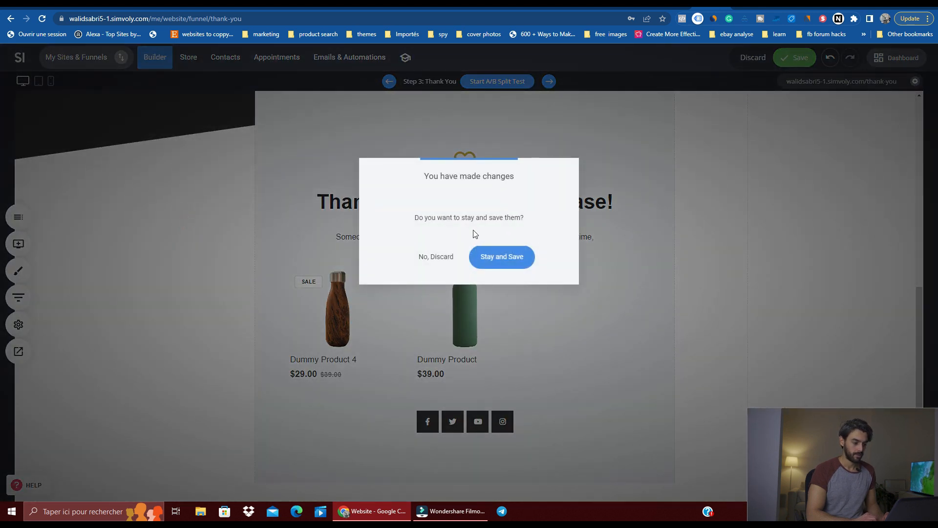
click(449, 255)
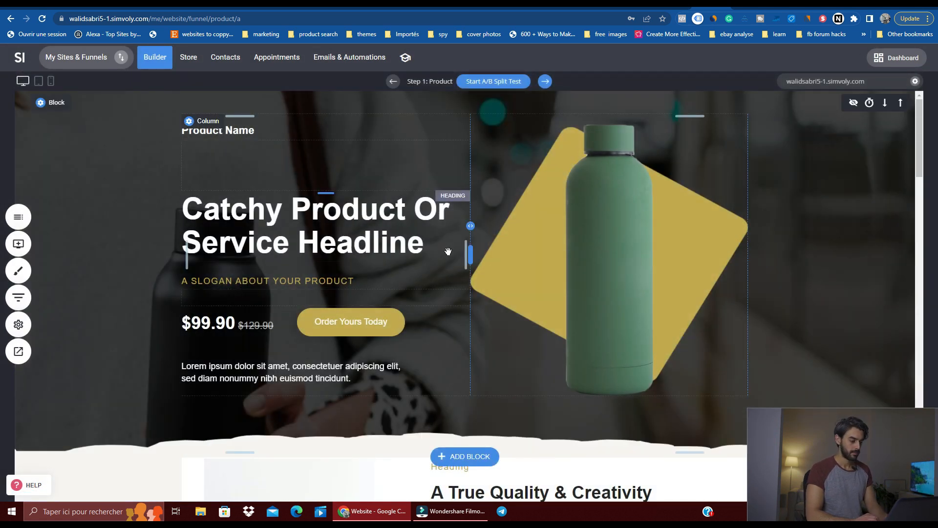
scroll(433, 281, down, 1)
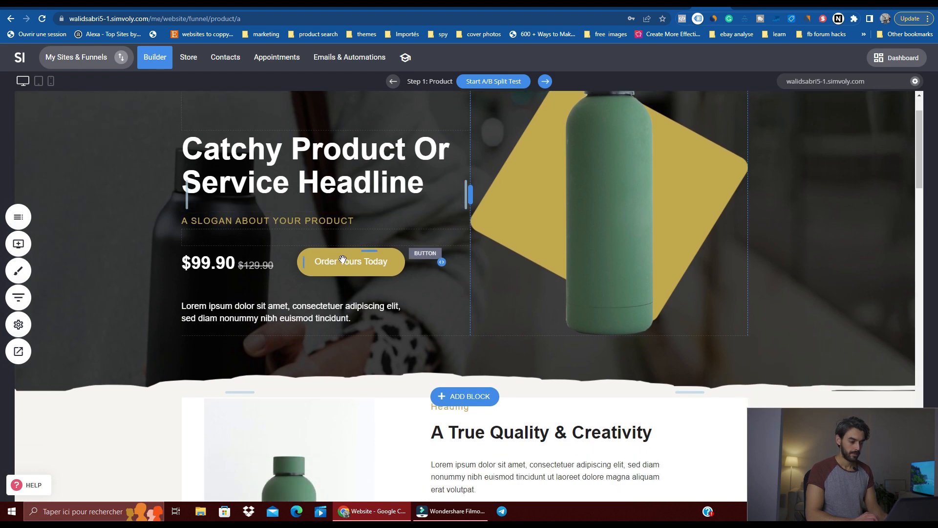
Step: Begin adding an upsell or downsell page to the Checkout step and browse the Product and Checkout page templates
click(19, 297)
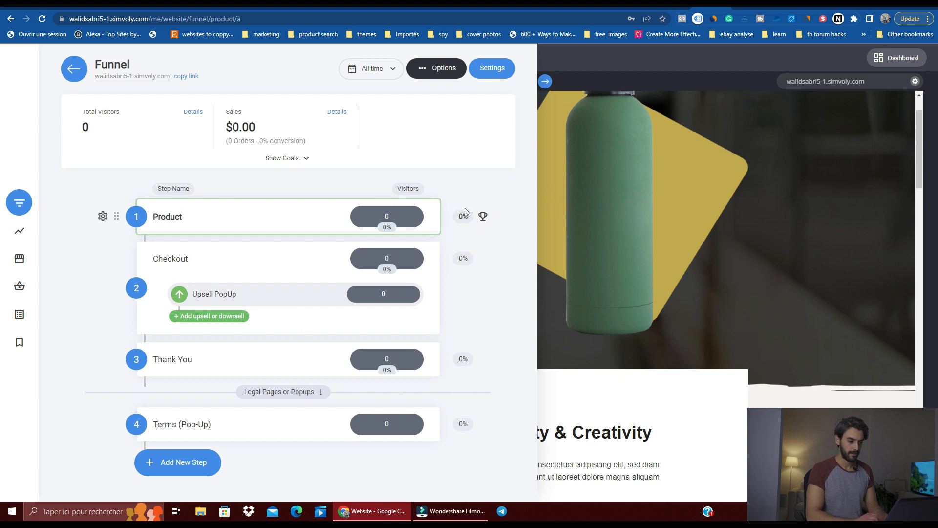
click(221, 319)
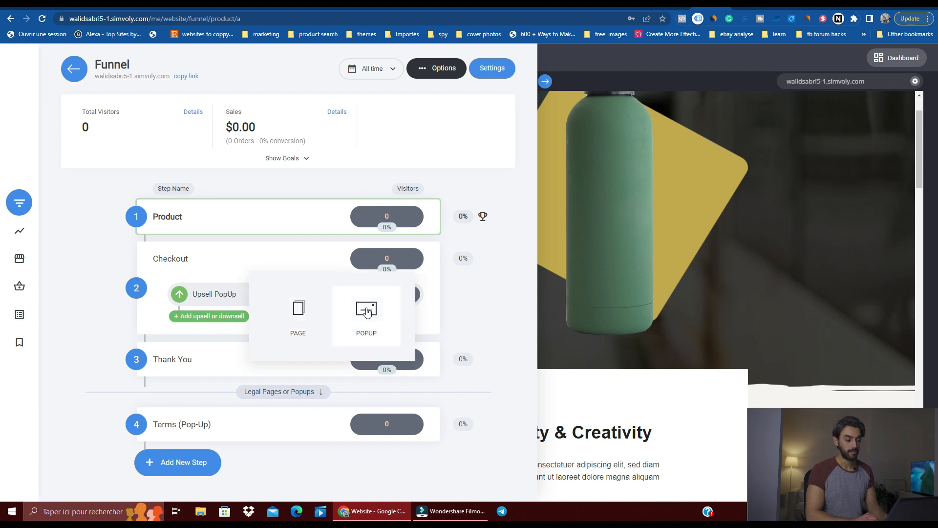
click(298, 309)
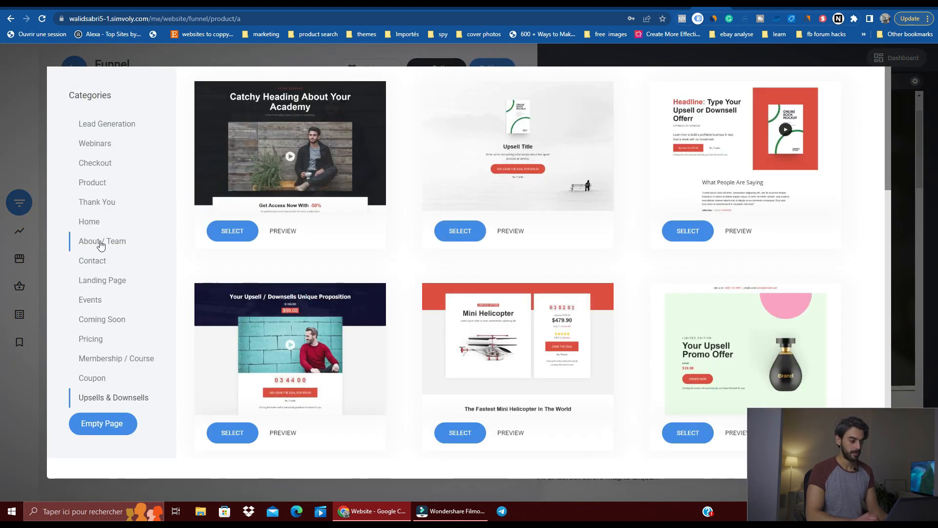
click(98, 188)
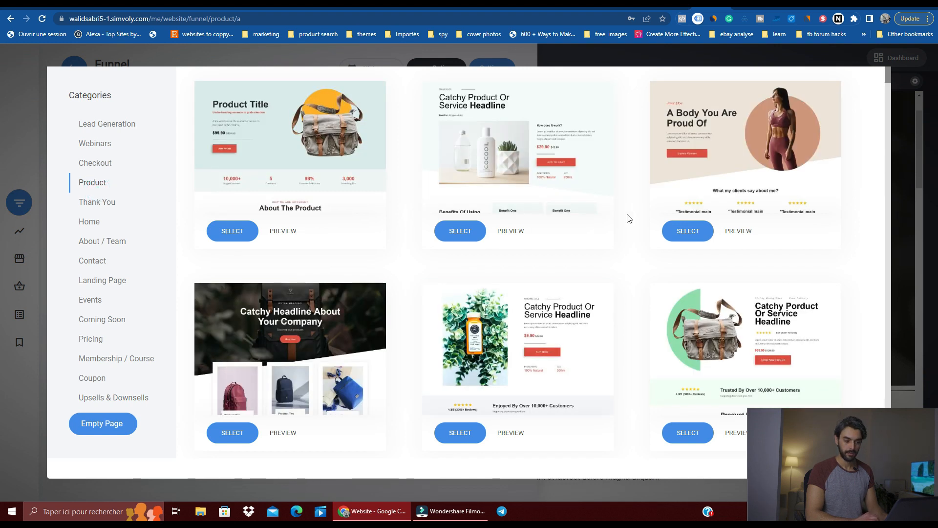
scroll(629, 219, down, 3)
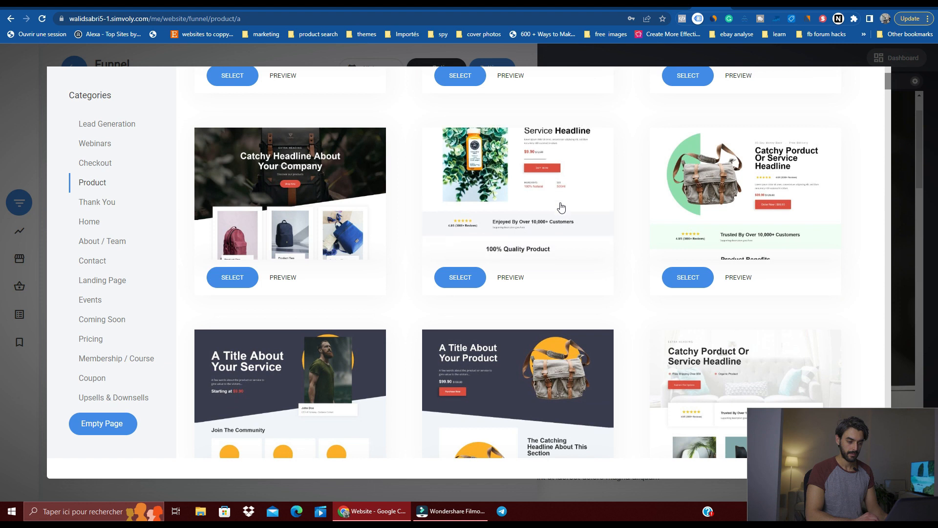
scroll(606, 211, up, 3)
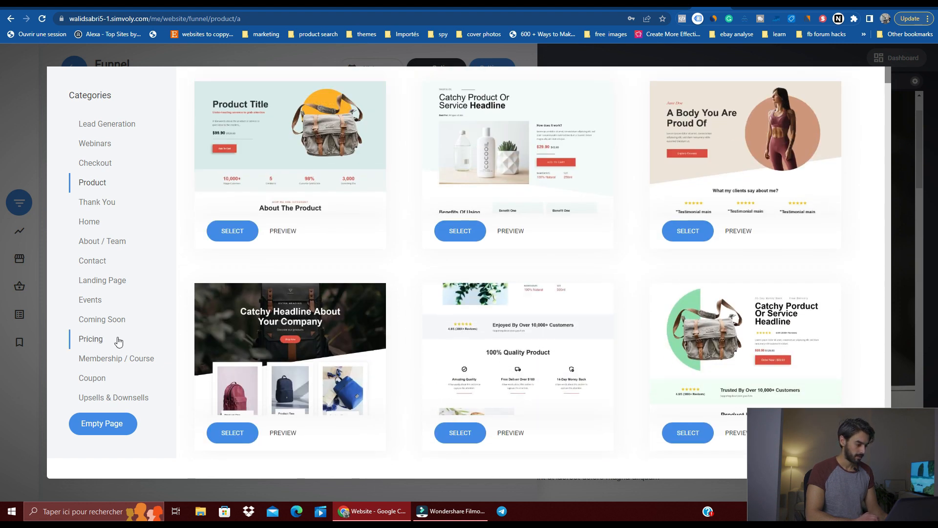
click(97, 166)
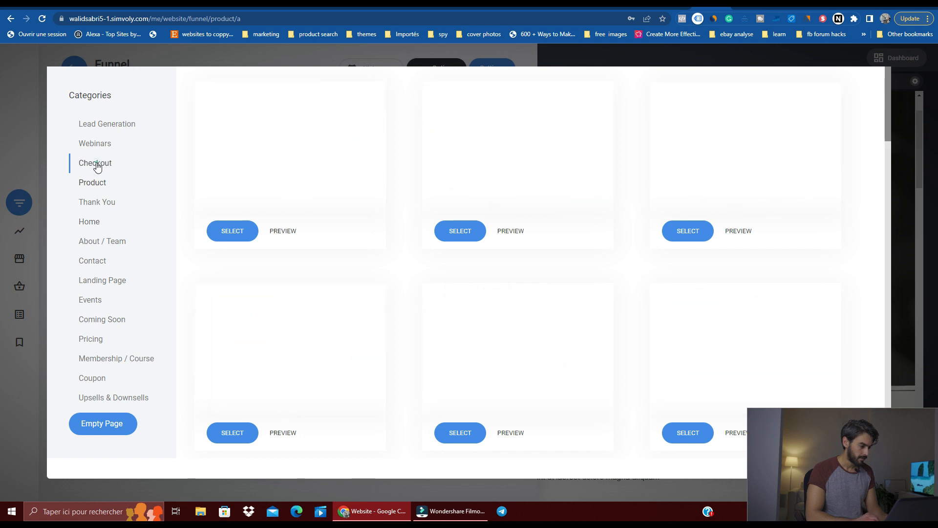
Step: Add a page named test to the Checkout step, using the Upsells & Downsells template with the flower-topped bottle and countdown
click(112, 398)
scroll(631, 187, down, 3)
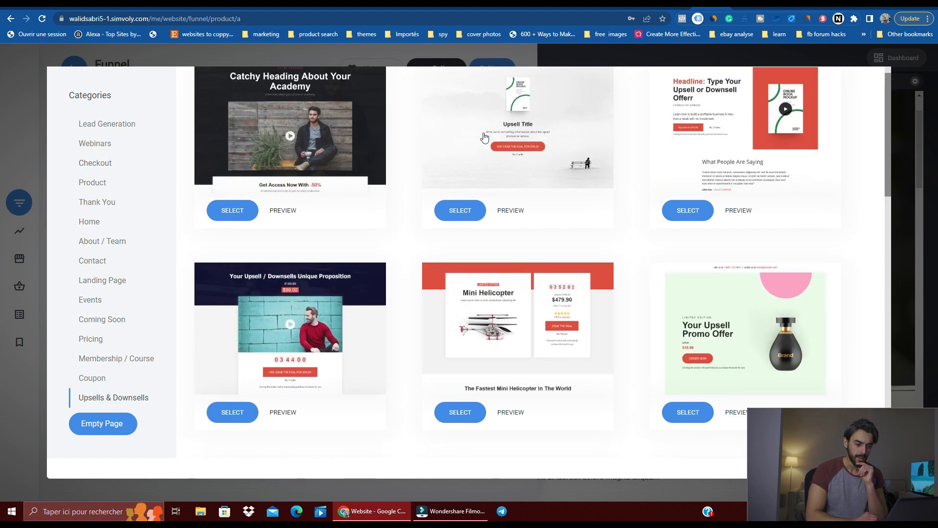
scroll(630, 188, down, 5)
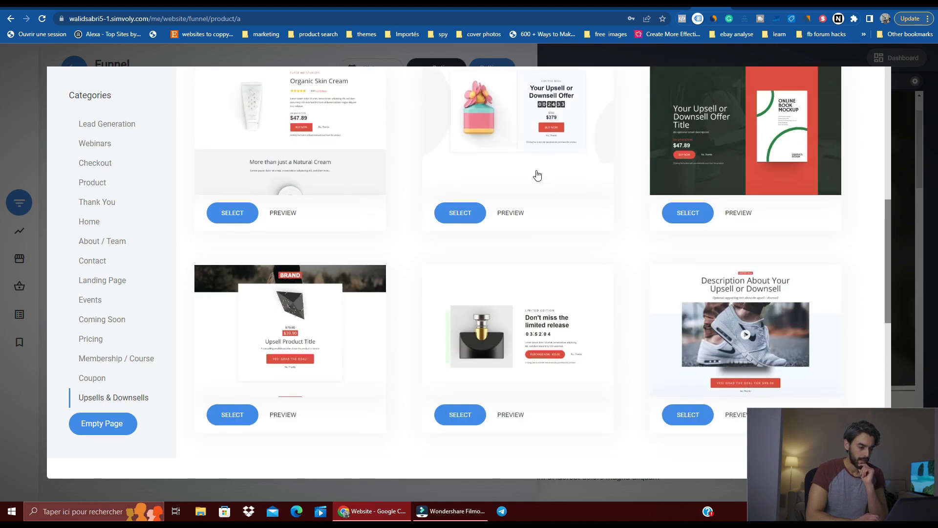
click(537, 172)
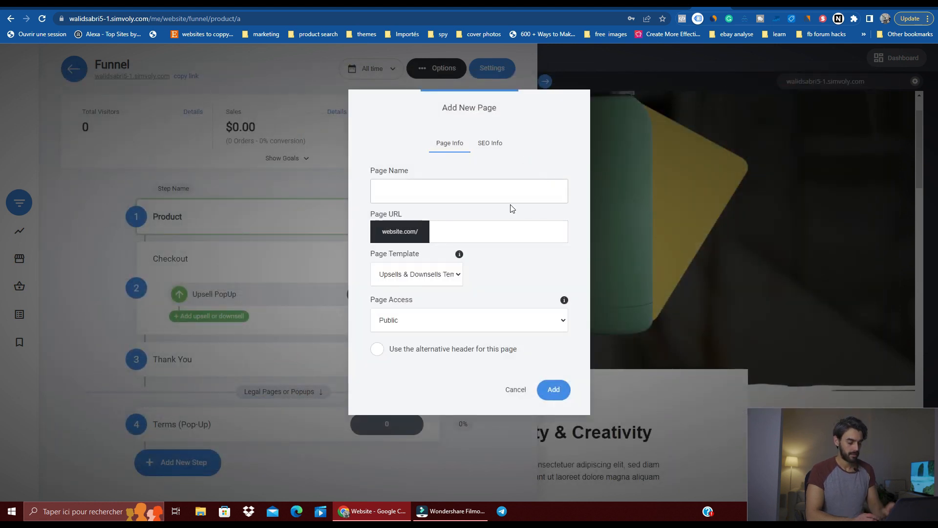
text(test)
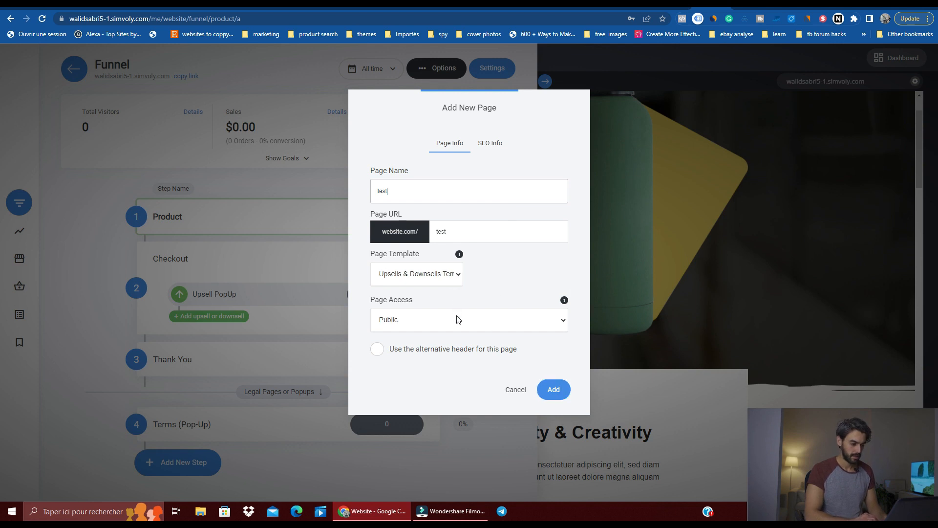
click(548, 393)
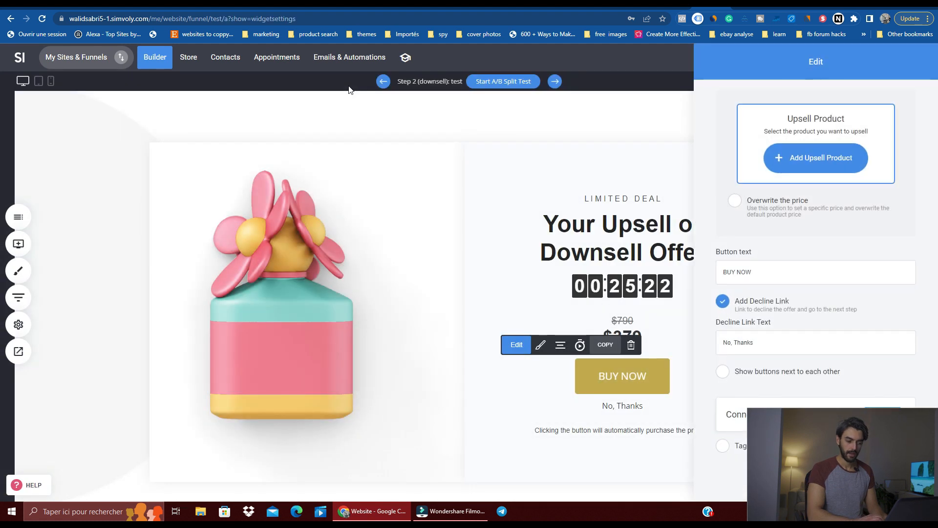
Step: Set Dummy Product 4 as the upsell product of the test page's buy button widget
click(793, 161)
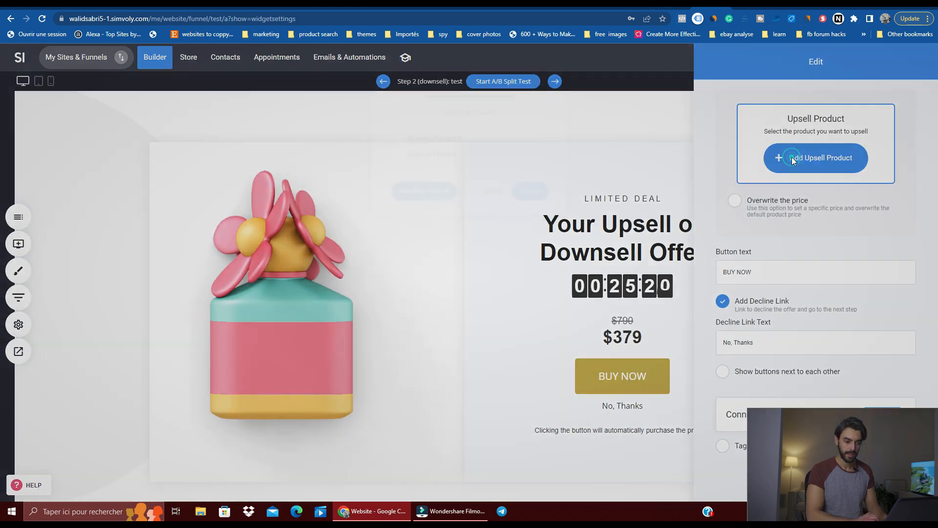
click(536, 196)
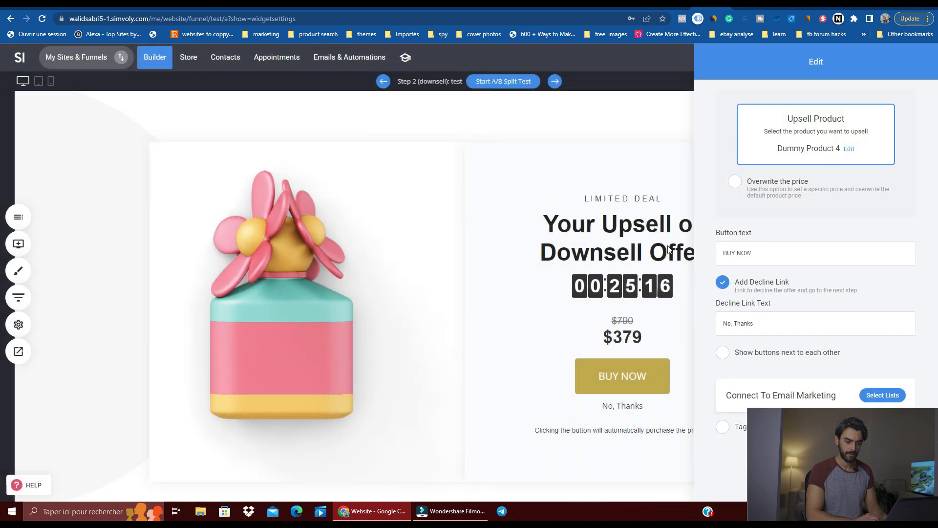
drag(873, 425, 532, 421)
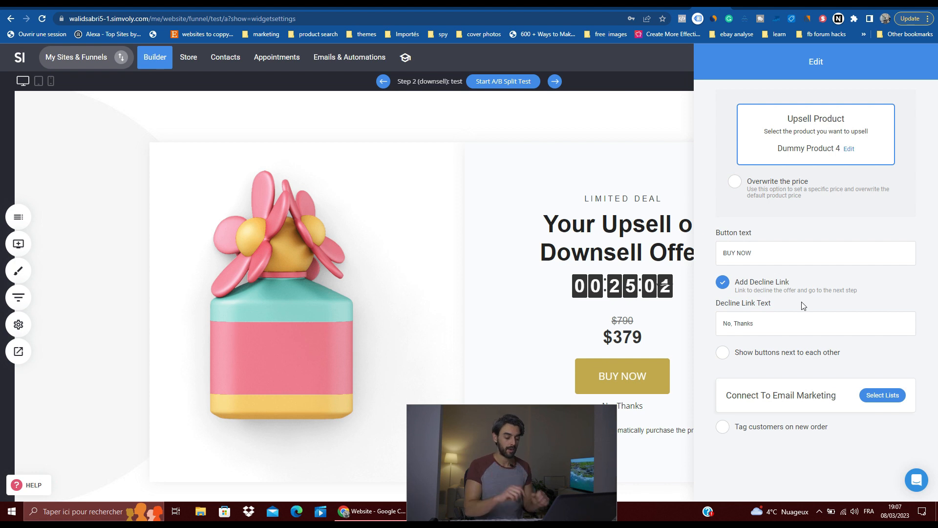
click(831, 352)
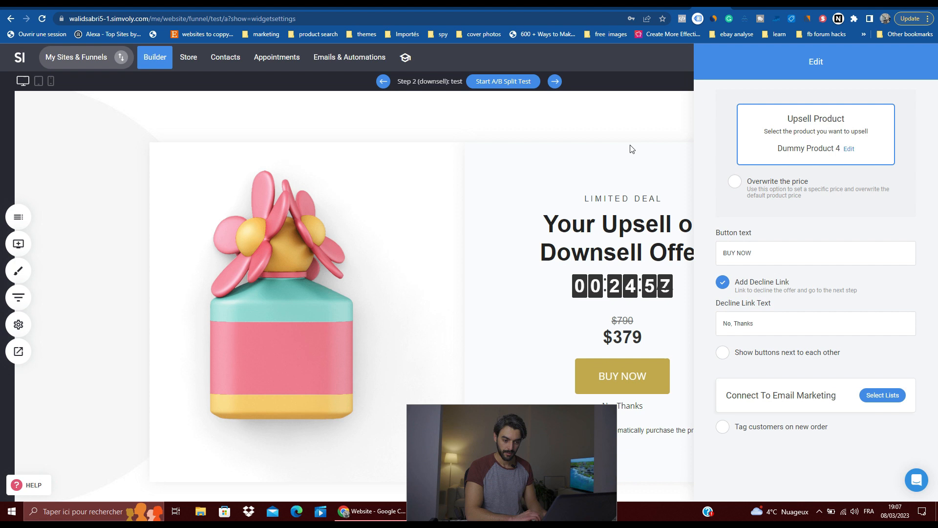
click(665, 109)
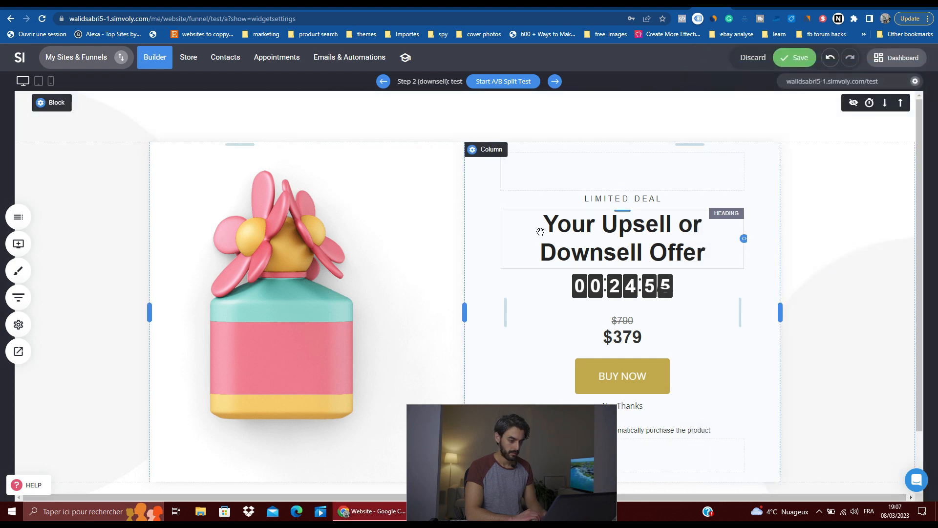
Step: Look over the test page, discard its unsaved changes, and view the preceding upsell popup before closing it
scroll(540, 224, down, 2)
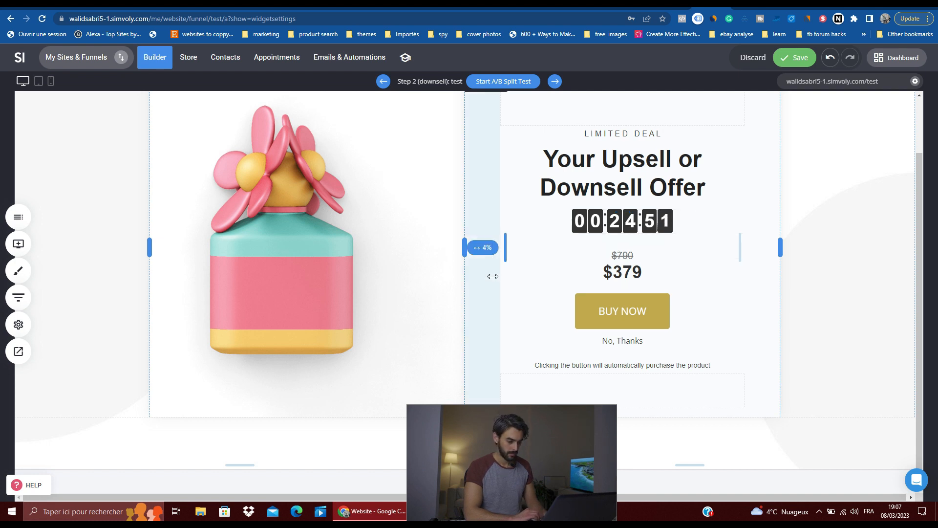
drag(509, 448, 825, 450)
scroll(372, 342, down, 1)
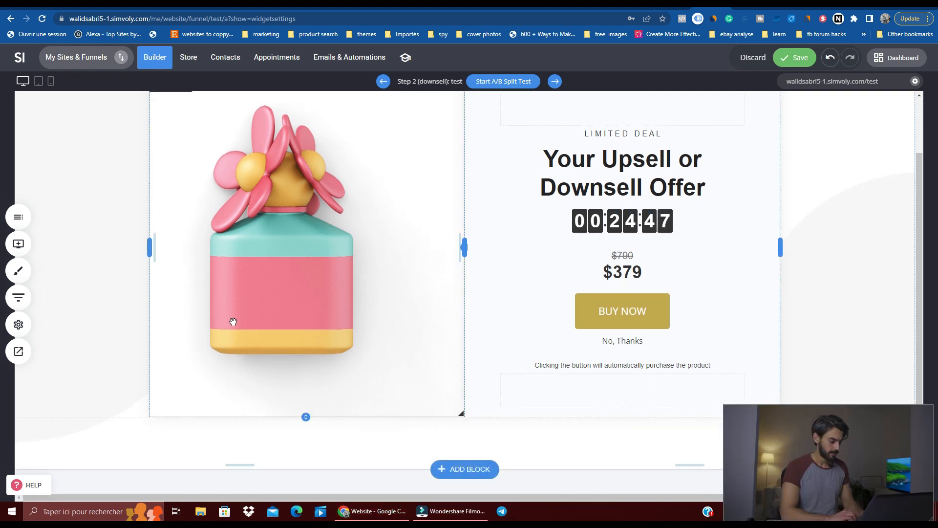
scroll(409, 321, up, 1)
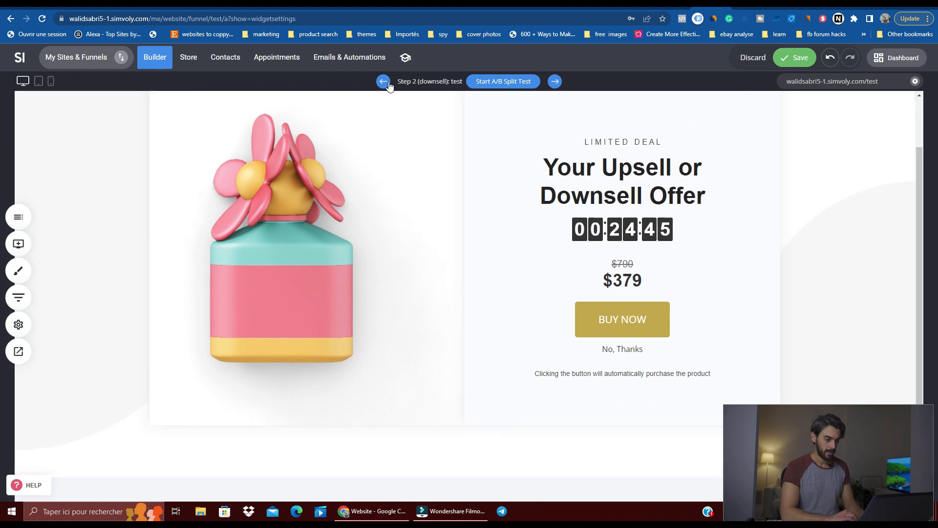
click(384, 81)
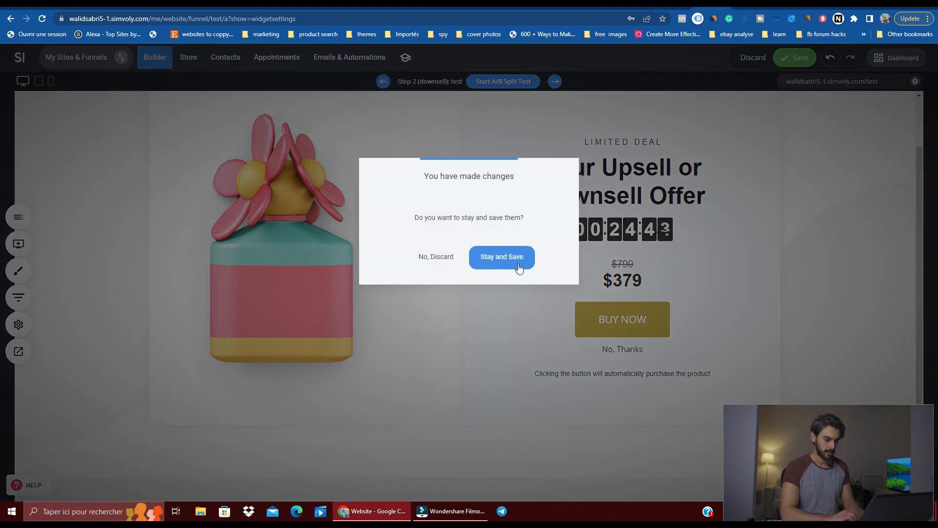
click(438, 256)
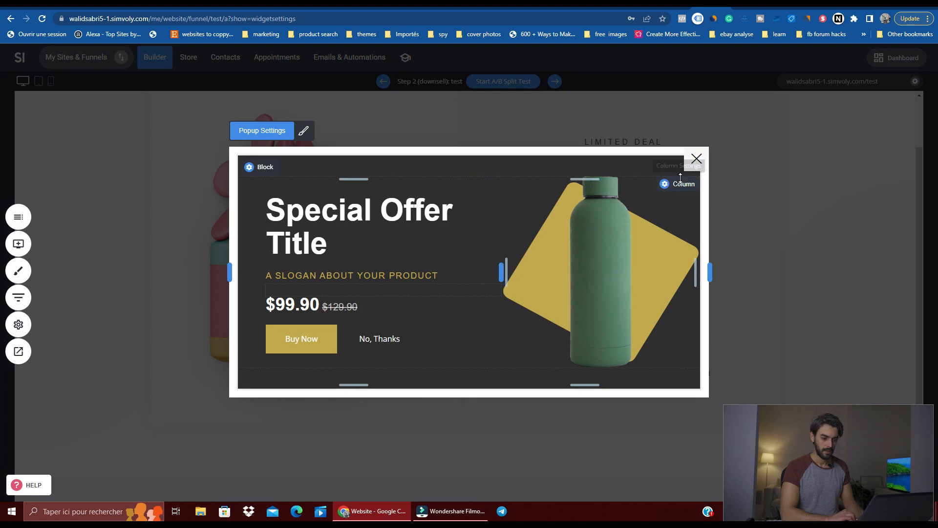
click(697, 159)
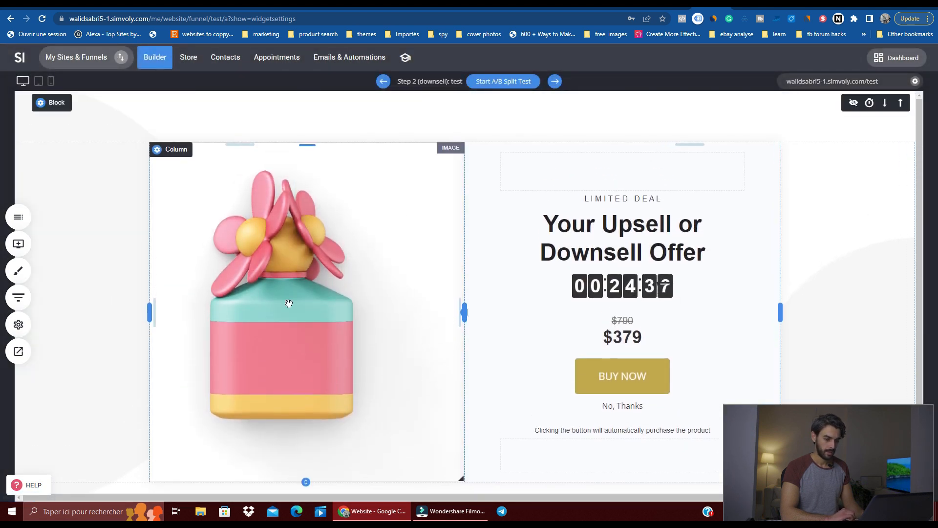
Step: Preview the test page, try its BUY NOW button and No, Thanks link, and leave the preview
click(17, 353)
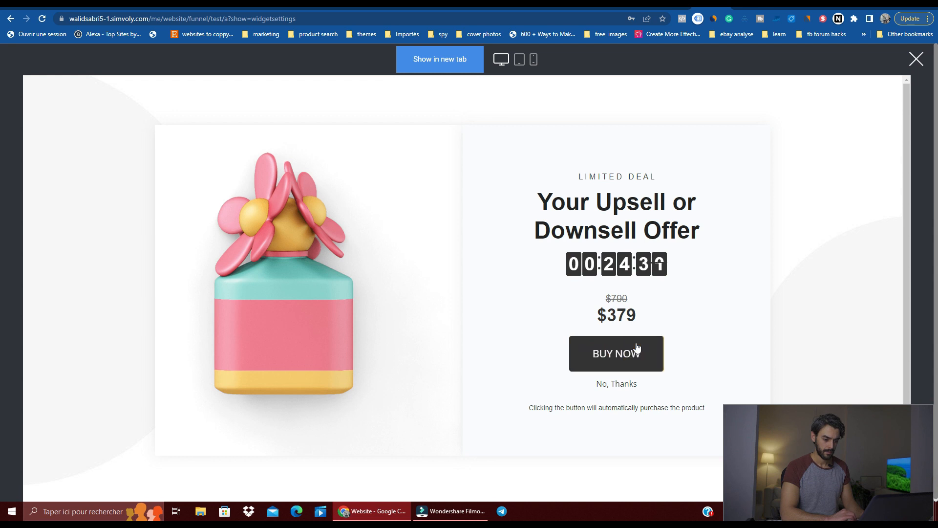
click(636, 346)
click(634, 344)
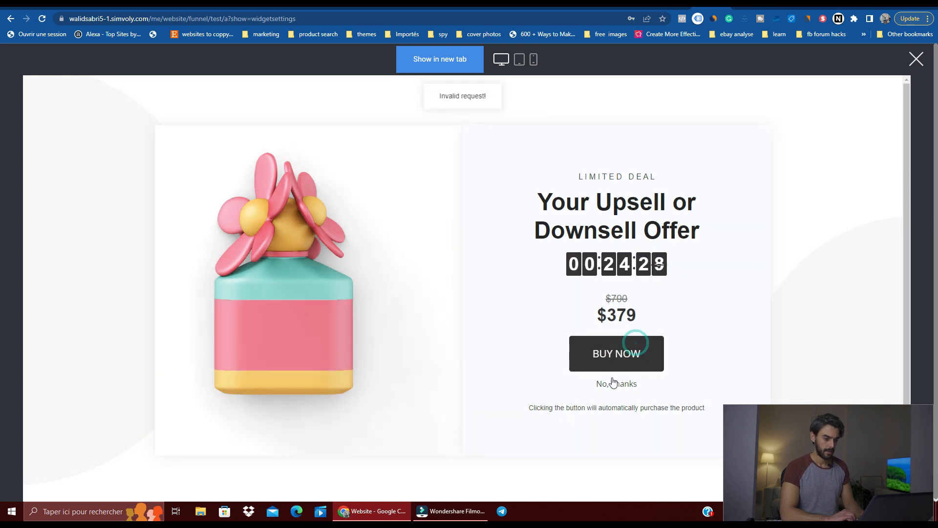
click(611, 384)
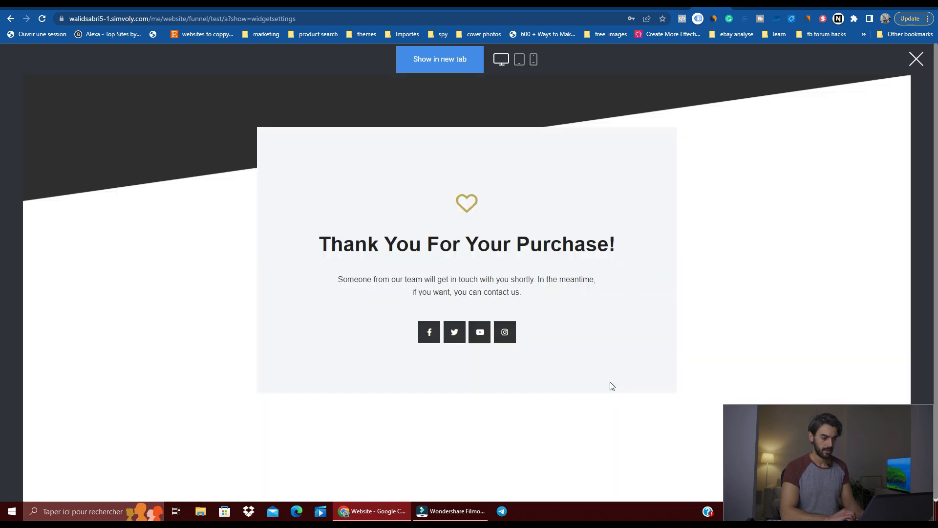
click(917, 59)
Step: Inspect the Special Offer upsell popup and its Upsell / Downsell widget without editing, and close the popup
click(384, 83)
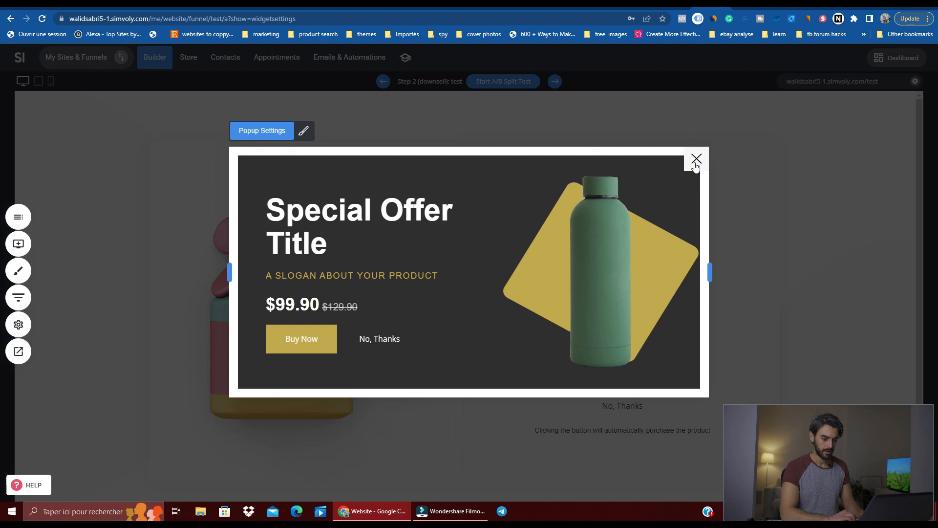
click(696, 161)
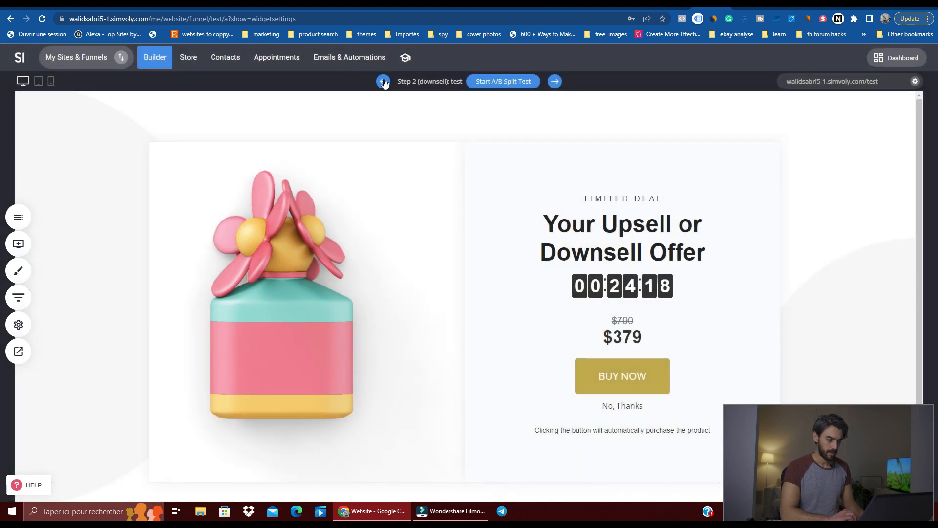
click(385, 81)
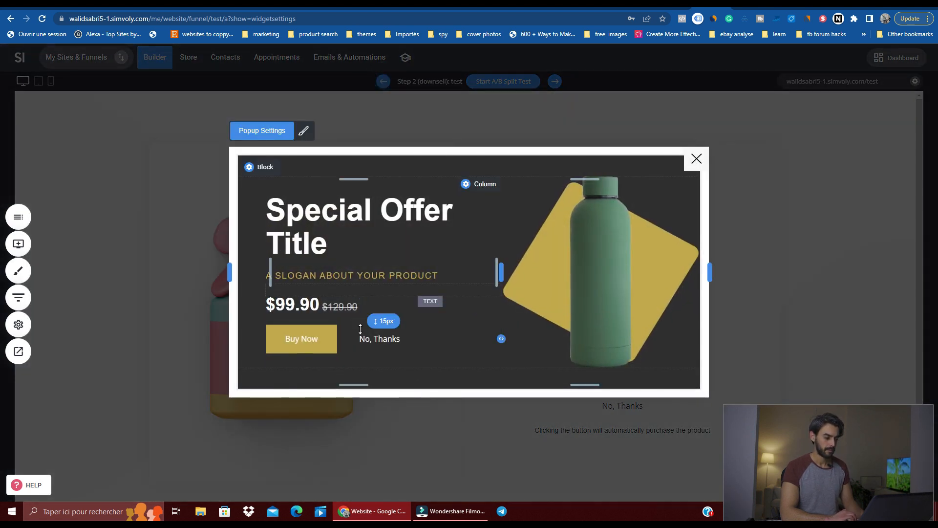
click(363, 342)
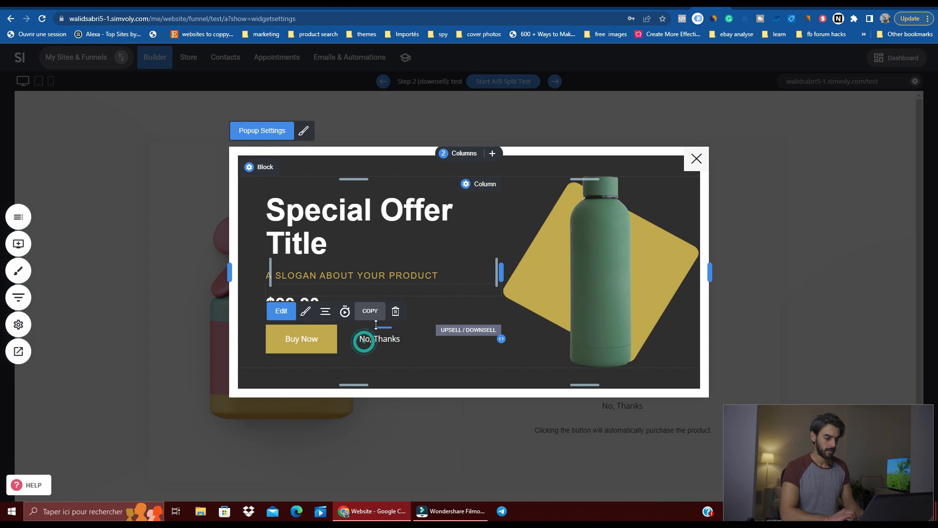
click(697, 158)
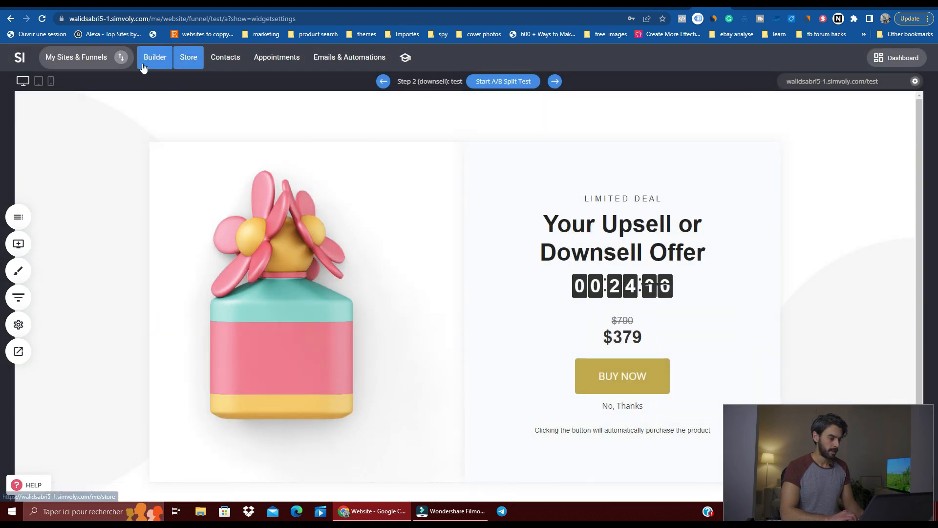
Step: Delete the Upsell PopUp from the funnel's Checkout step and return to the page editor
click(18, 297)
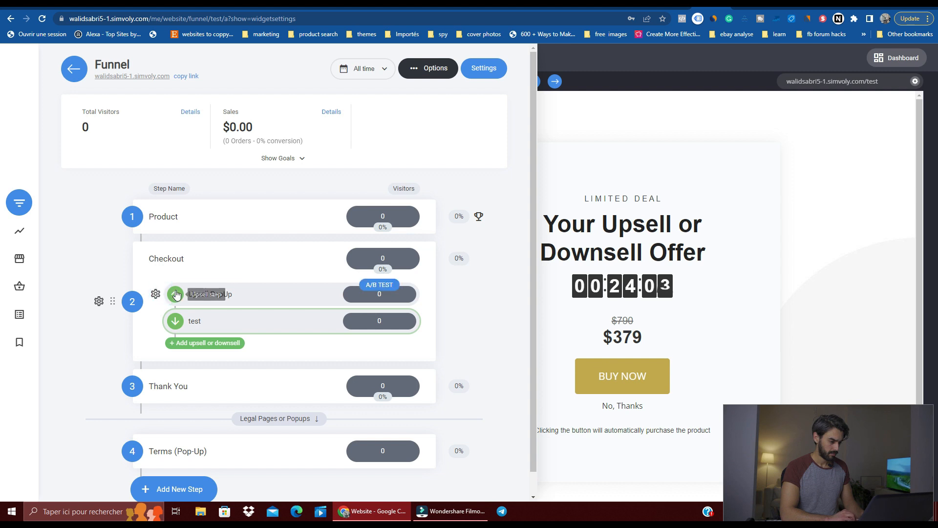
click(156, 294)
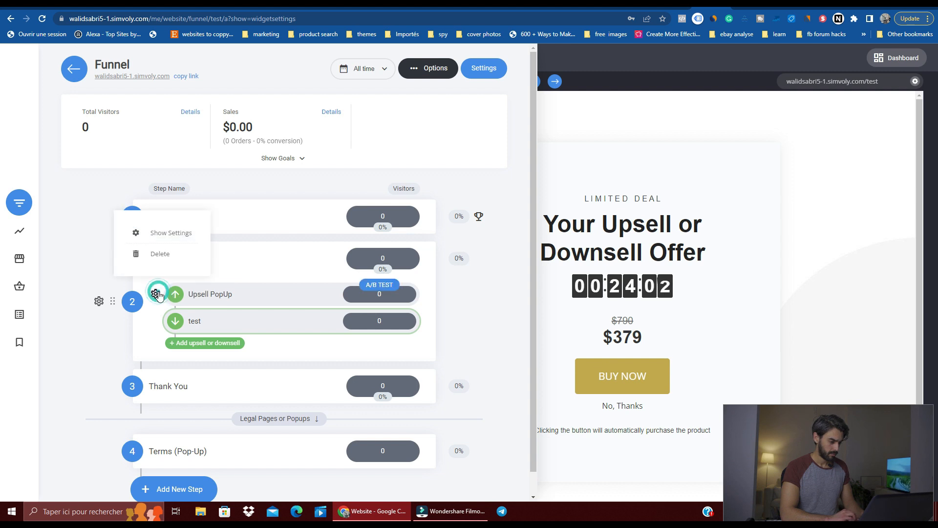
click(165, 256)
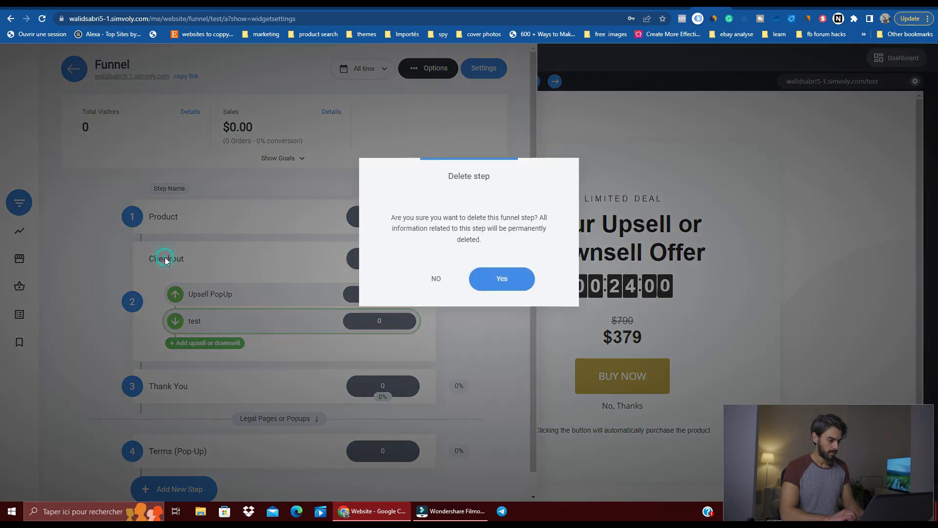
click(518, 282)
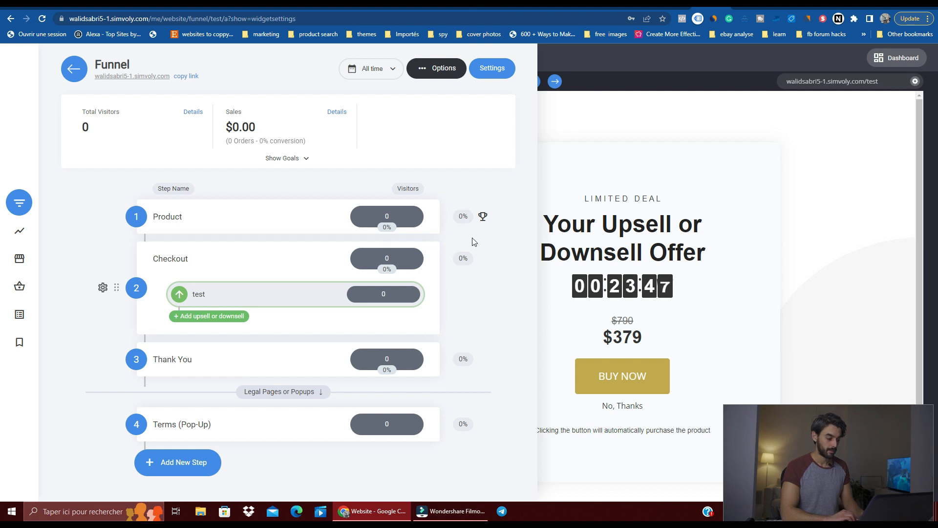
click(655, 145)
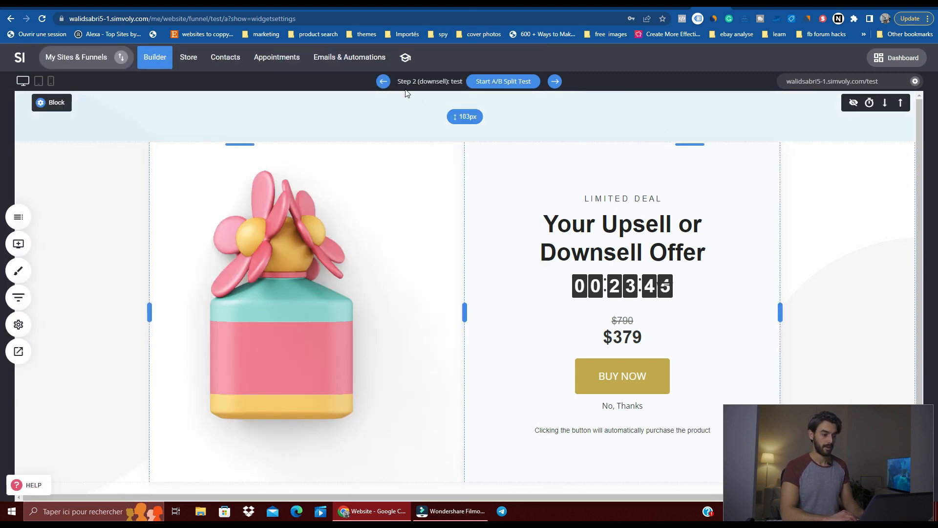
Step: Go back to the funnel's Product page, preview it and follow Order Yours Today to the checkout
click(383, 83)
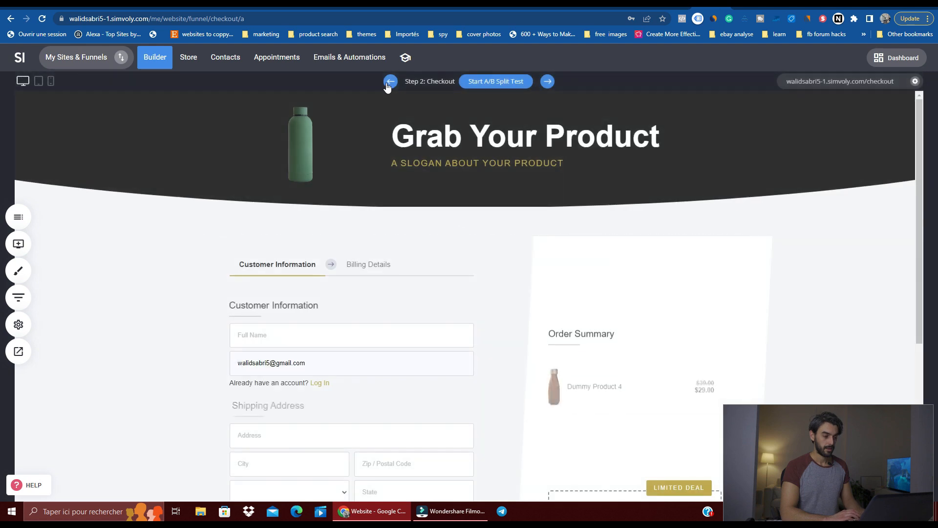
click(386, 83)
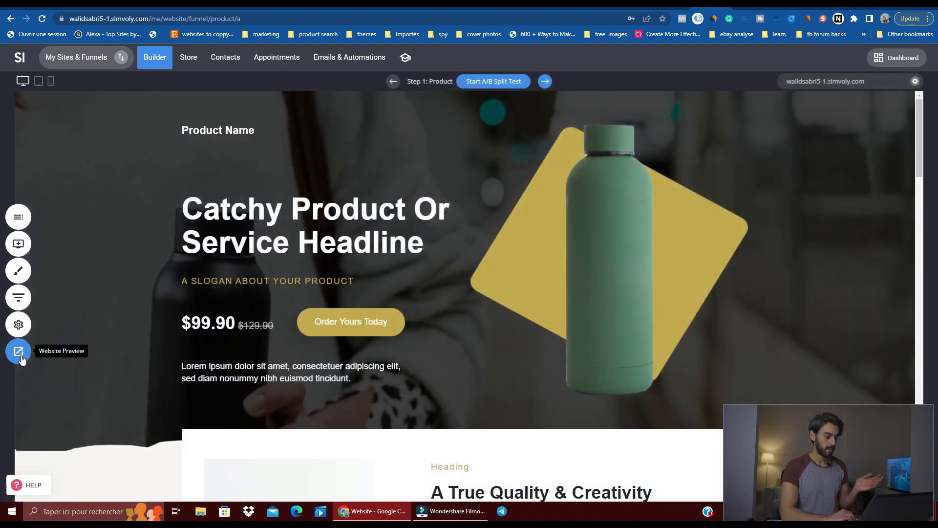
click(21, 354)
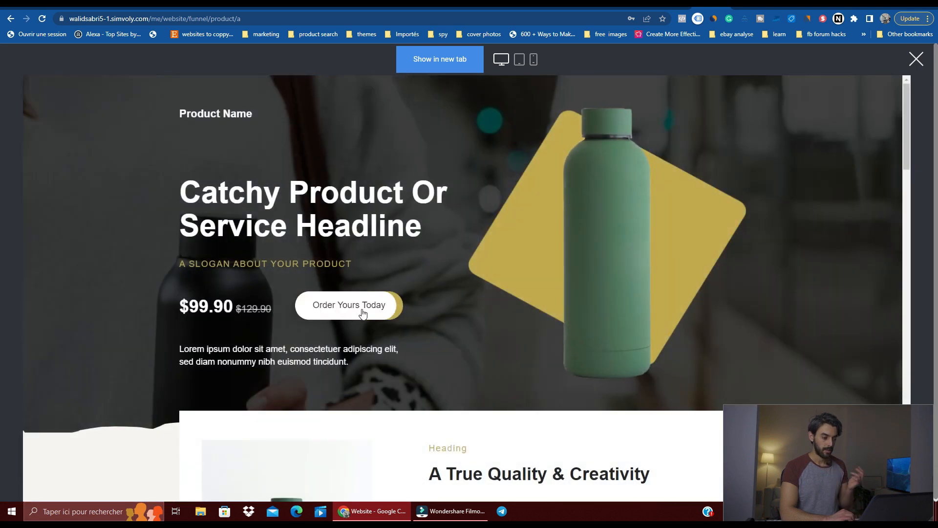
click(362, 311)
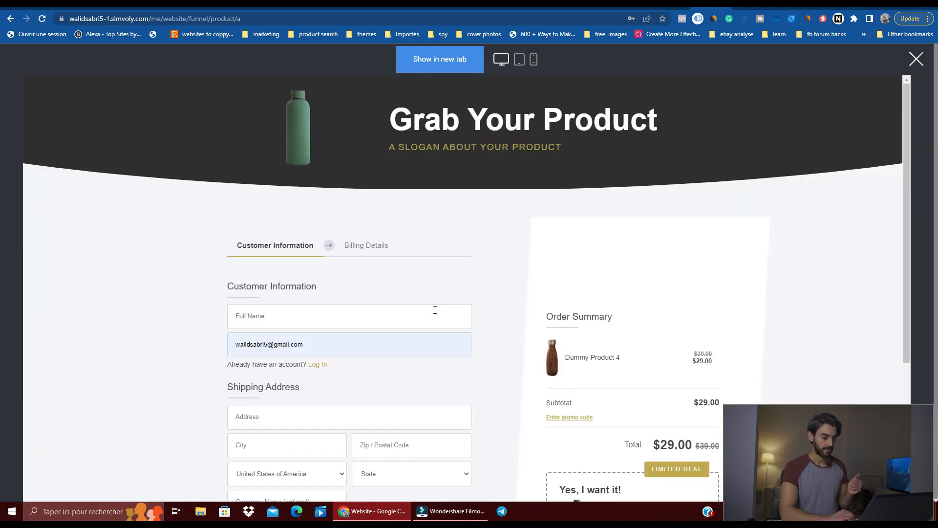
Step: Fill in the checkout's customer name, shipping address and city in the preview, and continue to the billing details
scroll(435, 310, down, 2)
scroll(354, 293, down, 2)
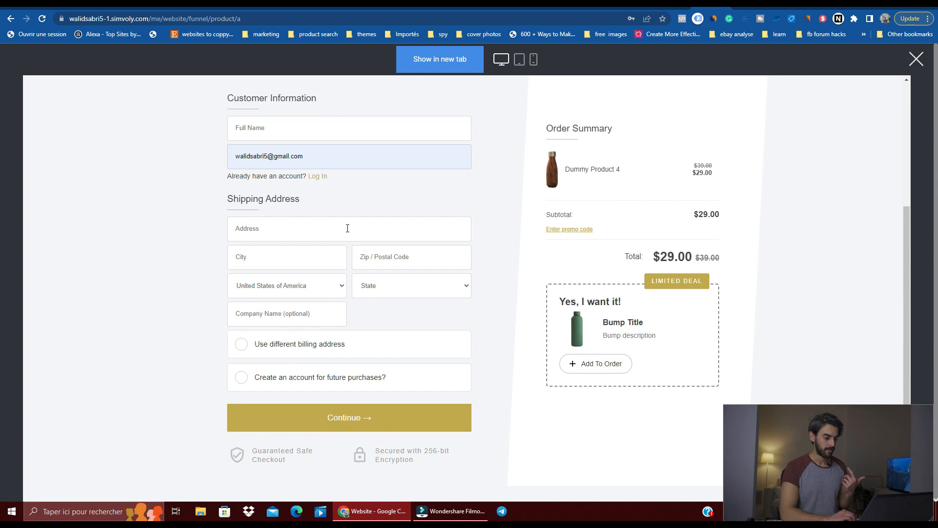
click(348, 229)
click(338, 259)
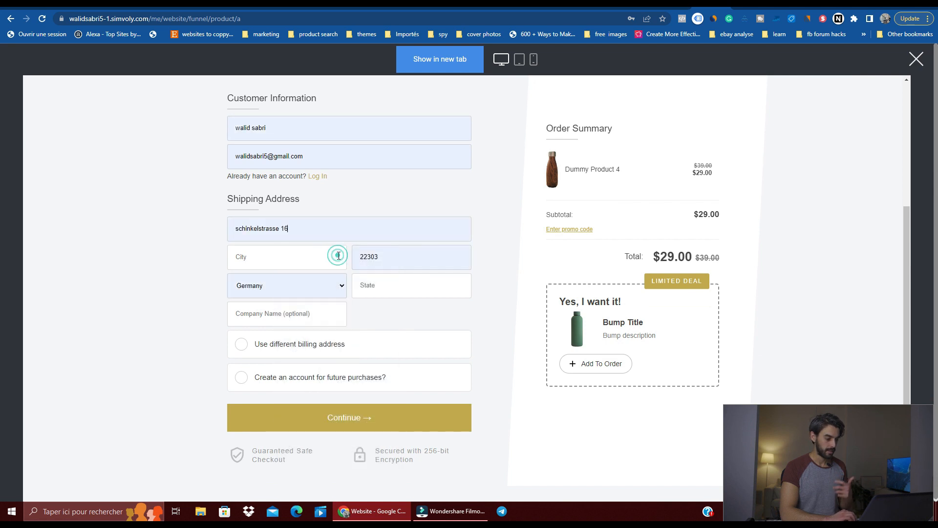
click(356, 425)
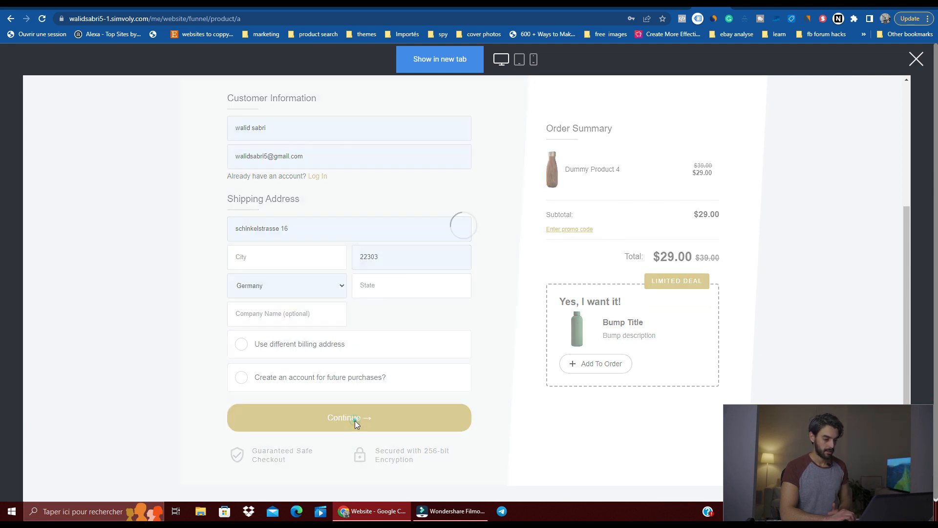
click(298, 255)
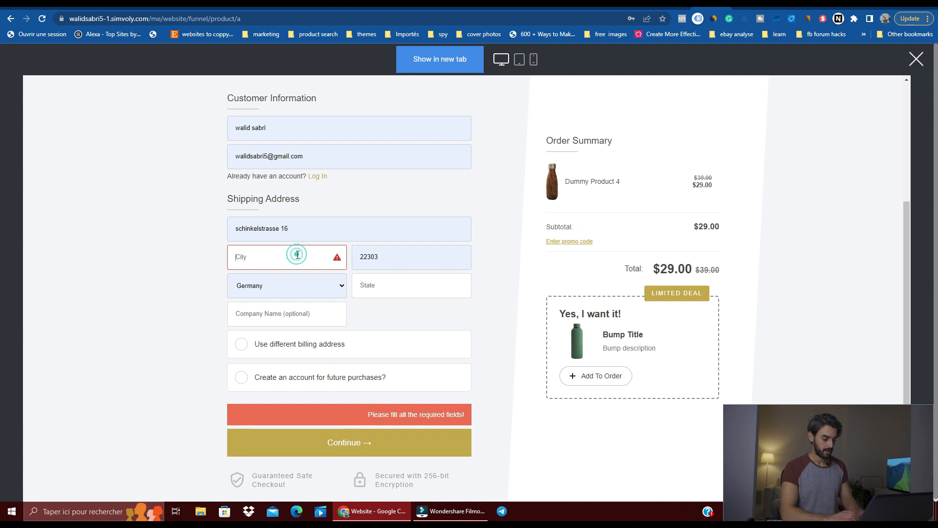
text(qgqdir)
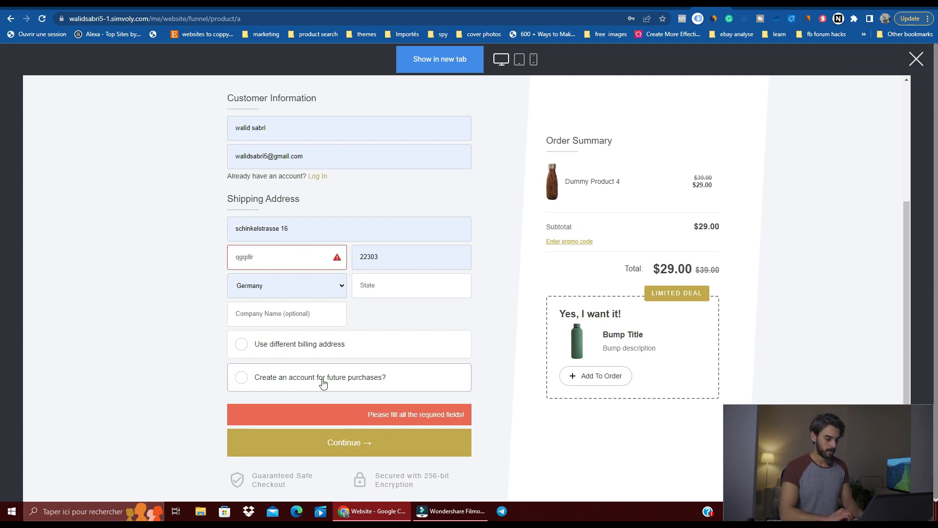
click(316, 436)
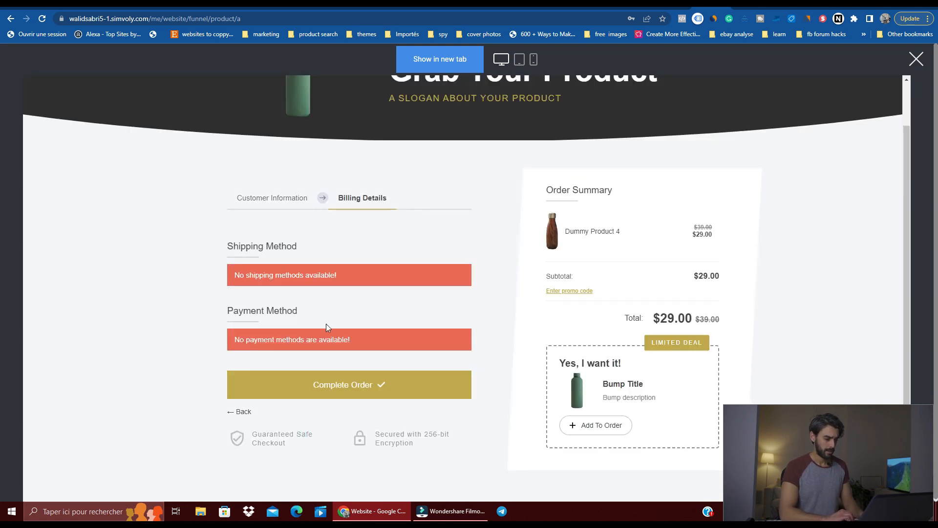
Step: Try to complete the previewed order from the billing details and close the preview
click(344, 386)
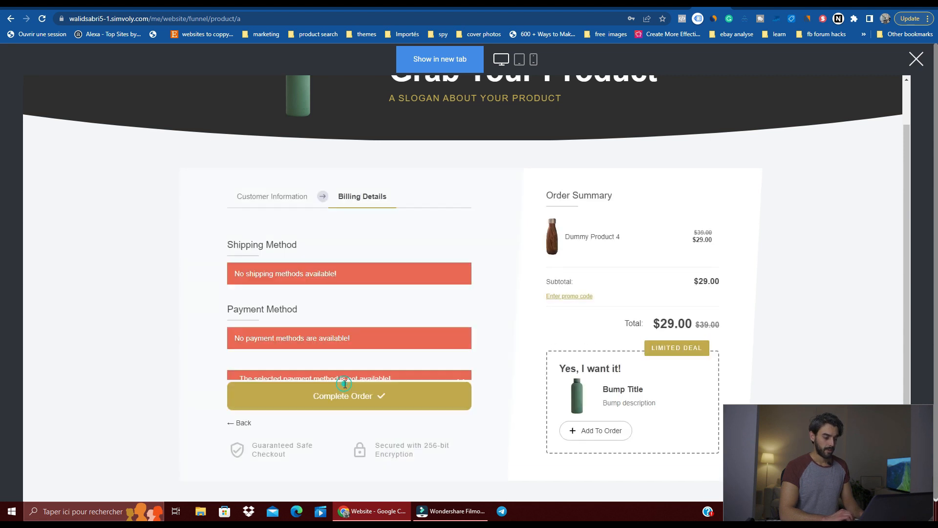
scroll(381, 337, down, 1)
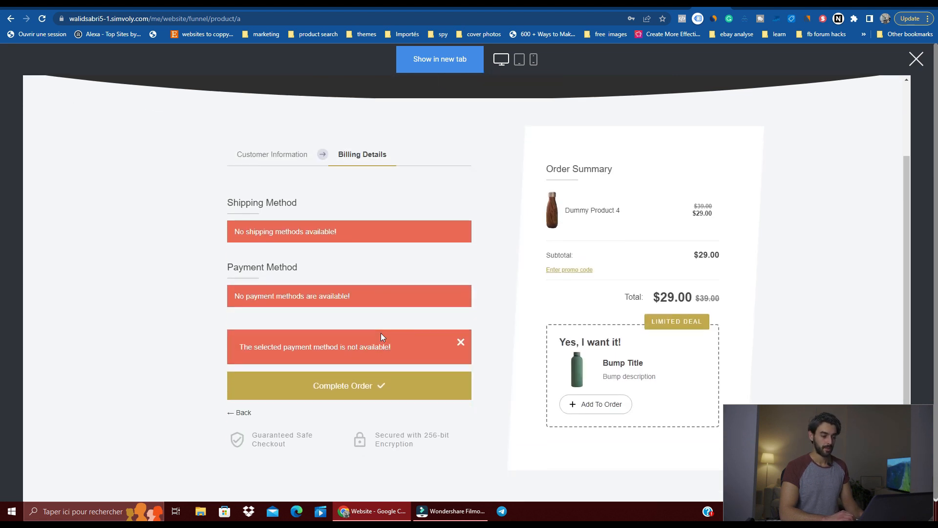
click(916, 59)
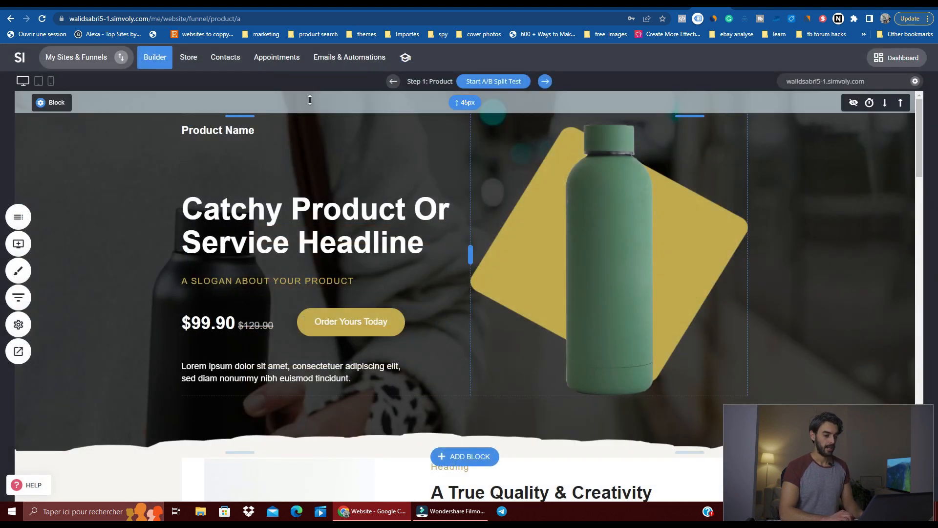
Step: Go through the funnel's Checkout and test upsell steps to the Thank You step, selecting the upsell widget without editing it
click(546, 82)
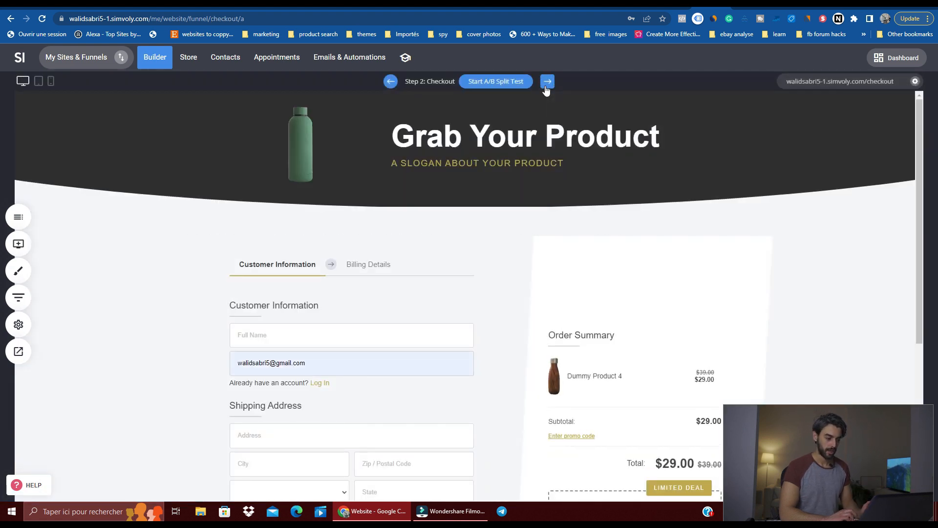
click(546, 83)
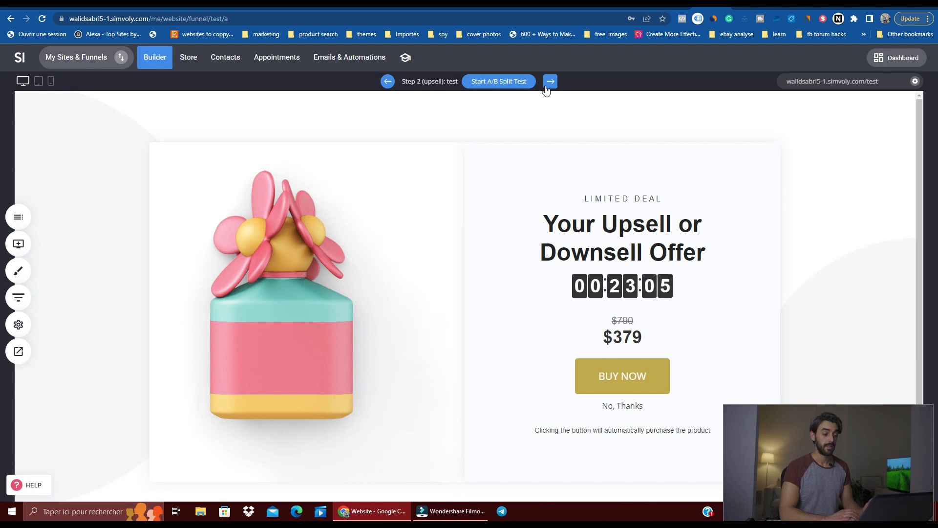
click(635, 402)
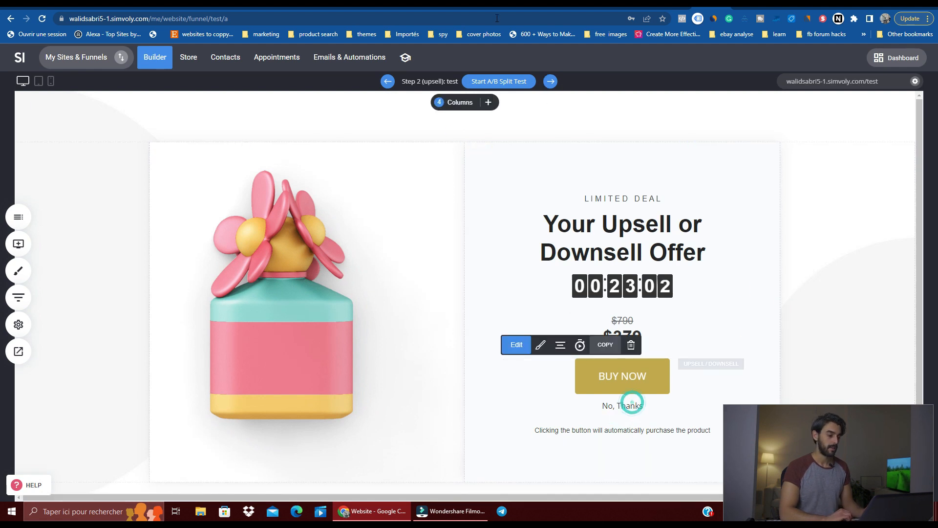
click(550, 81)
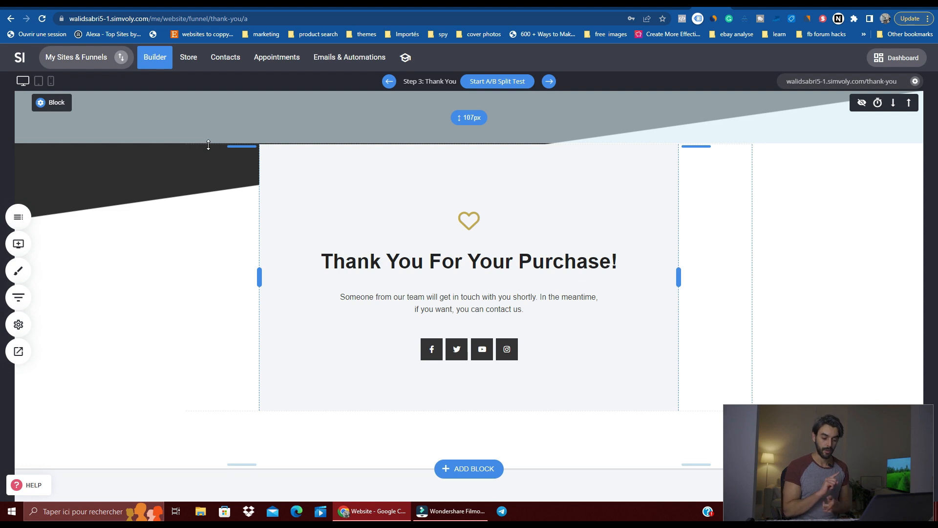
Step: Inspect the custom head markup editor in the funnel settings and close it without adding code
click(18, 324)
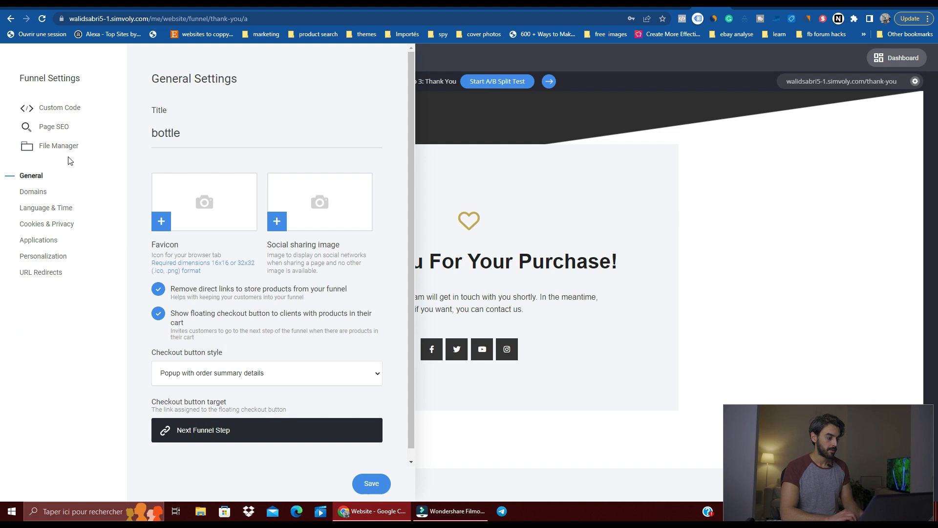
click(74, 113)
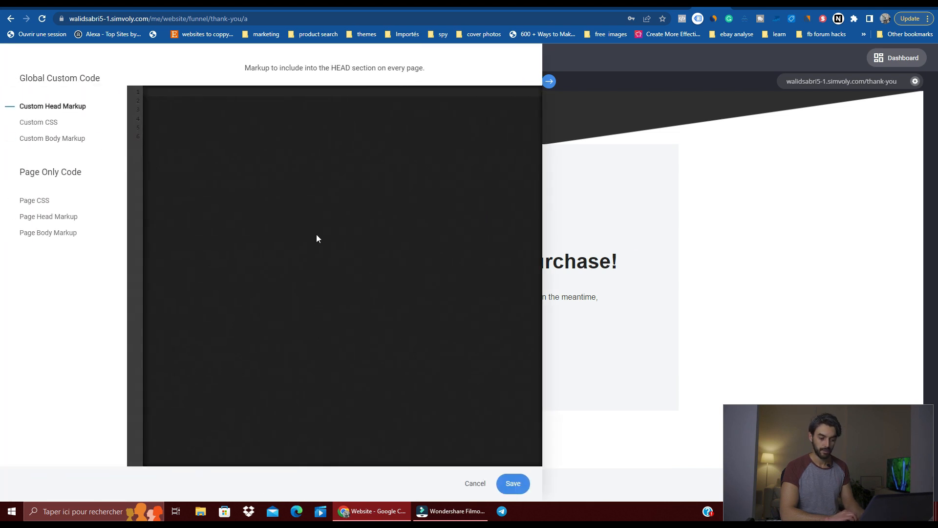
click(617, 224)
Step: Check the funnel's Domains settings and the Thank You page's SEO info, leaving both without changes
click(16, 322)
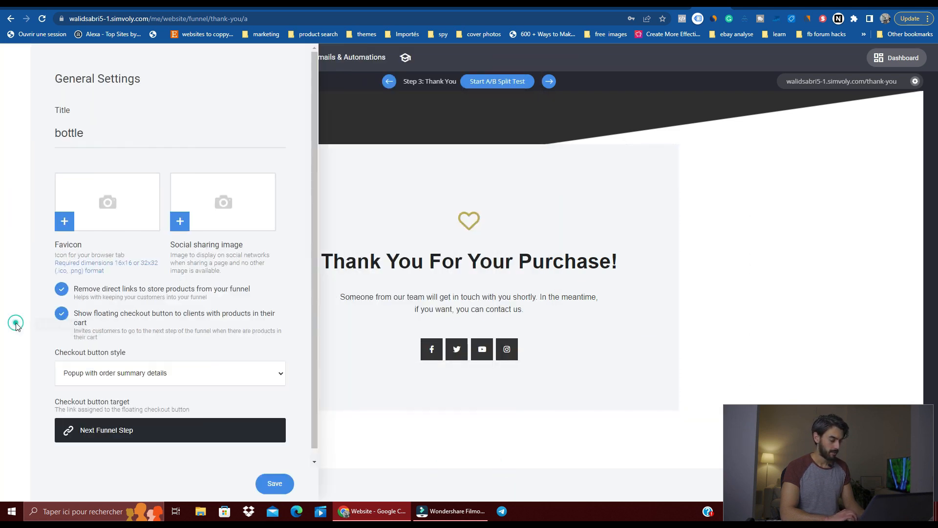
click(43, 193)
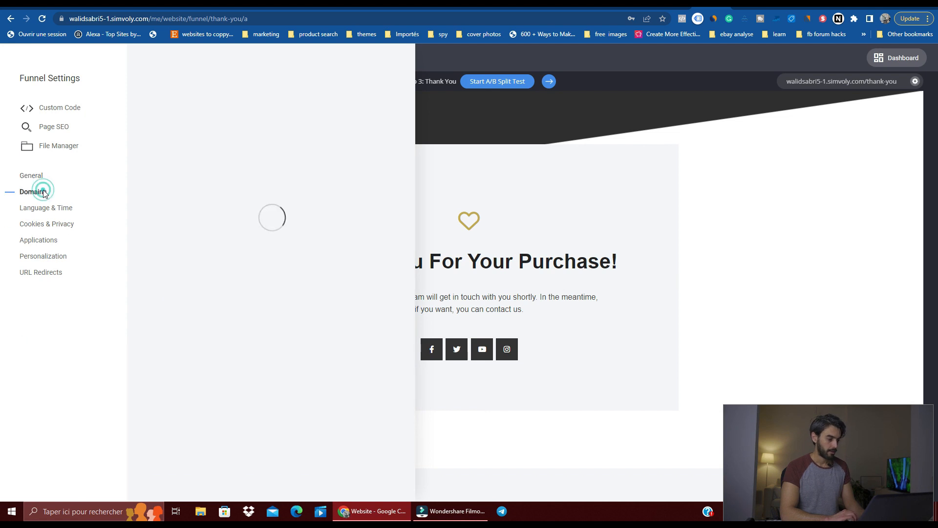
click(60, 136)
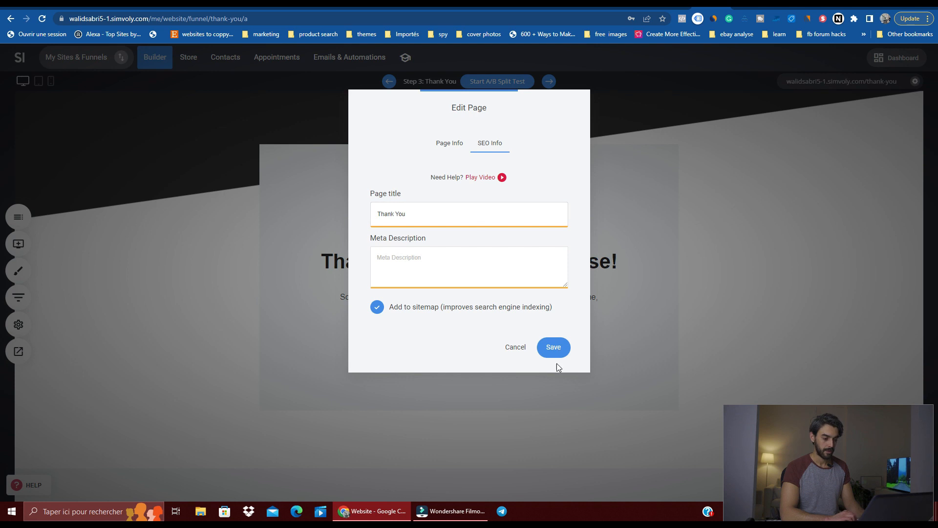
click(516, 348)
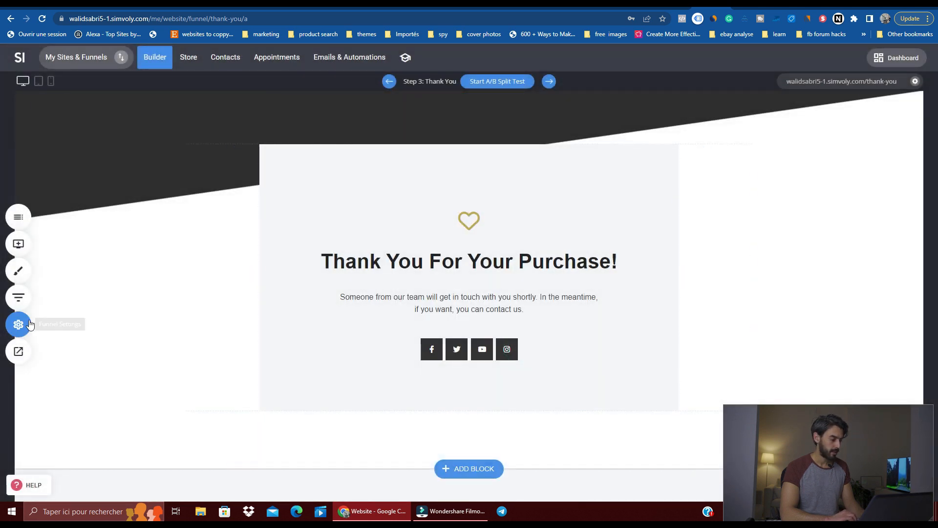
Step: View all images in the funnel's File Manager and close it
click(18, 324)
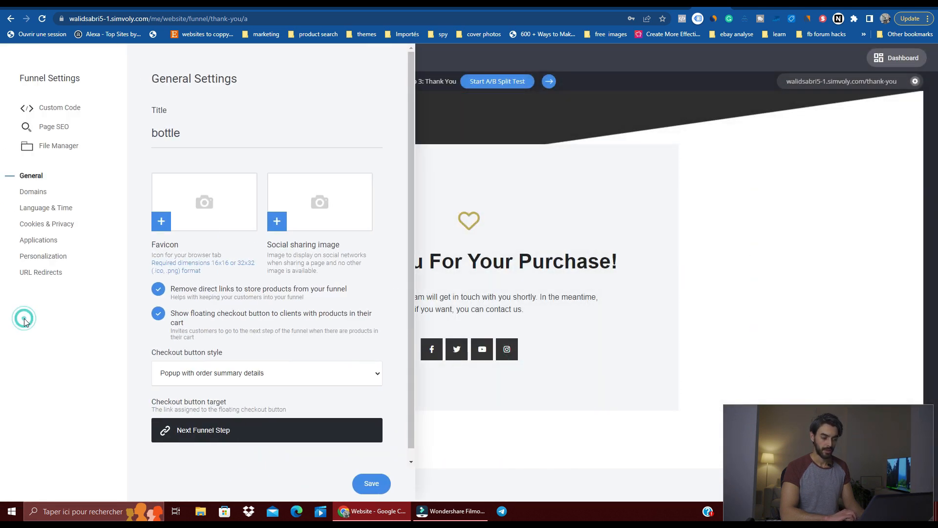
click(57, 145)
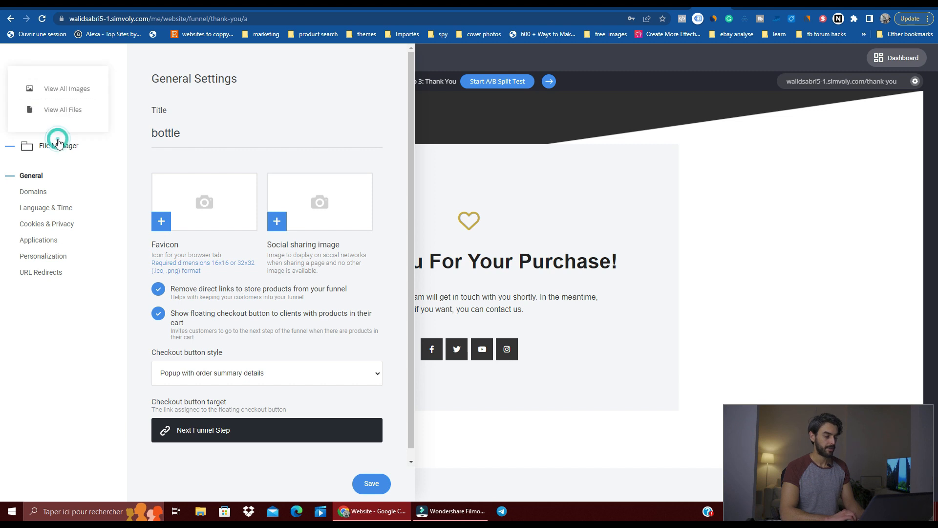
click(78, 97)
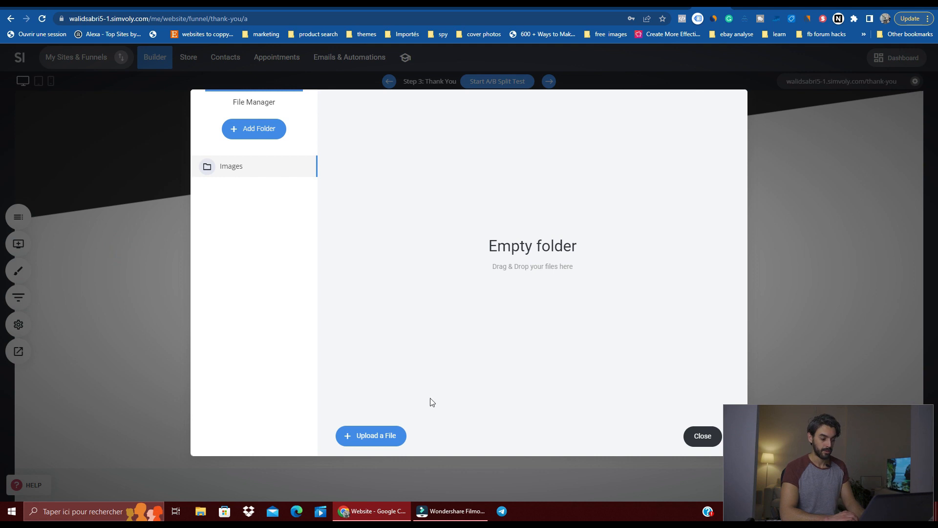
click(693, 434)
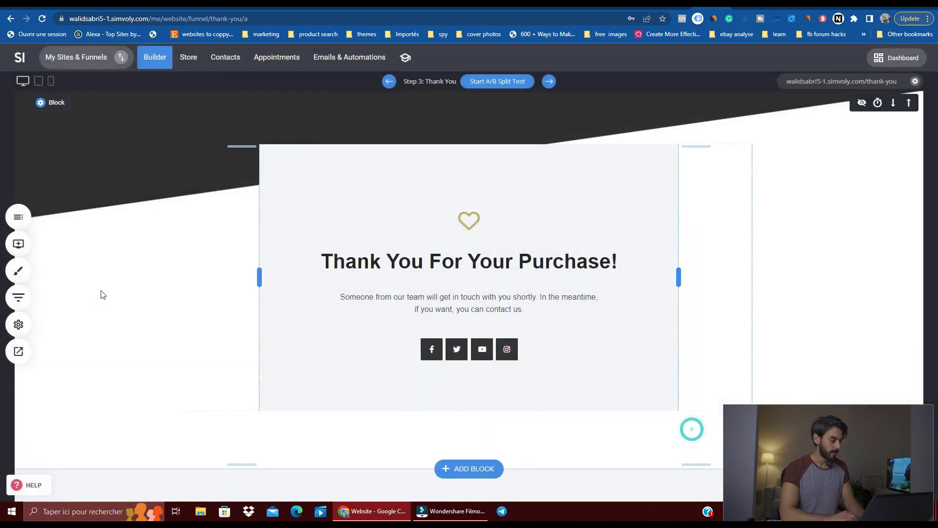
Step: Reopen the funnel settings and review the Domains and Language & Time sections
click(19, 324)
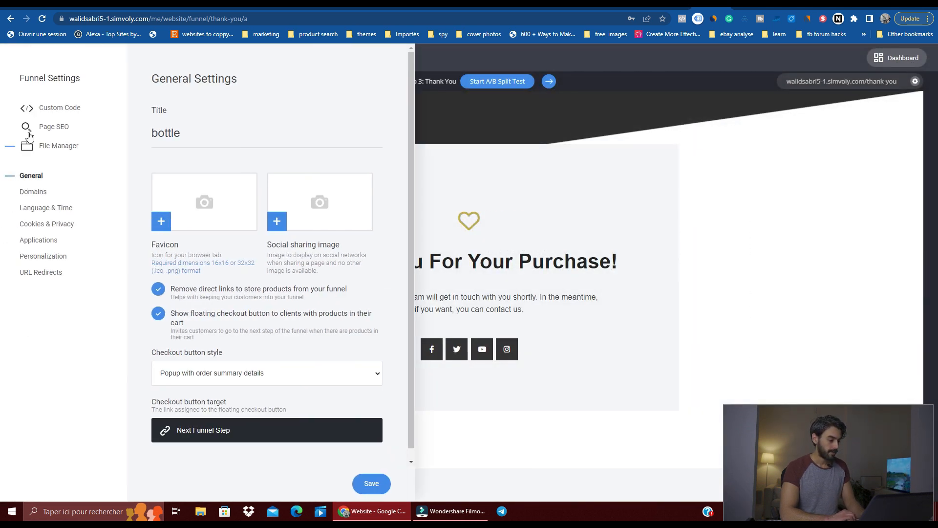
click(39, 187)
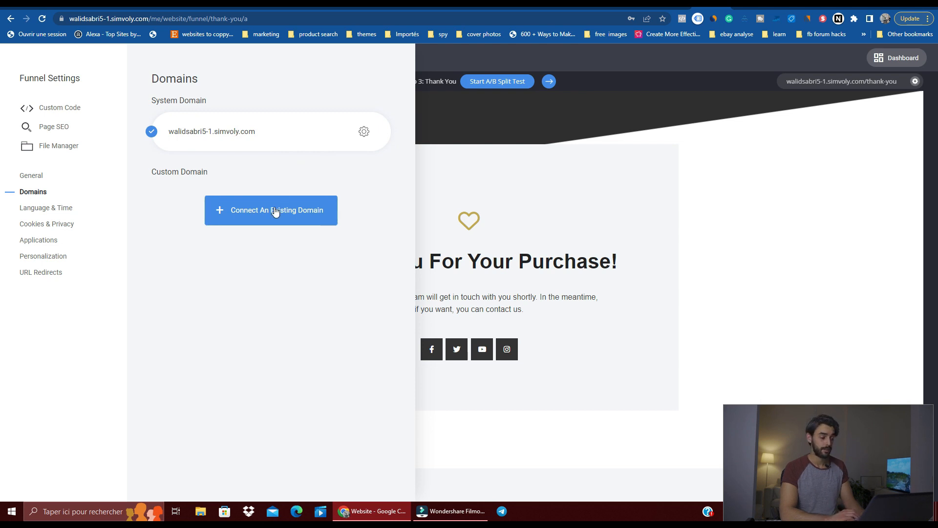
click(79, 210)
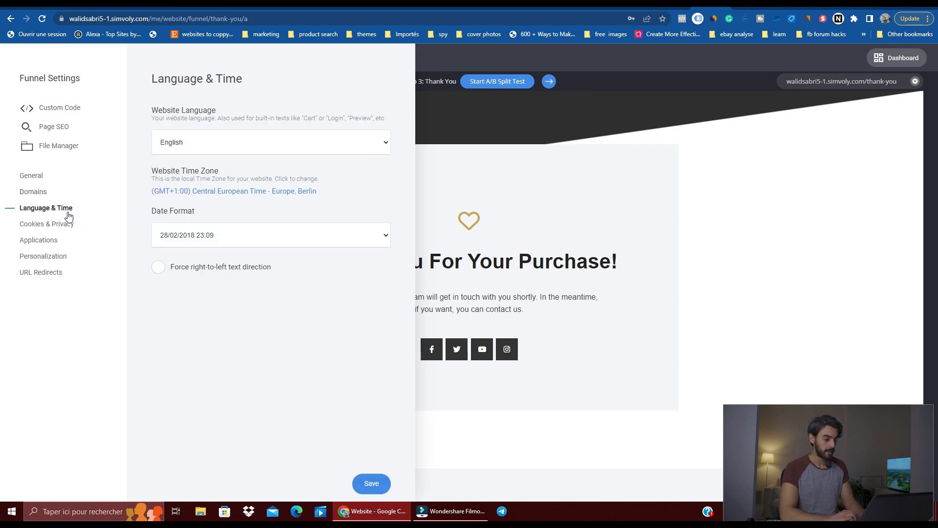
Step: Inspect the cookie disclaimer options under Cookies & Privacy, switch the disclaimer back off, discard the changes and open the Applications settings
click(59, 224)
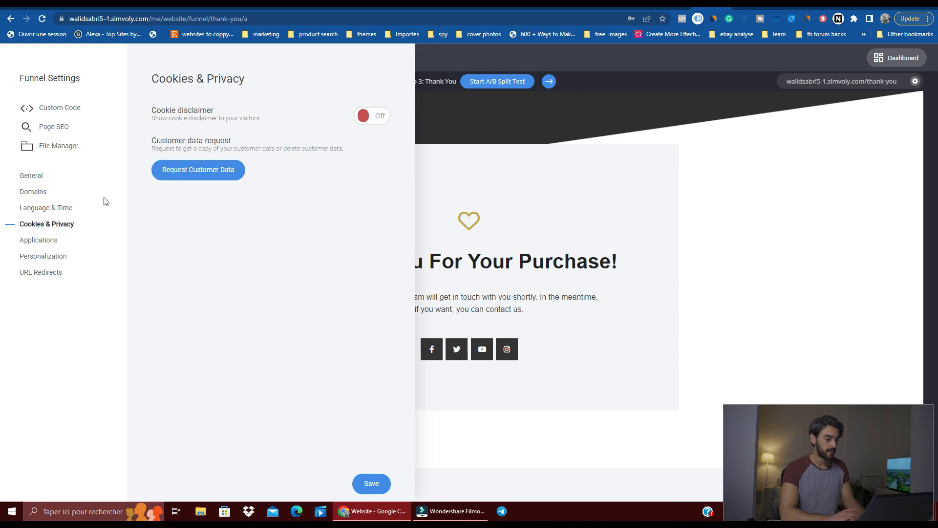
click(379, 117)
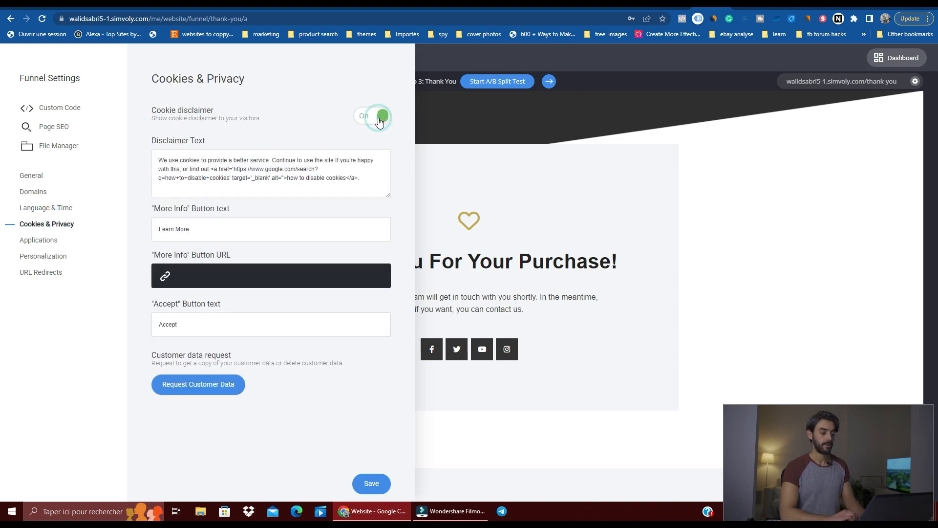
click(380, 120)
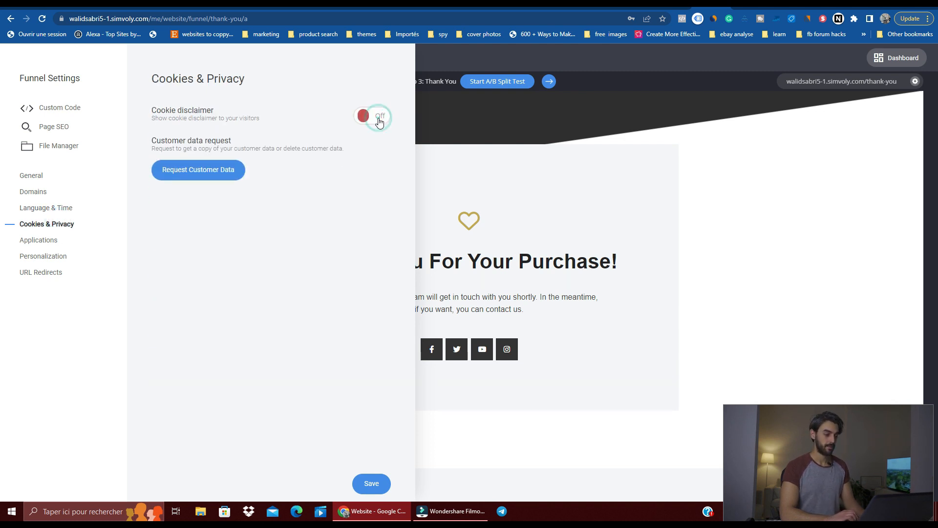
click(34, 240)
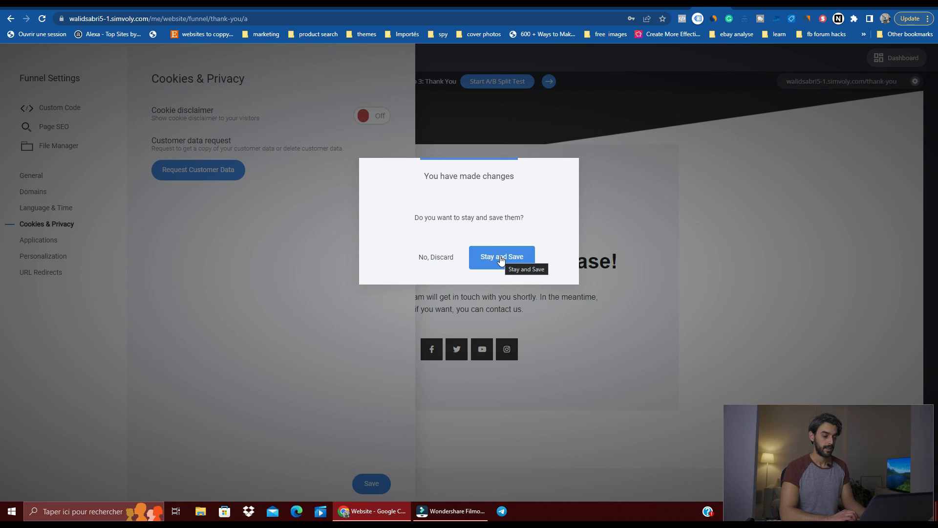
click(446, 259)
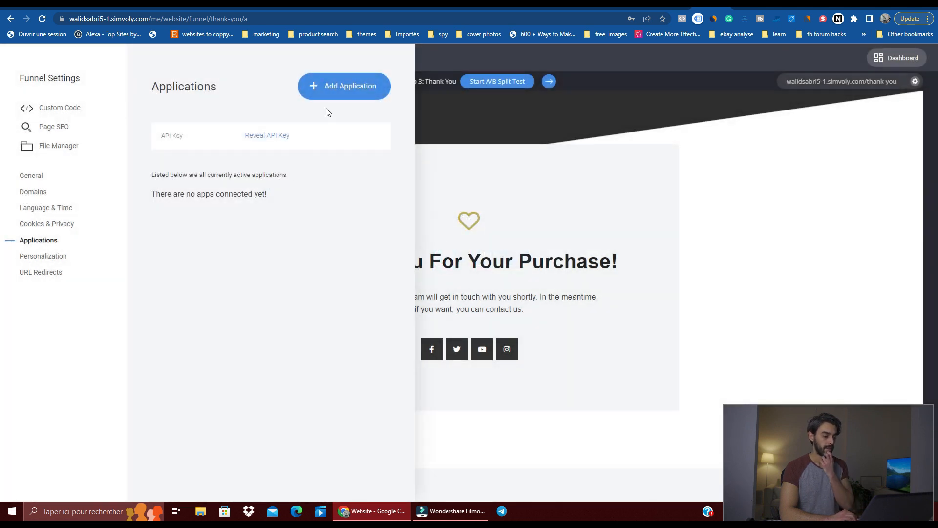
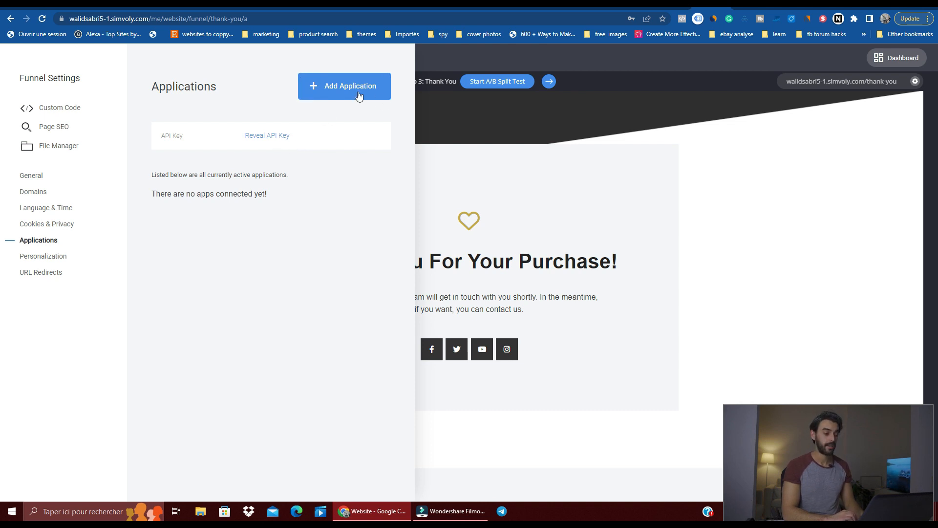
Step: Look through the apps that can be added to the funnel and close the list without connecting any
click(345, 88)
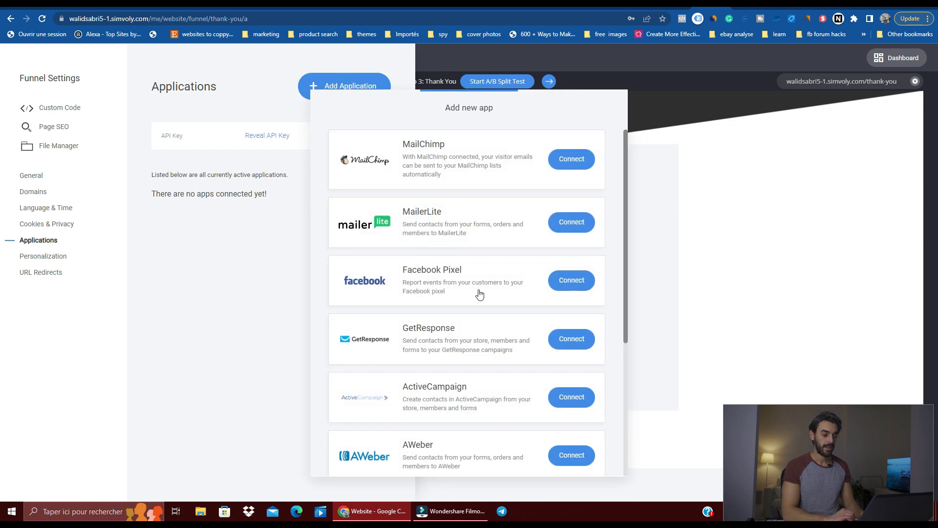
scroll(479, 293, down, 2)
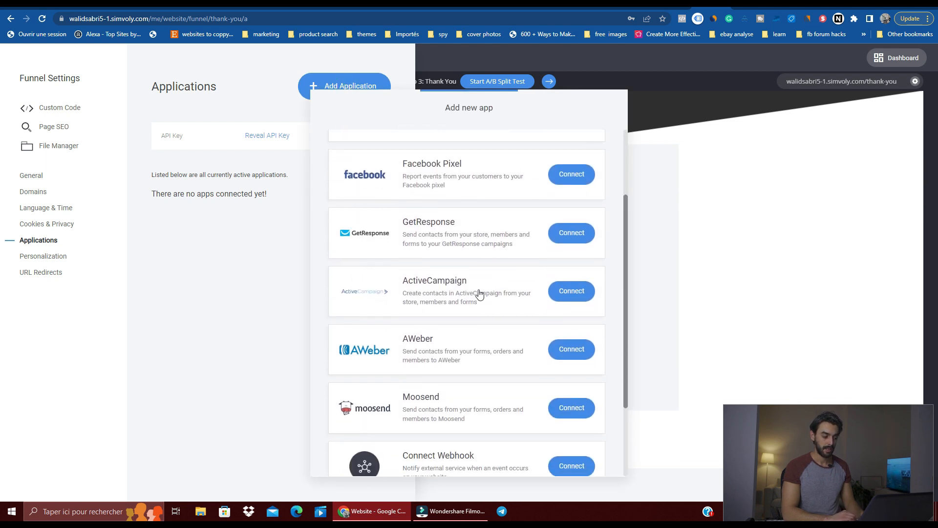
scroll(479, 293, down, 2)
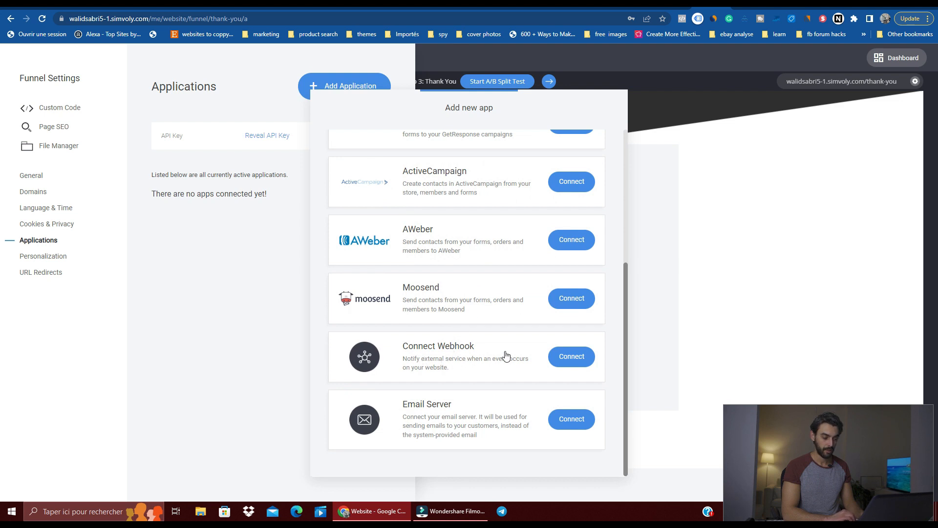
click(260, 350)
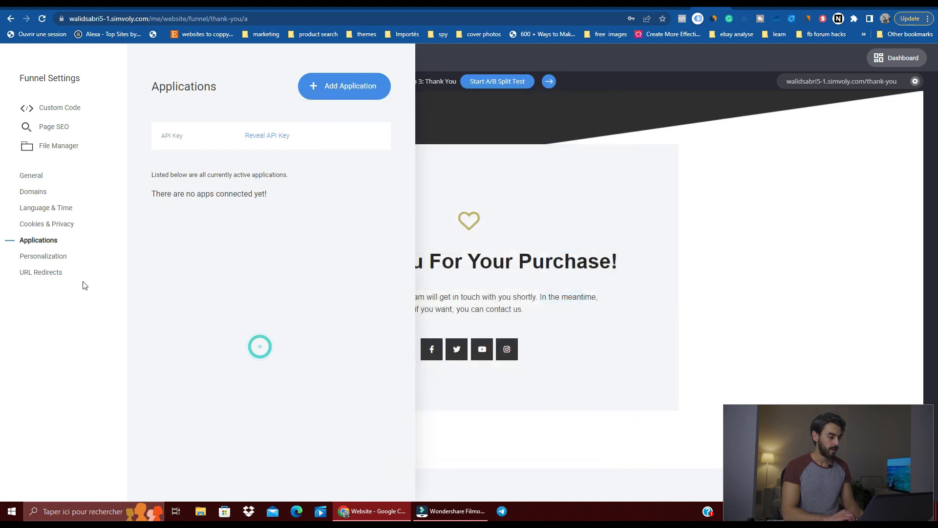
Step: Review the Personalization tags and the new URL redirect rule options, cancel the rule and close the funnel settings
click(41, 258)
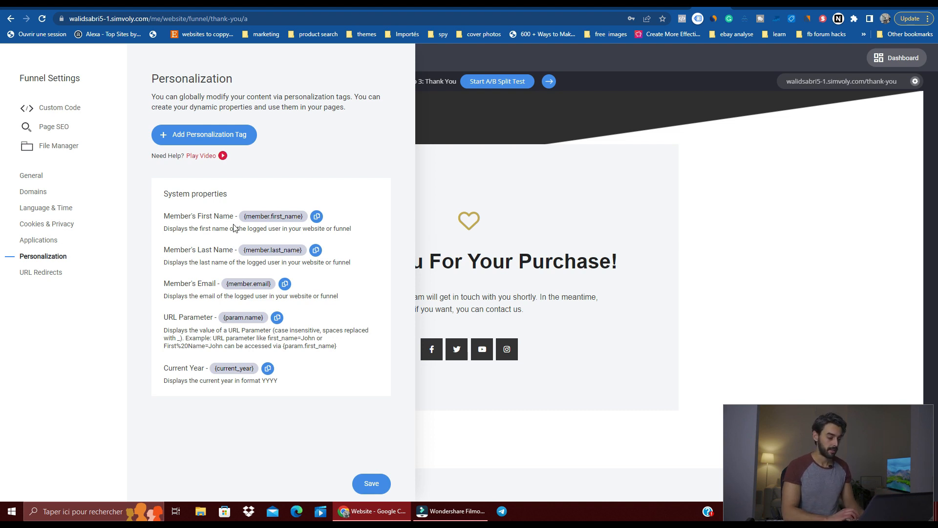
click(48, 278)
click(341, 93)
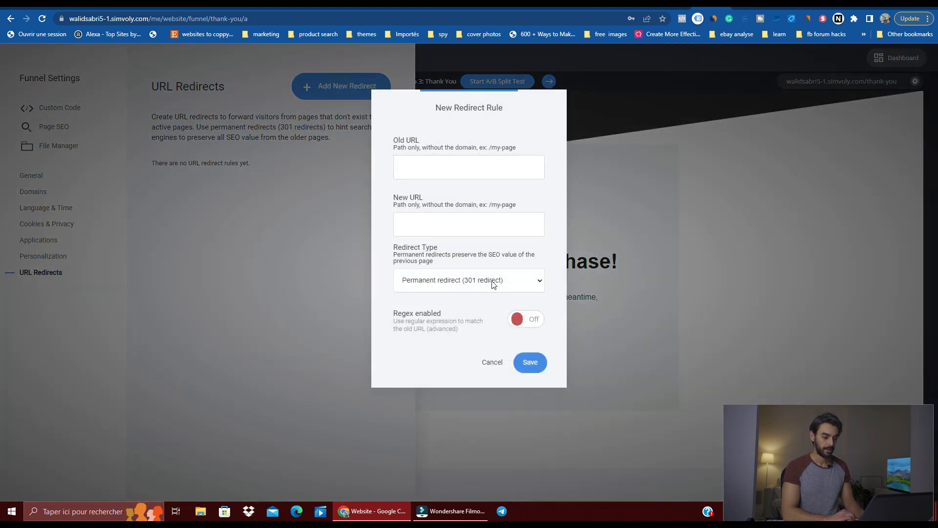
click(502, 364)
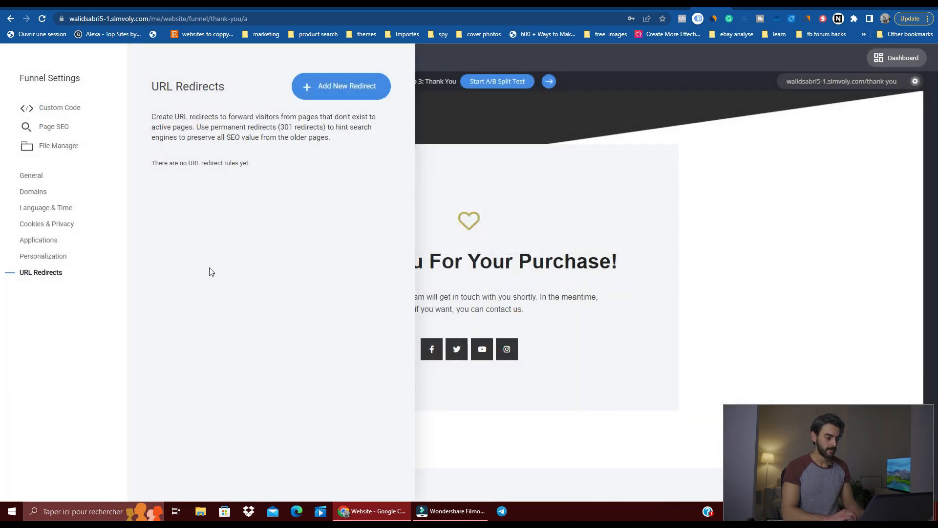
click(536, 252)
Step: Open the store, start creating a product and examine the fields and extra options of the product form
click(194, 59)
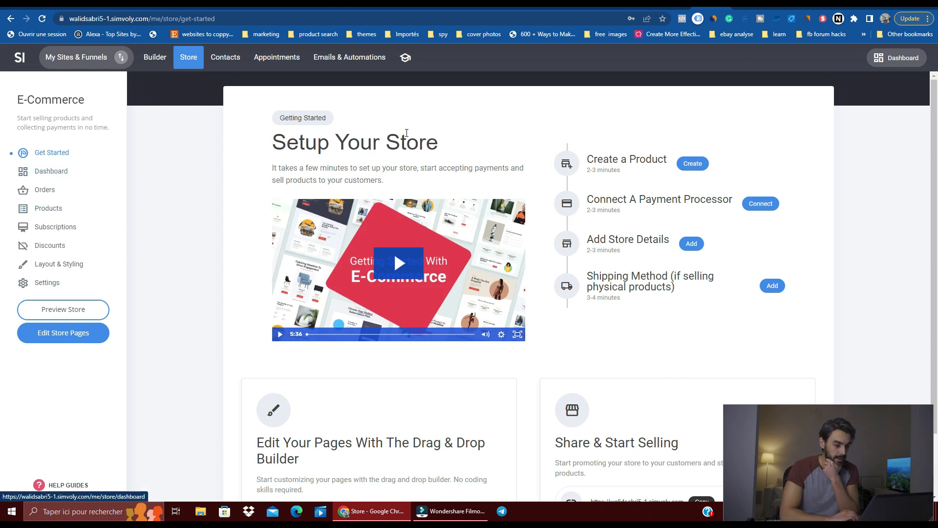
click(684, 166)
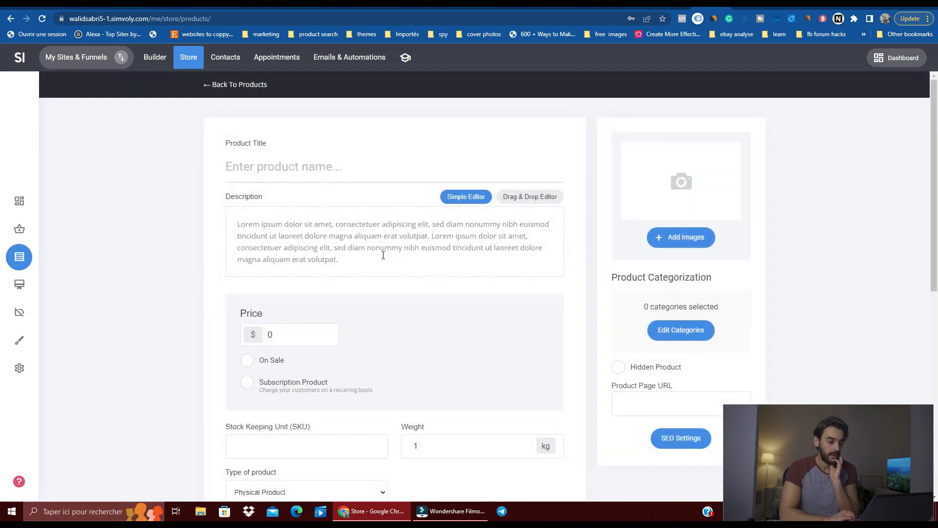
scroll(384, 255, down, 2)
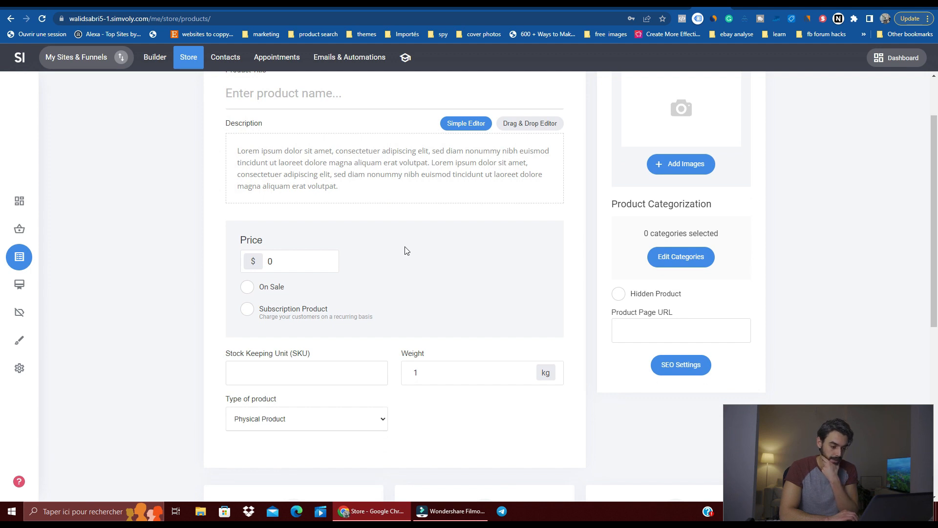
scroll(405, 249, up, 2)
scroll(406, 247, down, 5)
scroll(406, 244, down, 3)
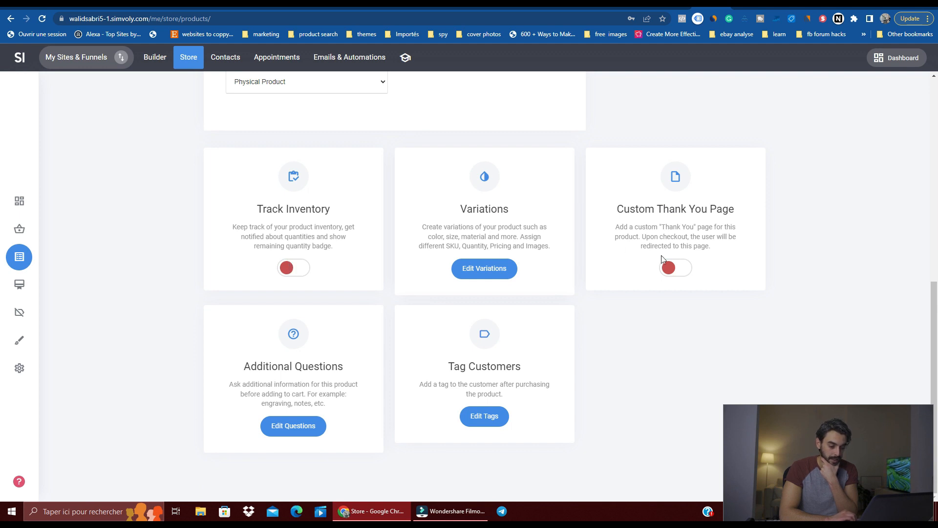
Step: Try the product's Custom Thank You Page switch, turn it back off, and inspect the Additional Questions options without adding a field
click(675, 268)
click(675, 269)
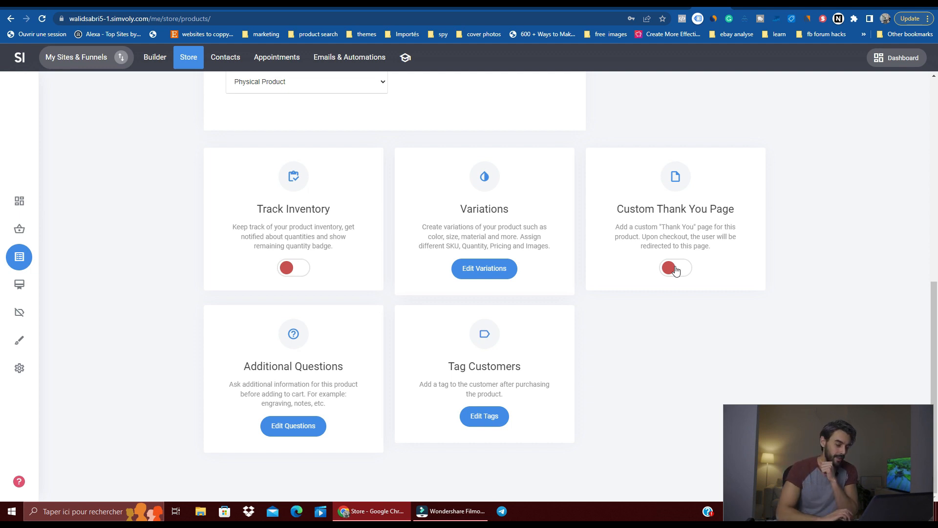
click(277, 430)
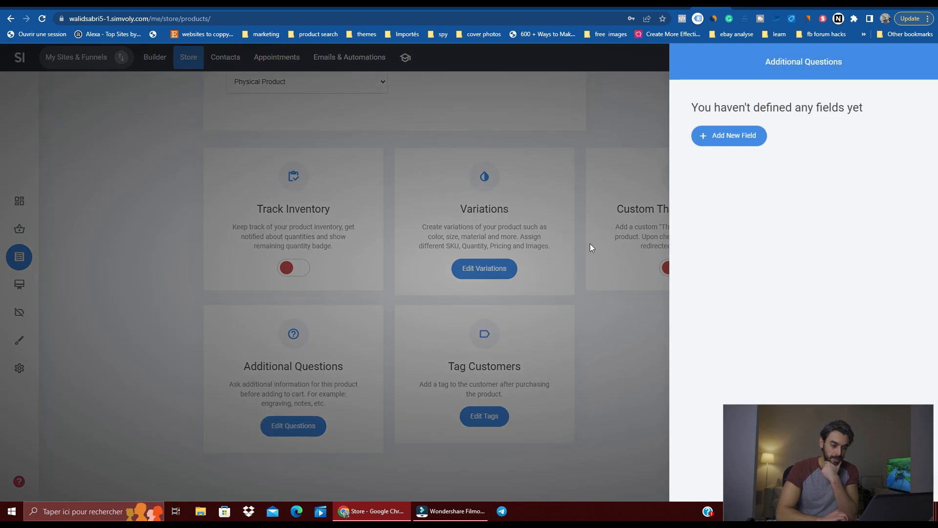
click(591, 244)
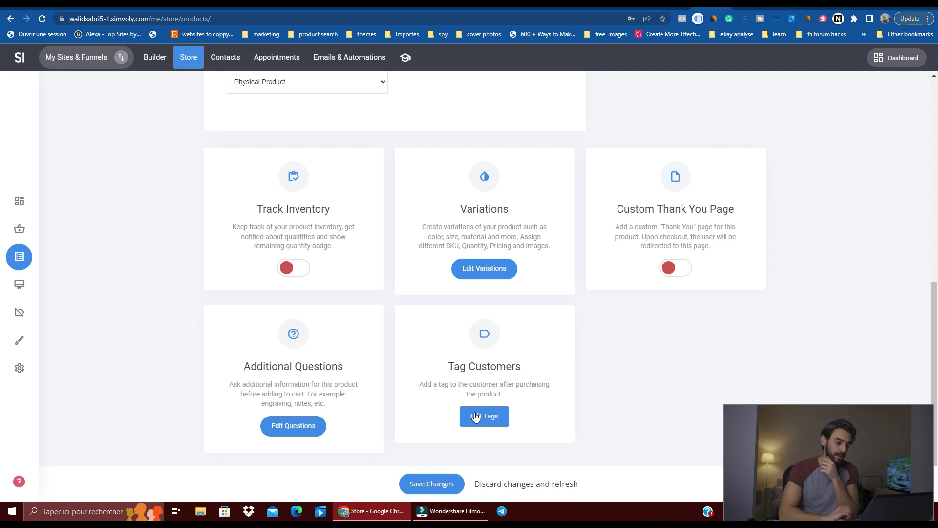
Step: Recheck the product form, discard the unsaved product and go to the store's Subscriptions section
scroll(385, 239, up, 8)
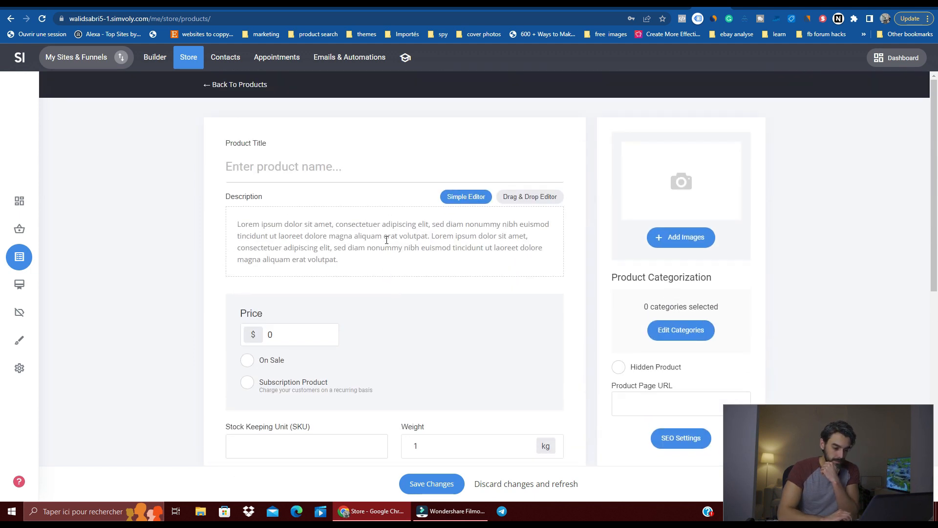
scroll(199, 355, down, 3)
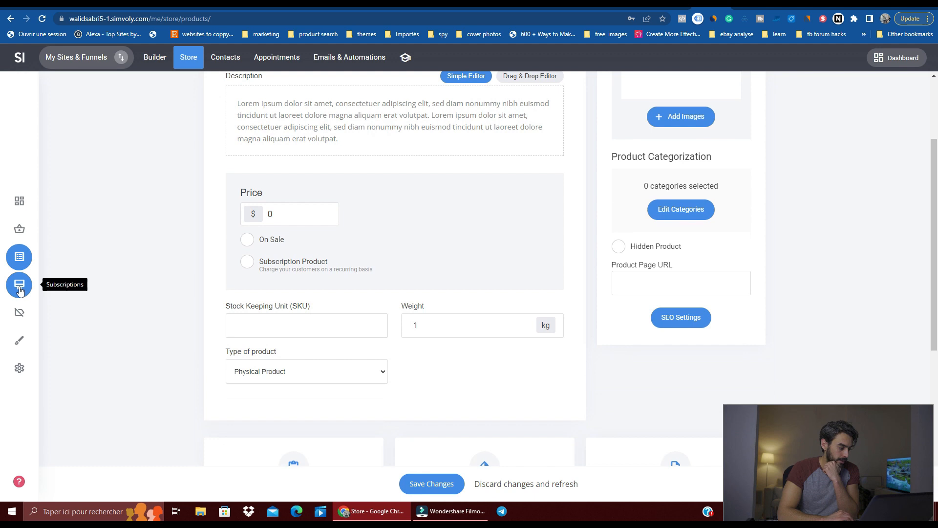
click(19, 291)
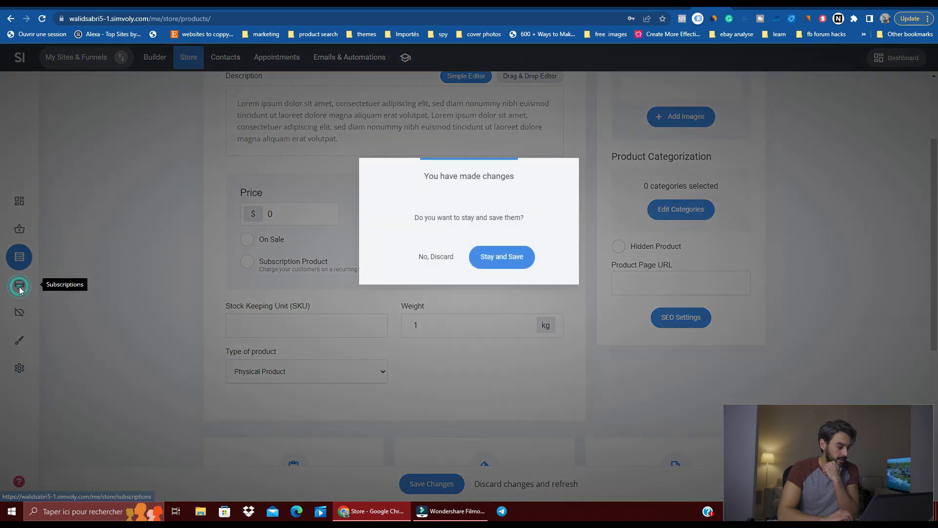
click(426, 252)
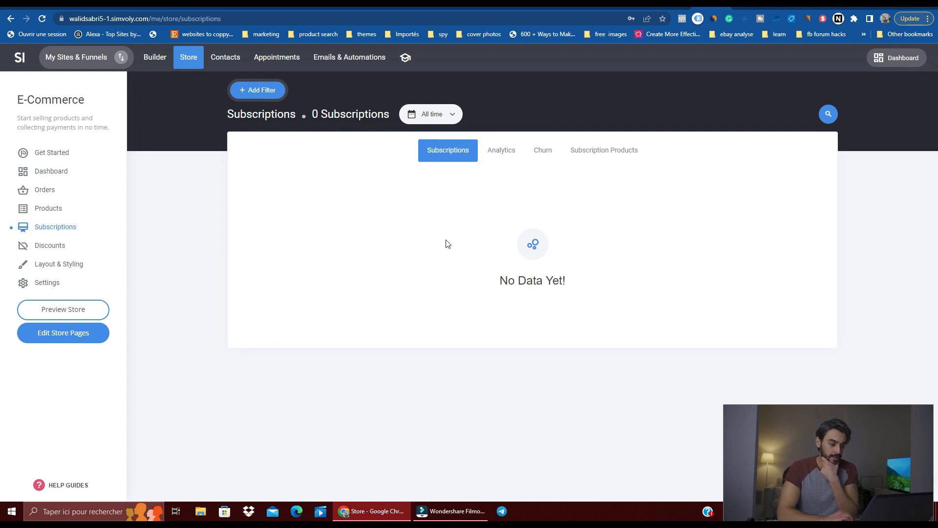
Step: Review the Analytics and Churn views of the store's subscriptions and return to the subscriptions list
click(498, 156)
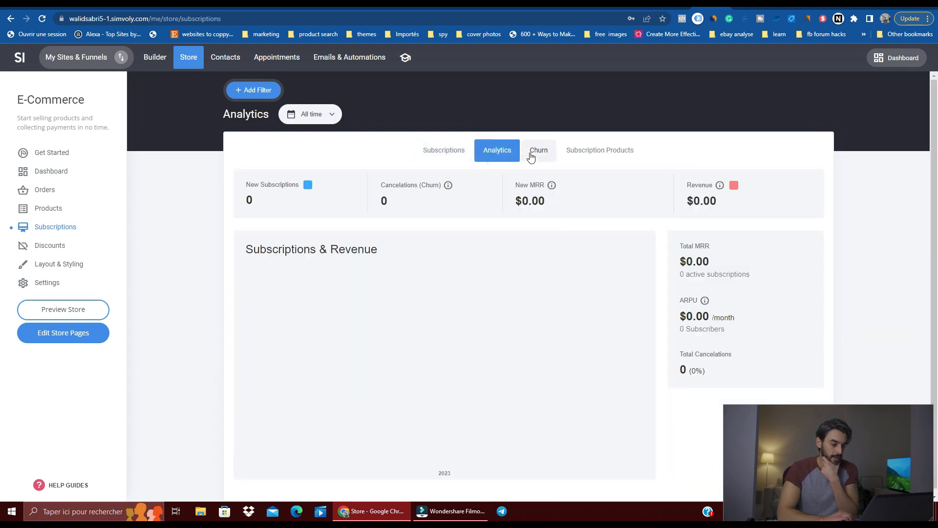
click(538, 153)
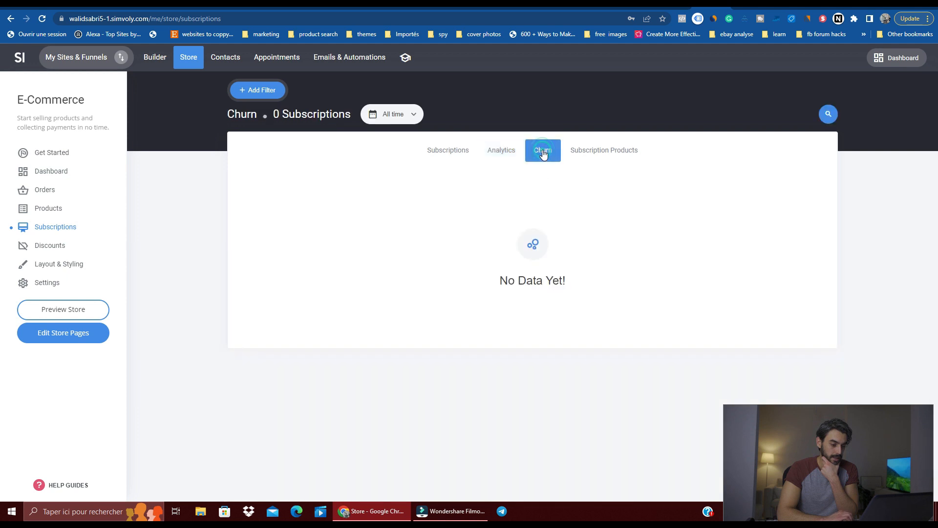
click(437, 152)
click(584, 163)
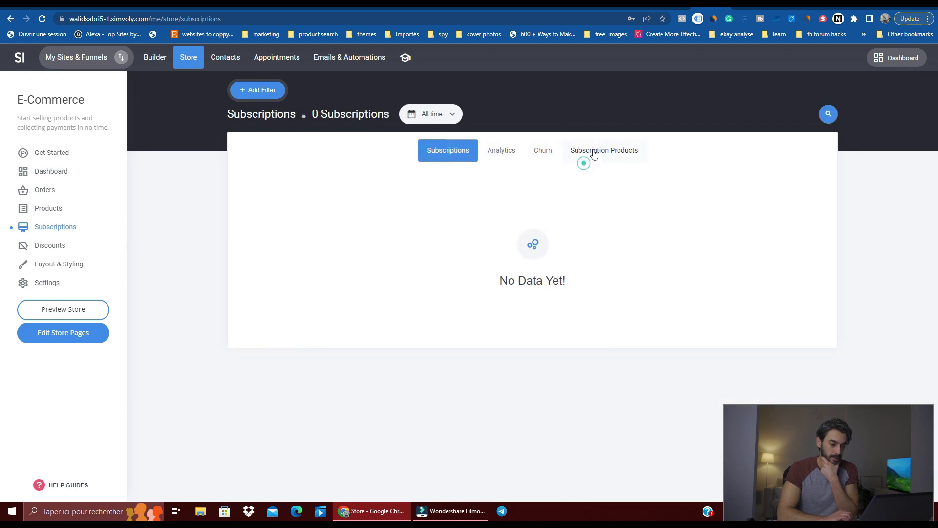
Step: Check the store's Discounts section and examine the page designs offered under Layout & Styling
click(54, 251)
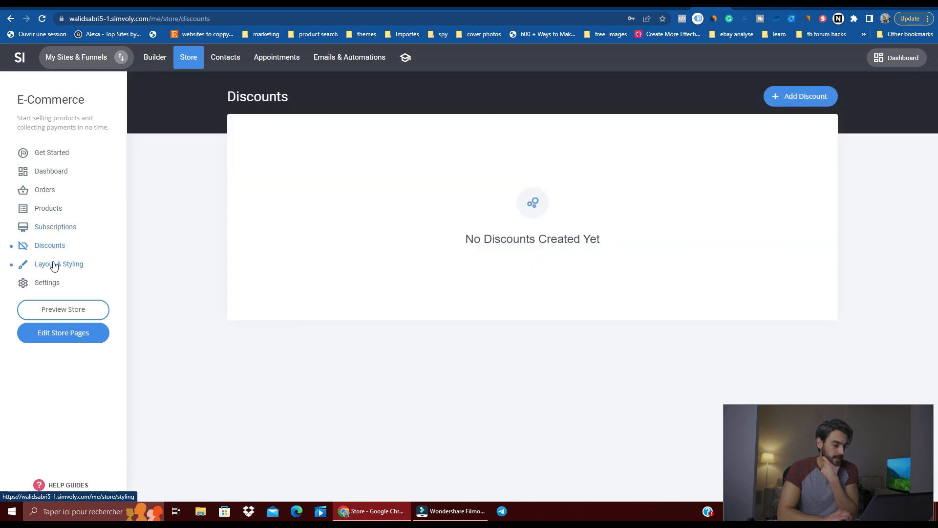
click(54, 265)
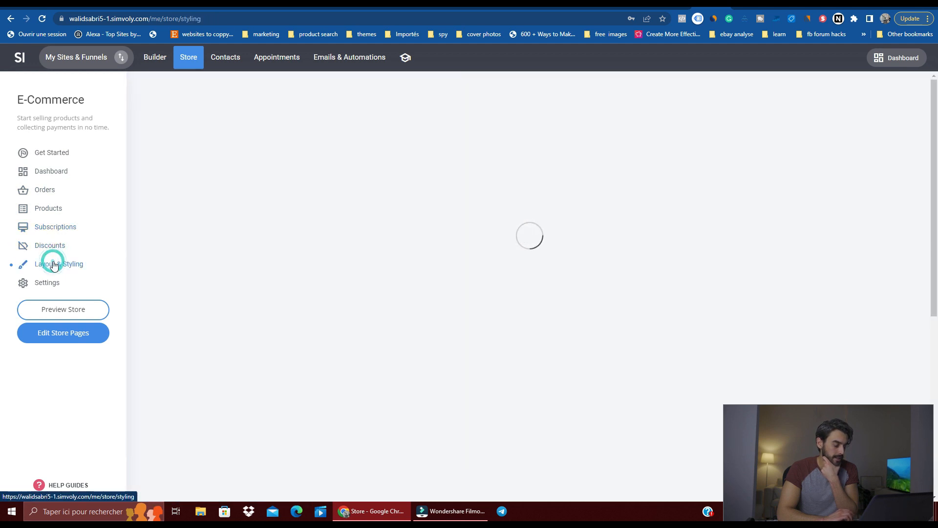
scroll(408, 219, down, 2)
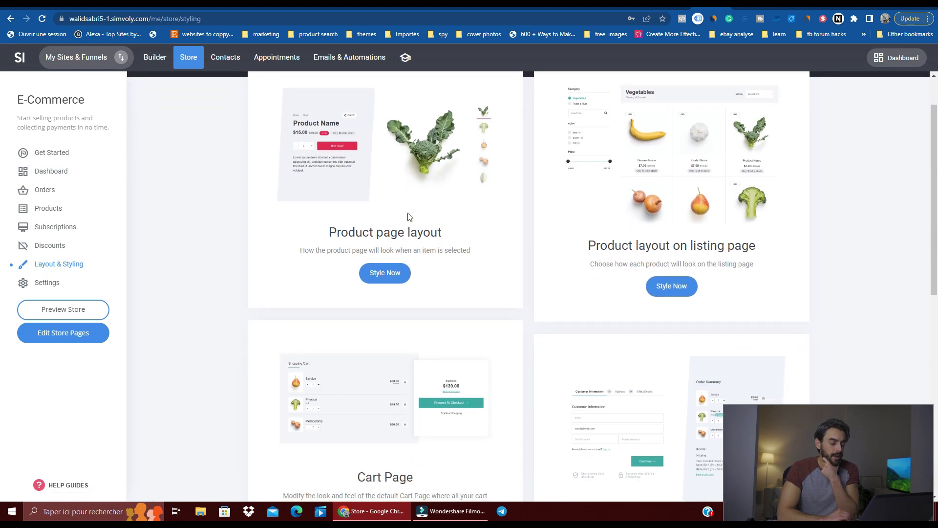
scroll(581, 174, down, 1)
scroll(581, 174, up, 3)
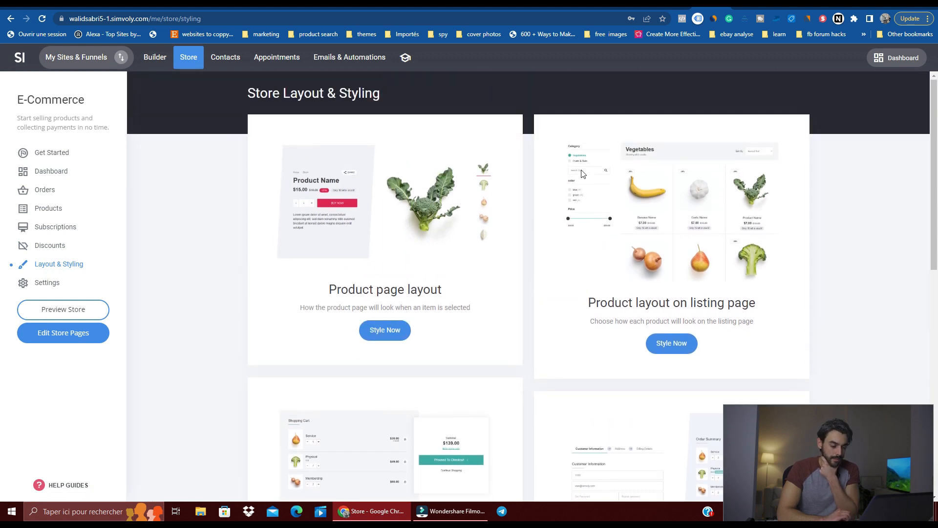
scroll(582, 174, down, 3)
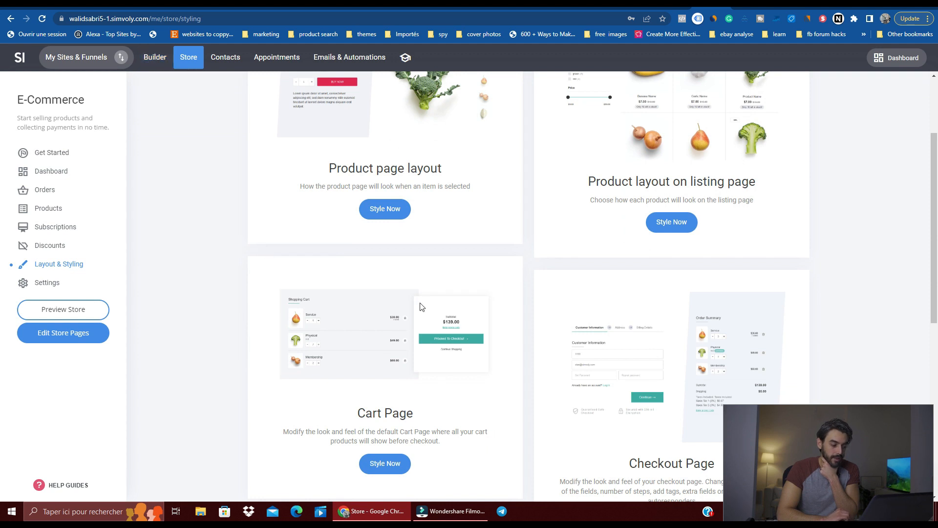
scroll(481, 295, down, 2)
scroll(534, 301, down, 2)
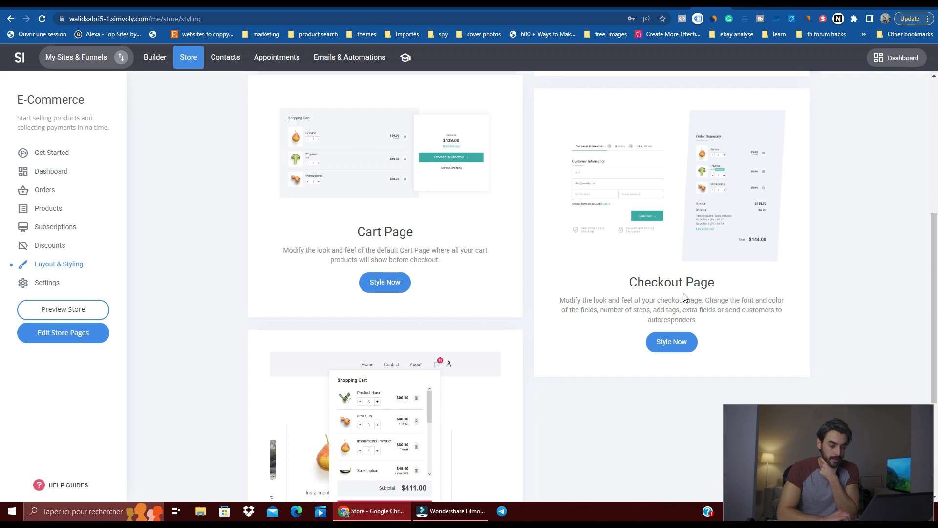
Step: Review the Store Details fields in the store settings and open the General settings
click(66, 283)
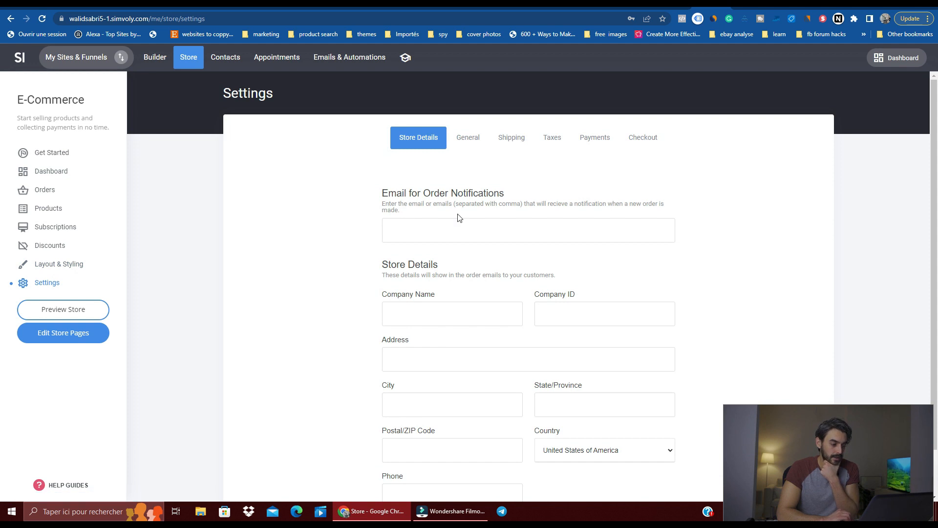
scroll(459, 218, down, 1)
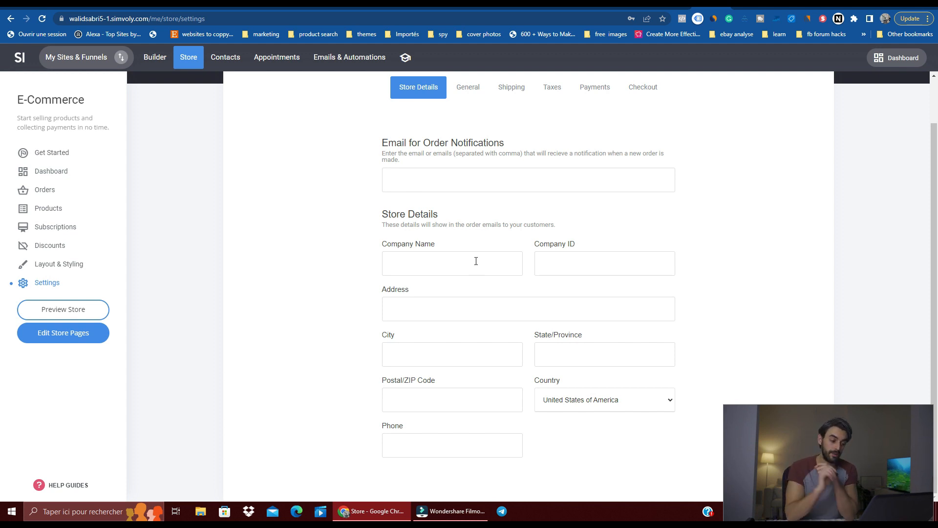
click(468, 89)
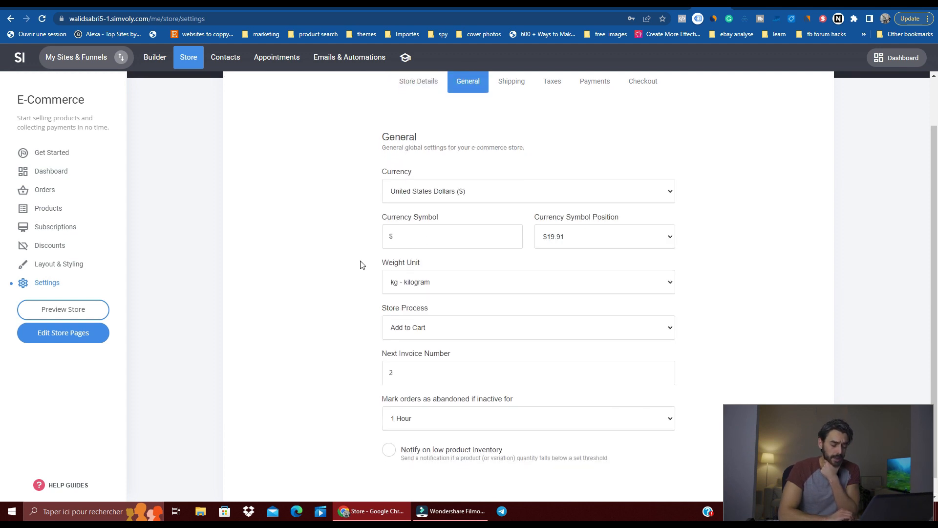
Step: Set the store currency to Euro (€)
click(437, 181)
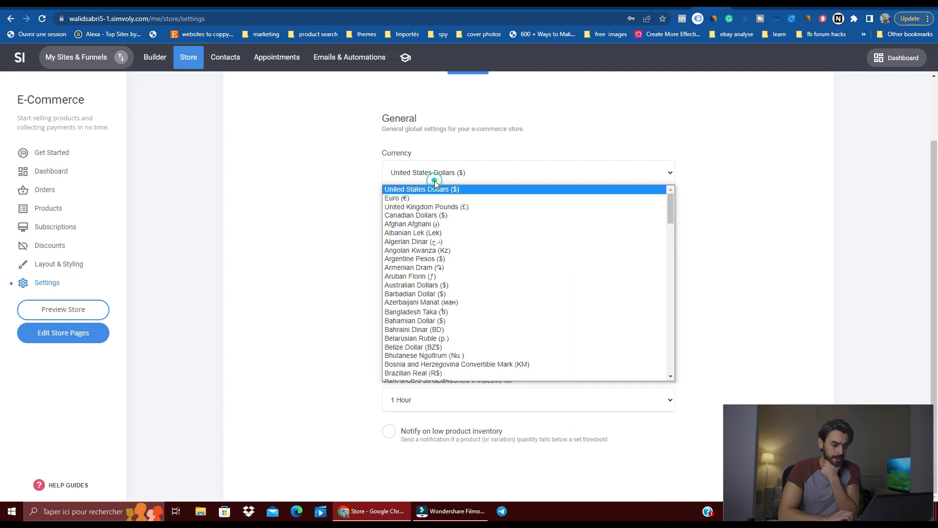
scroll(431, 222, down, 10)
scroll(432, 224, up, 5)
scroll(433, 225, up, 5)
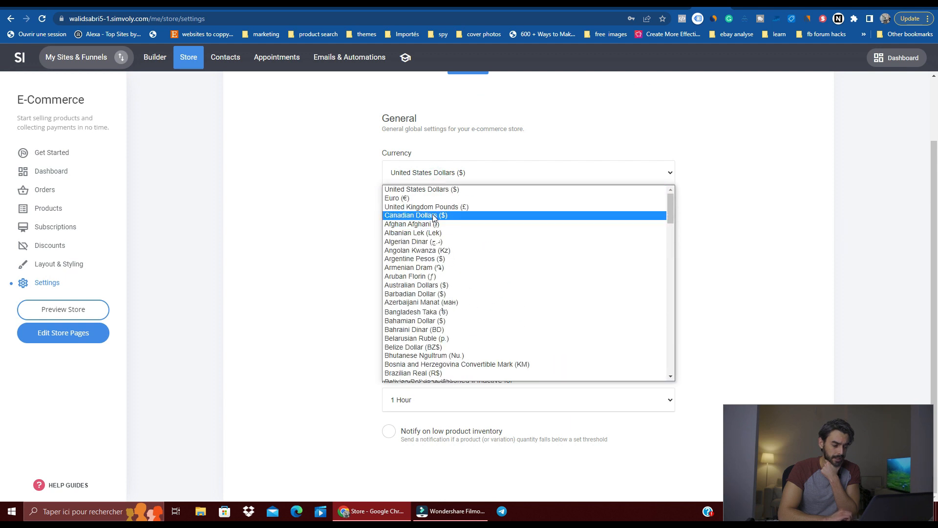
click(437, 198)
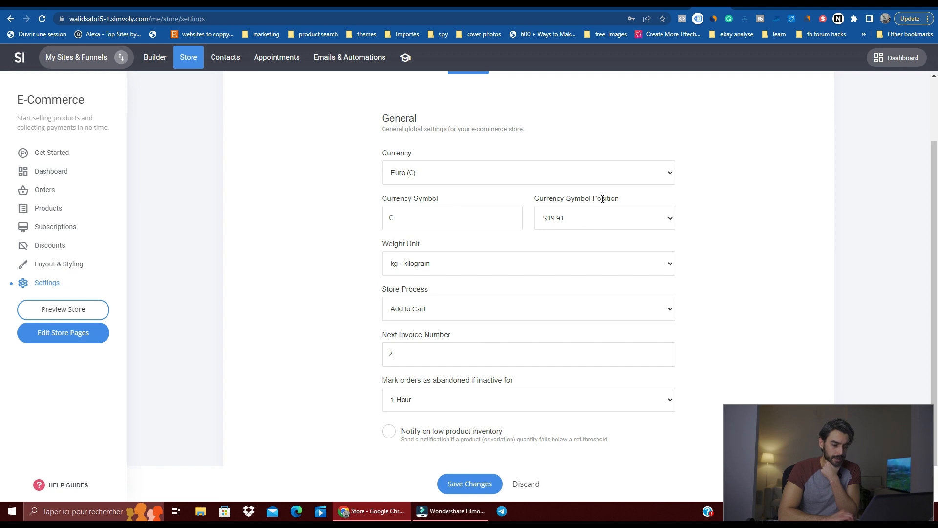
Step: Inspect the Currency Symbol Position and Weight Unit options, leaving both at their current selections
click(606, 214)
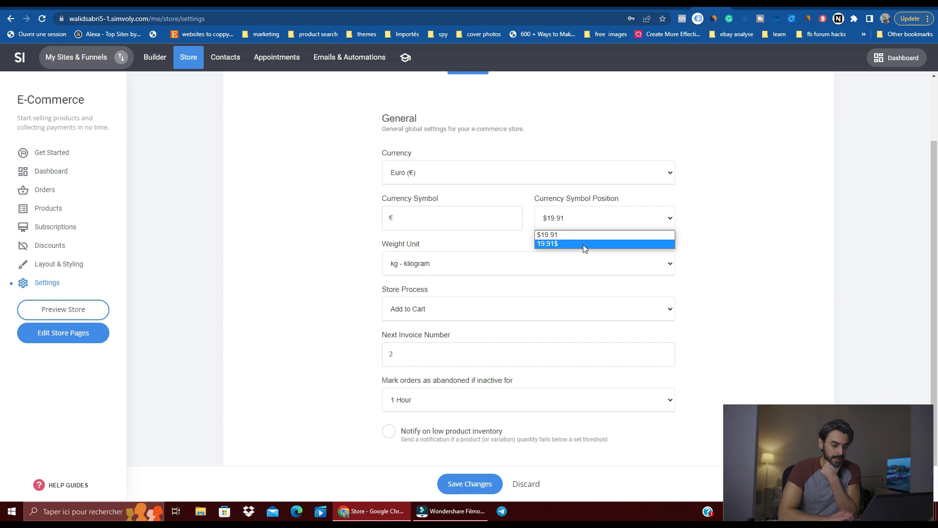
click(712, 248)
click(410, 270)
click(331, 305)
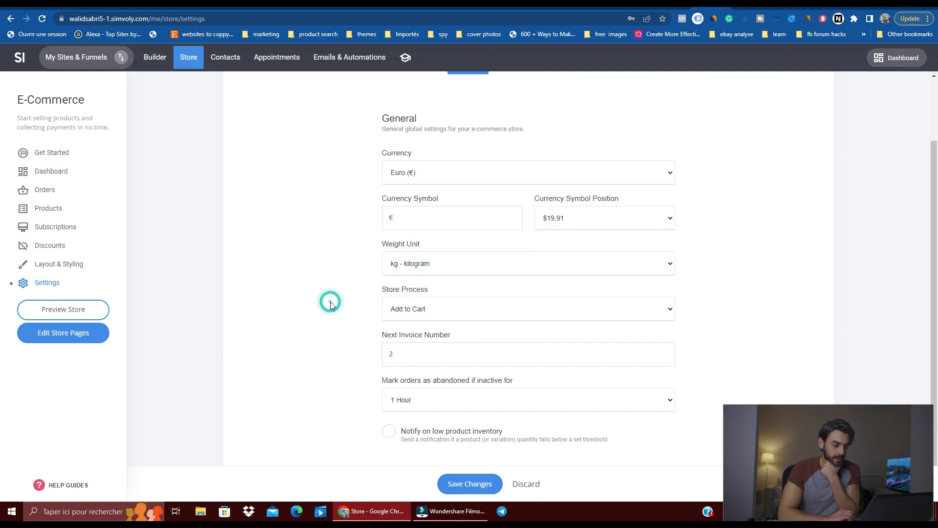
Step: Try Buy Now as the store process and toggle the low-inventory notification, discarding the unsaved settings on the way to the store page editor
click(436, 307)
click(413, 331)
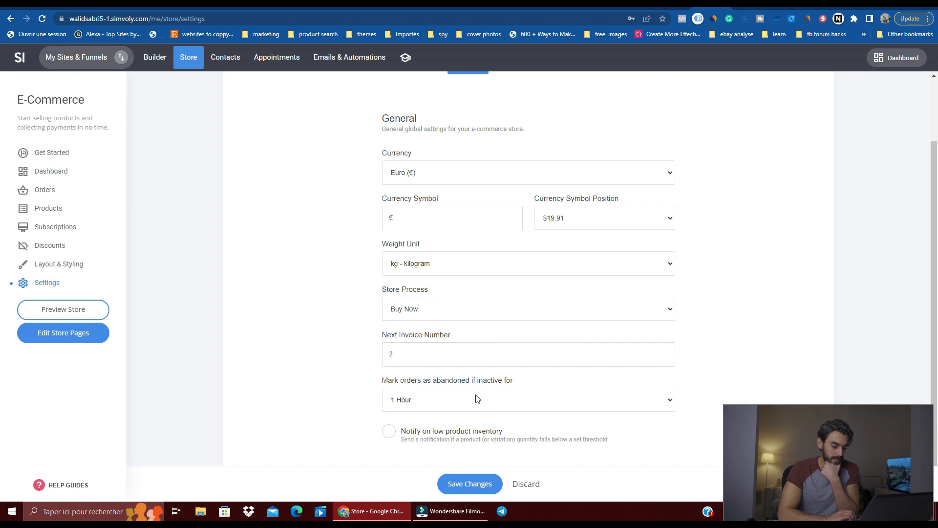
click(390, 435)
click(391, 433)
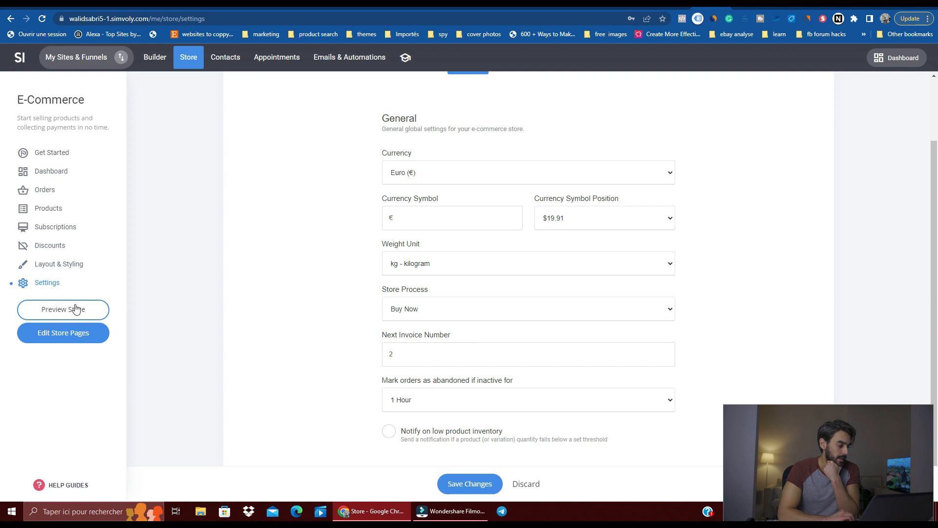
click(69, 335)
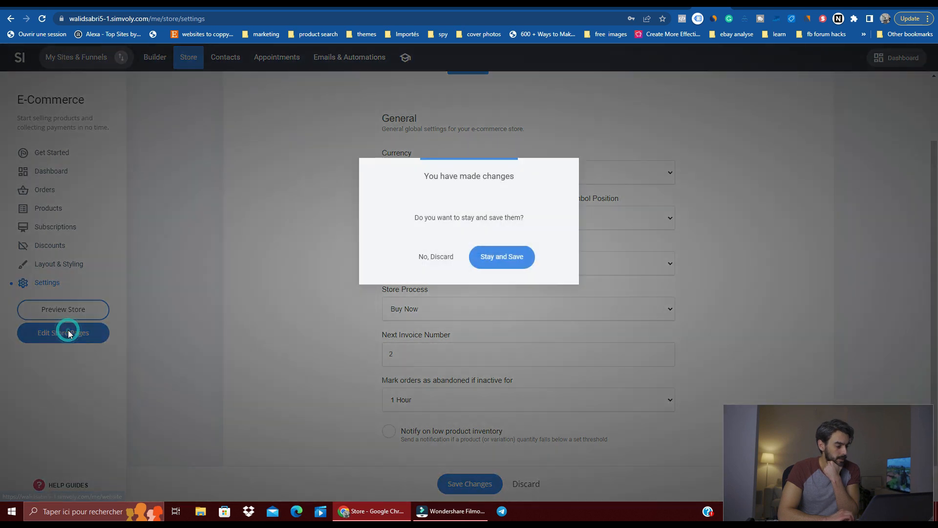
click(432, 255)
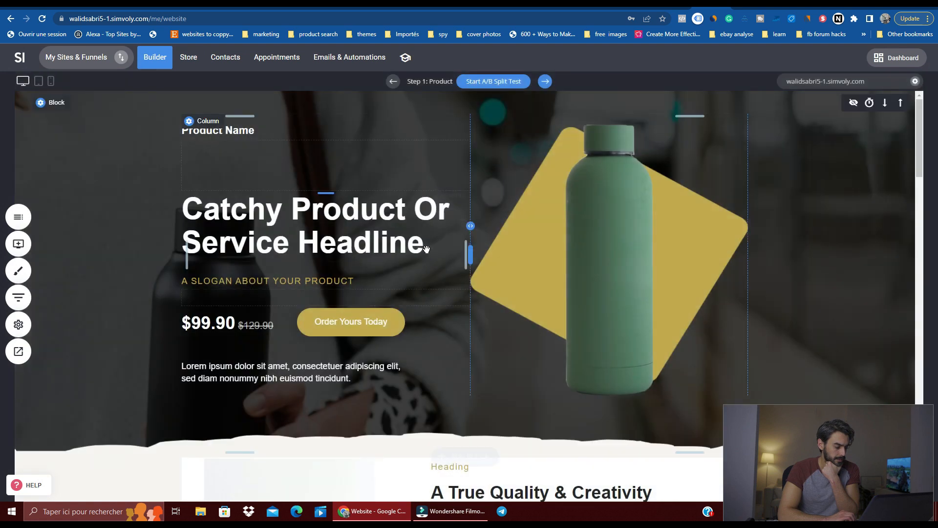
Step: Review the All Contacts list, the All Members group and the additional contact actions, and check the form submits
click(224, 57)
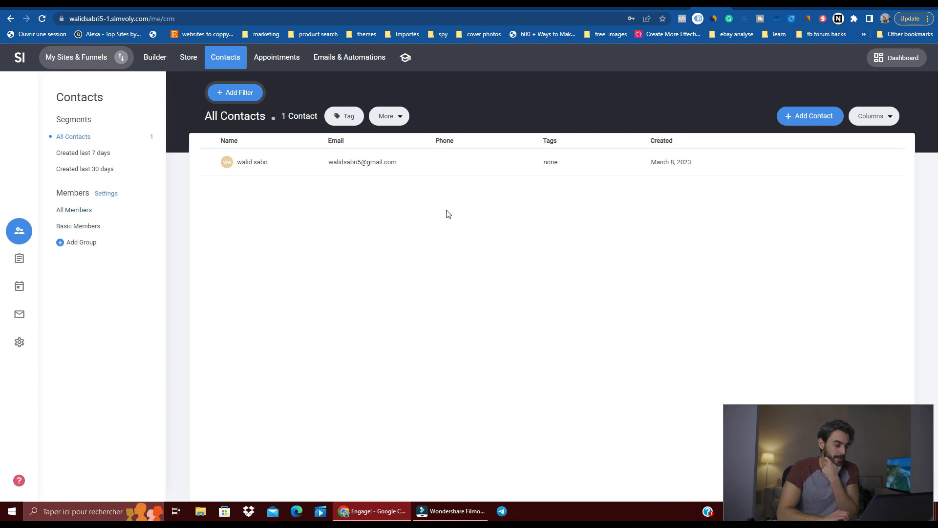
click(65, 210)
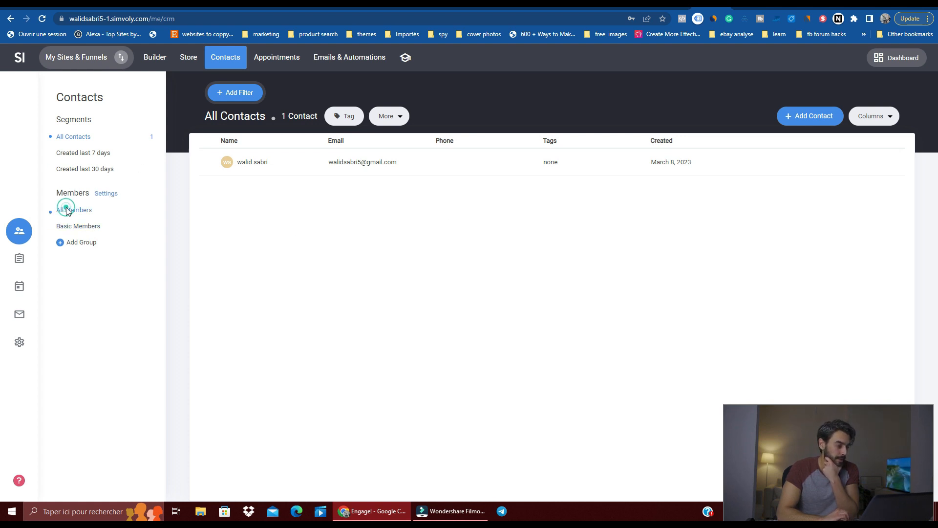
click(95, 140)
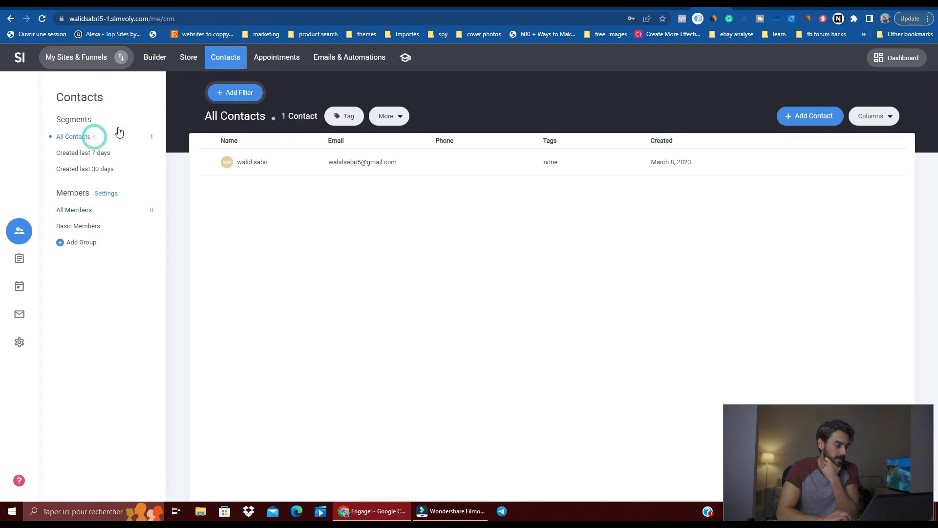
click(388, 118)
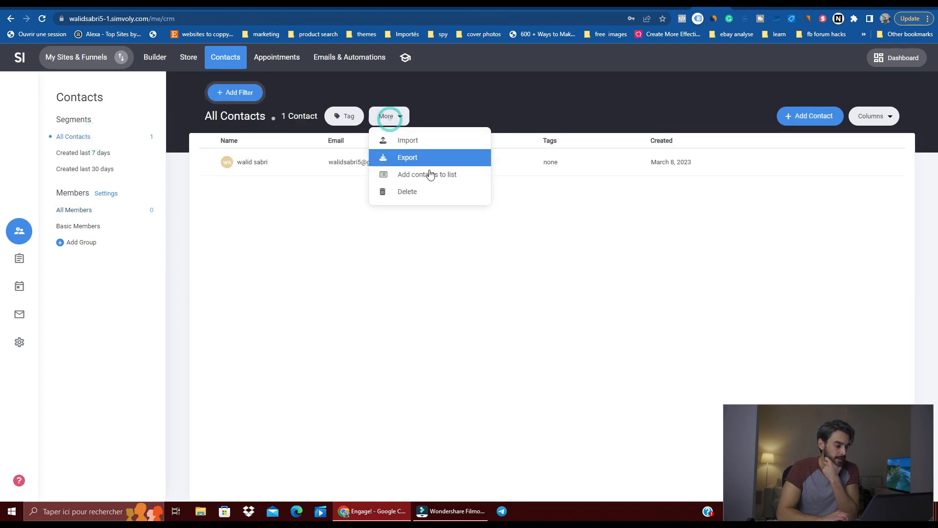
click(99, 277)
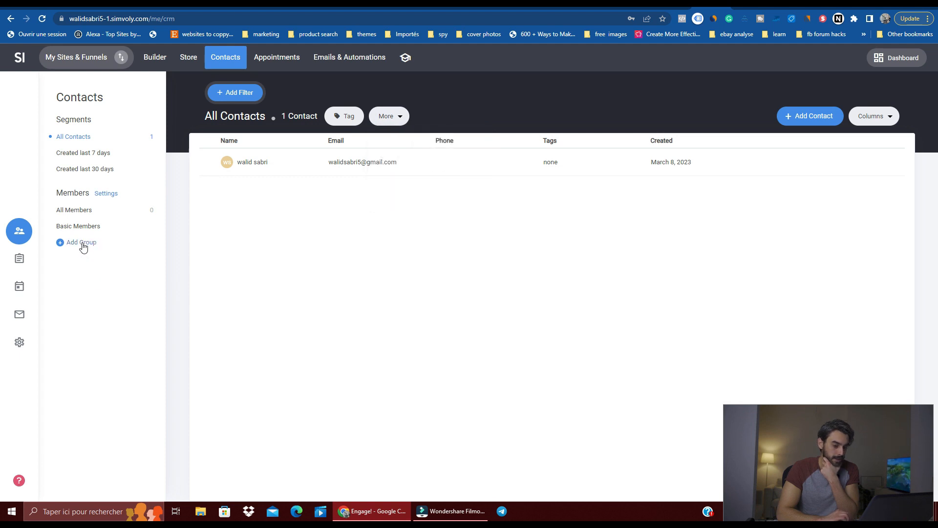
click(20, 260)
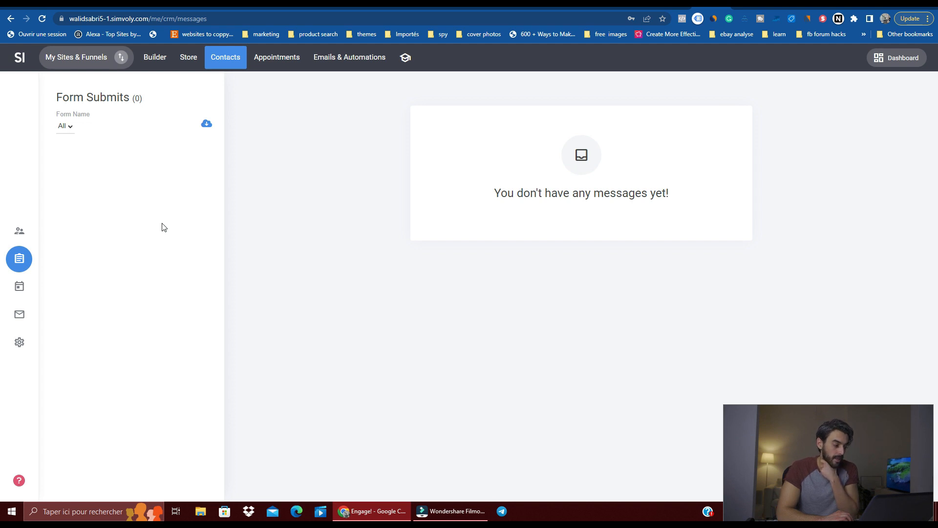
Step: Start a new booking event and review its information fields and the Operators & Services options
click(22, 288)
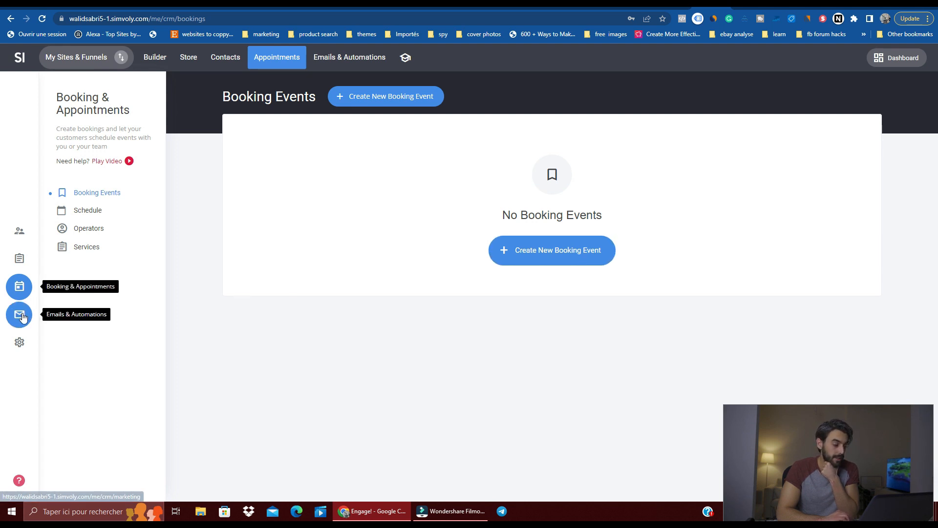
click(567, 254)
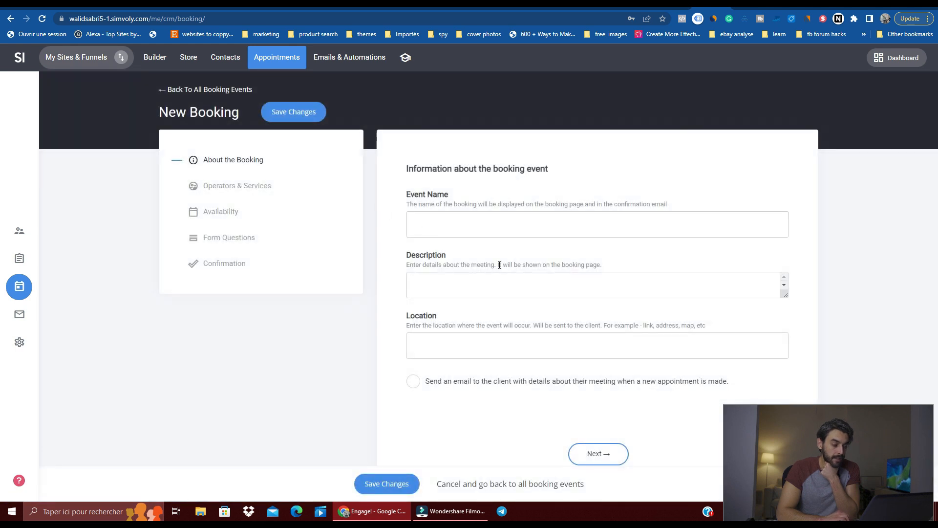
click(595, 284)
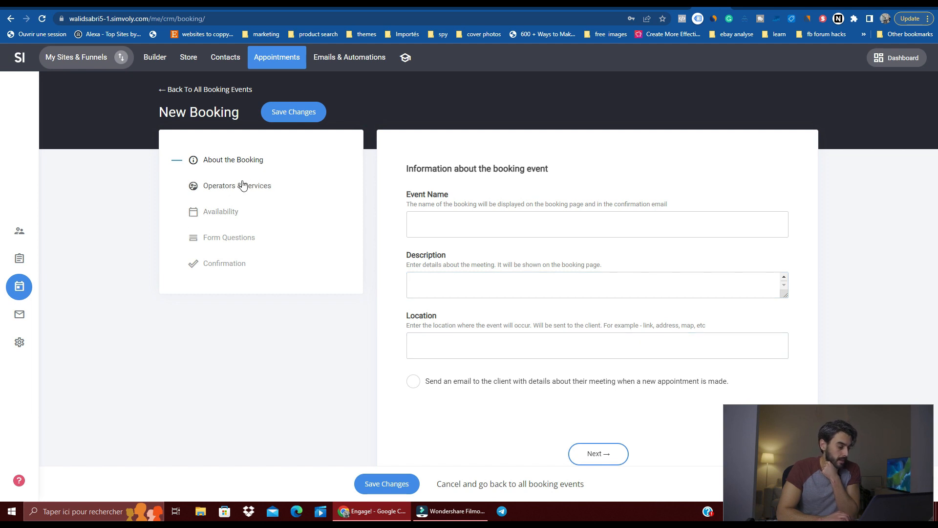
click(234, 195)
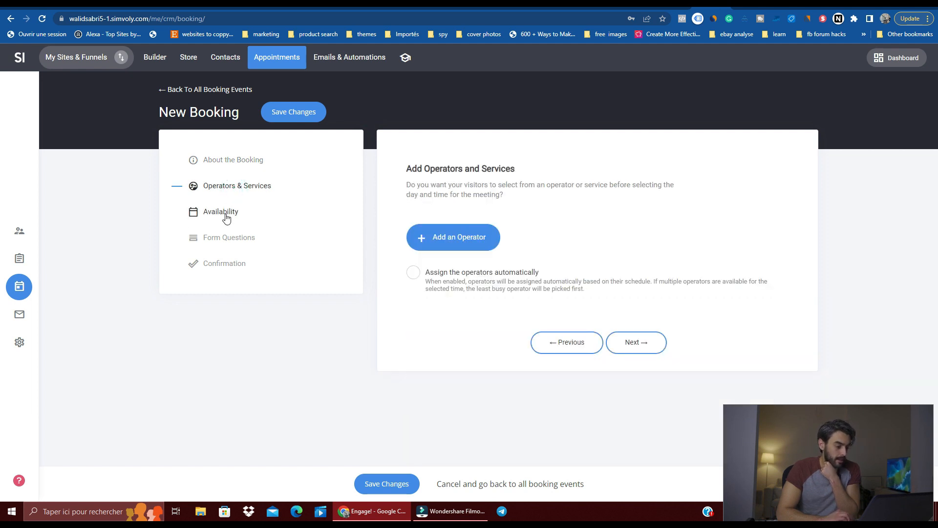
Step: Examine the booking's availability settings, trying a Custom meeting duration, and discard the unsaved booking to open Emails & Automations
click(226, 213)
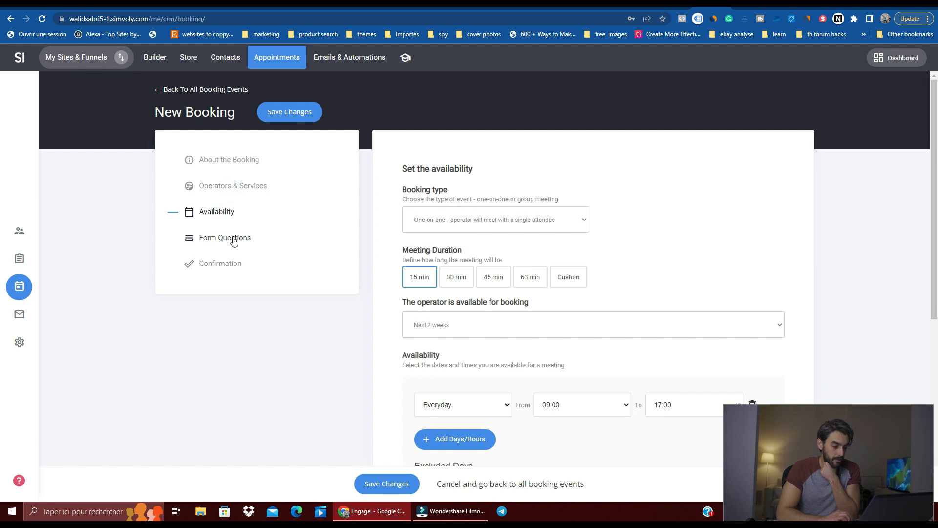
click(564, 278)
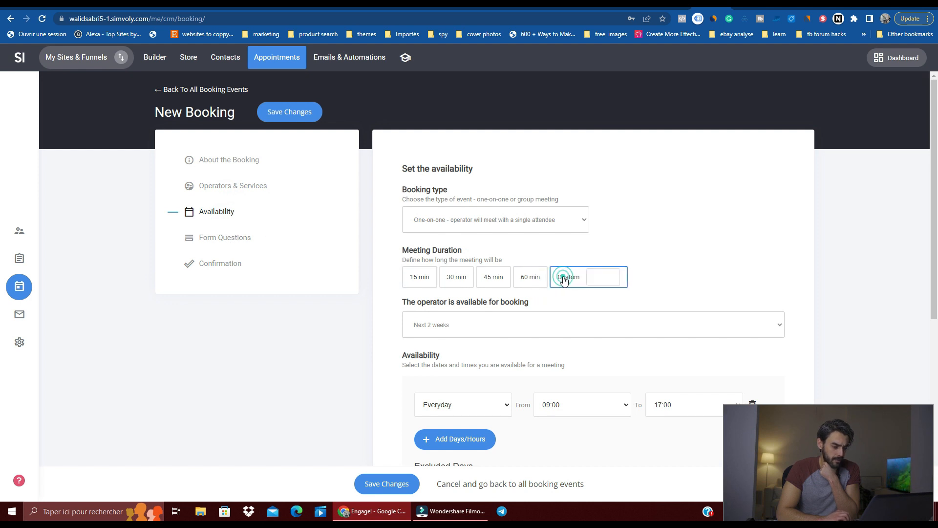
click(592, 274)
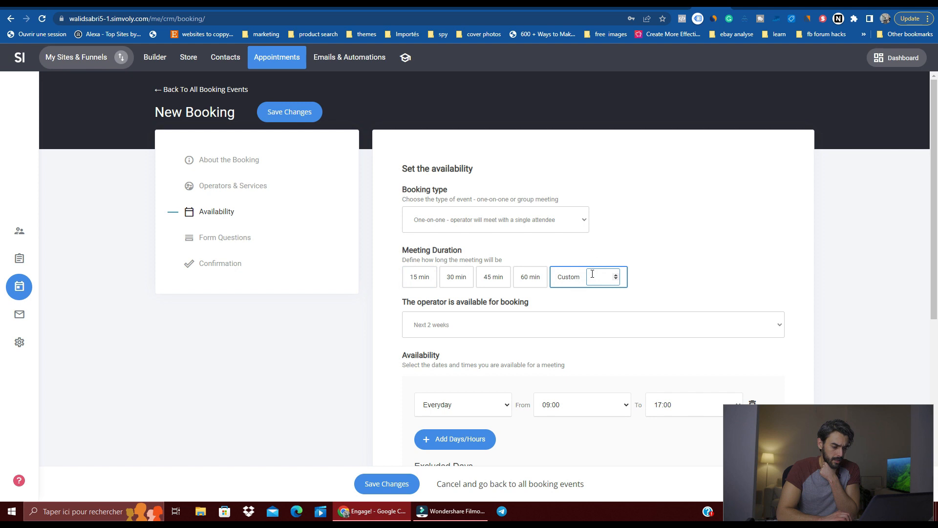
scroll(385, 352, down, 6)
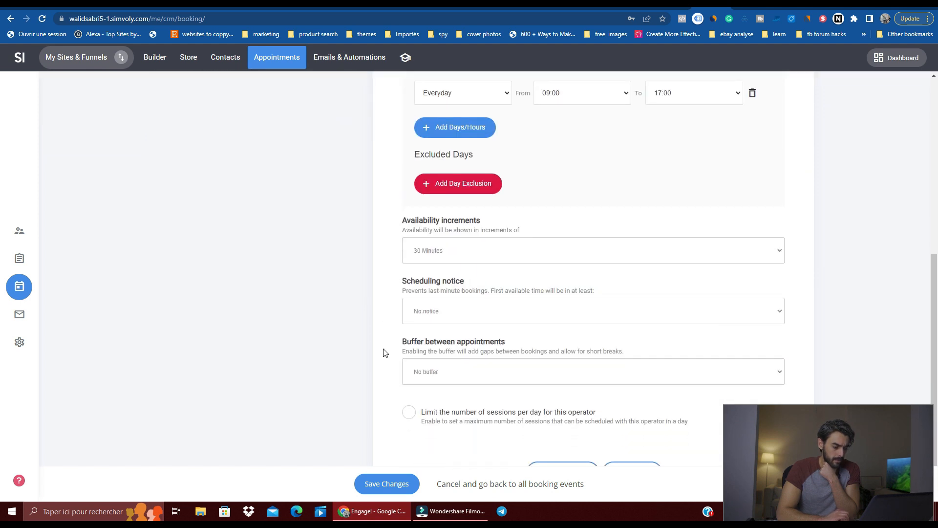
click(19, 315)
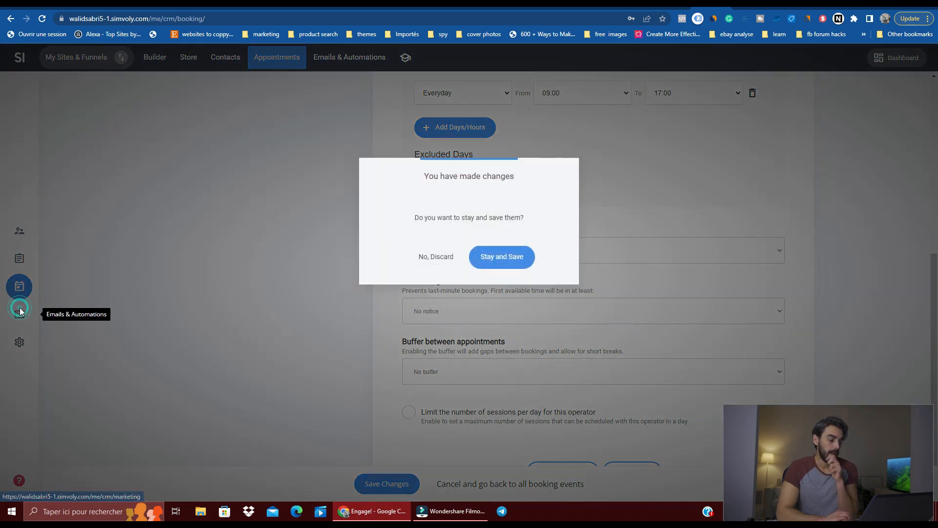
click(429, 254)
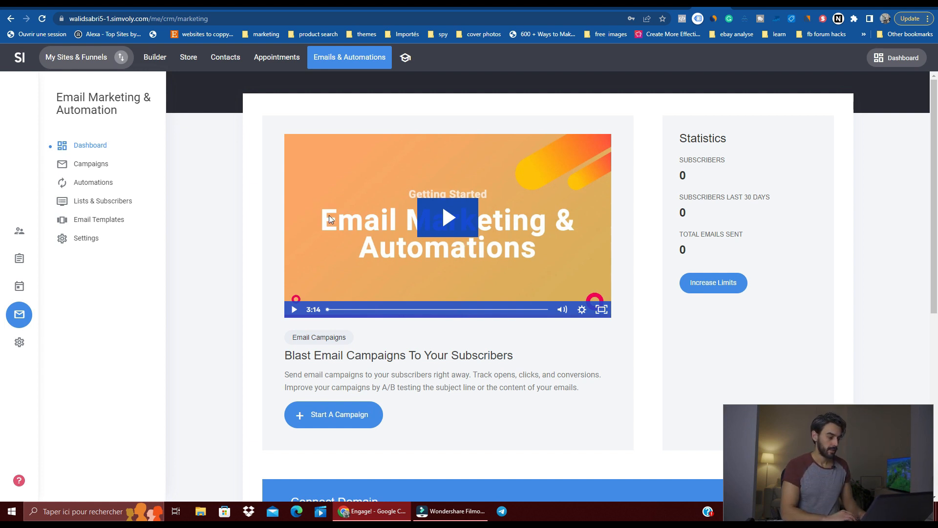
Step: Review the email Campaigns and Lists & Subscribers sections and look through the system email templates
click(100, 164)
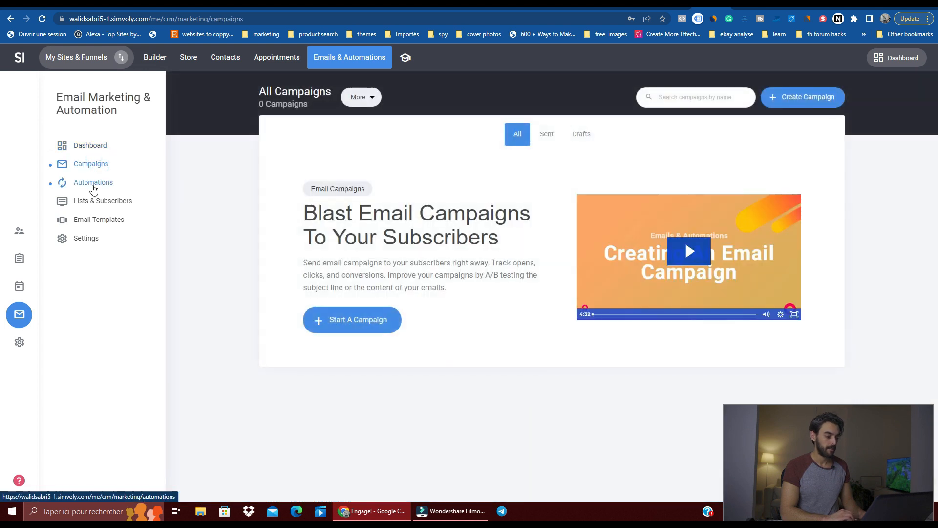
click(103, 202)
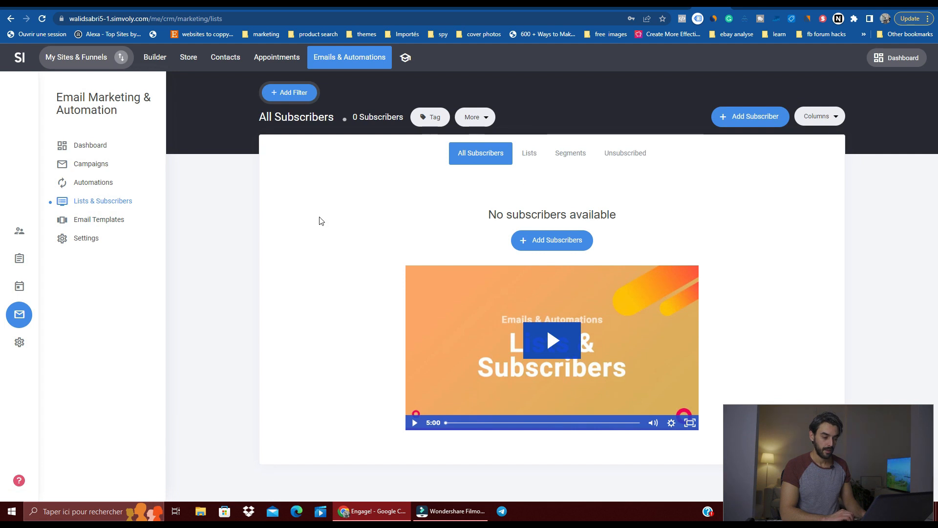
click(115, 221)
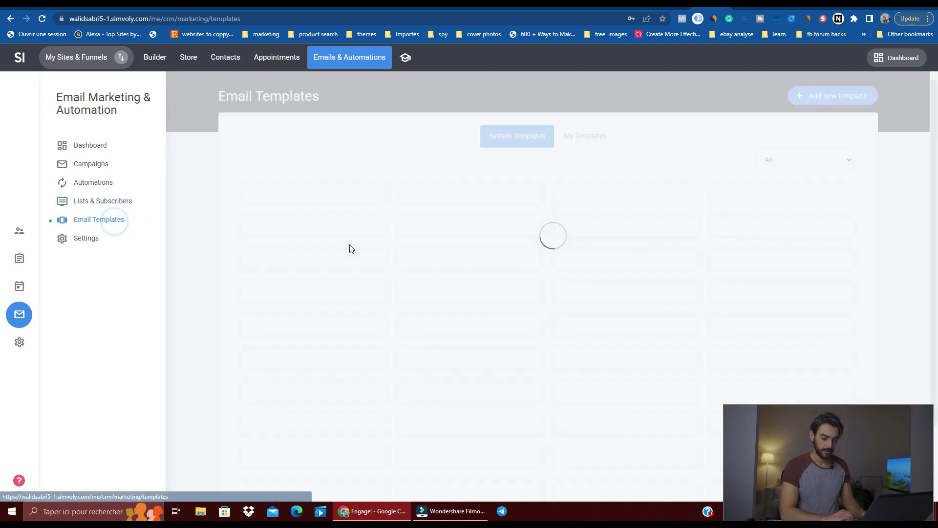
scroll(417, 248, down, 5)
scroll(578, 261, down, 14)
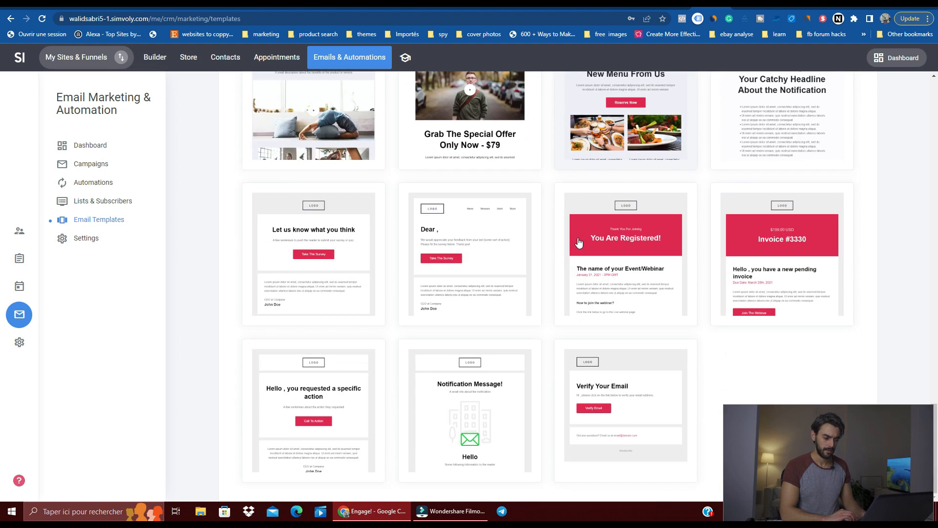
scroll(579, 243, up, 18)
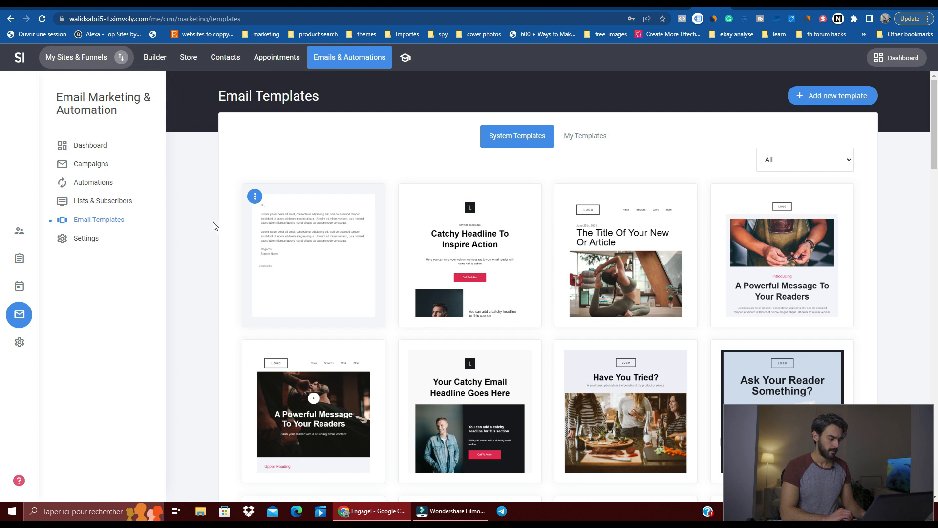
Step: Inspect the customer properties and the membership settings without saving, and revisit the booking events and email marketing dashboard
click(19, 342)
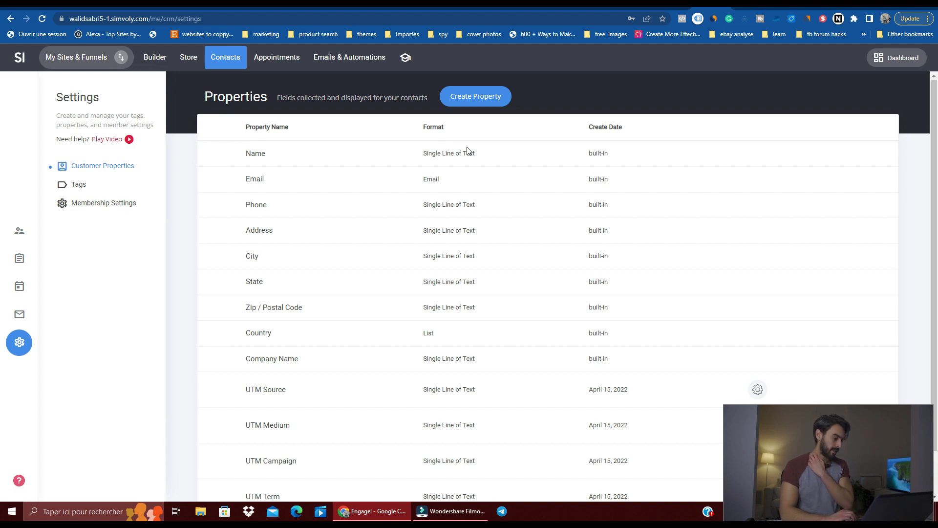
click(134, 206)
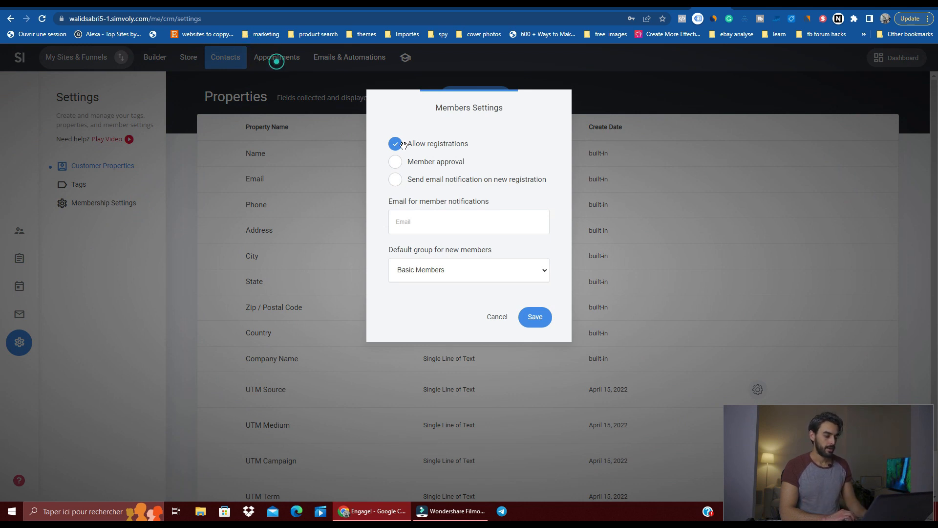
click(495, 316)
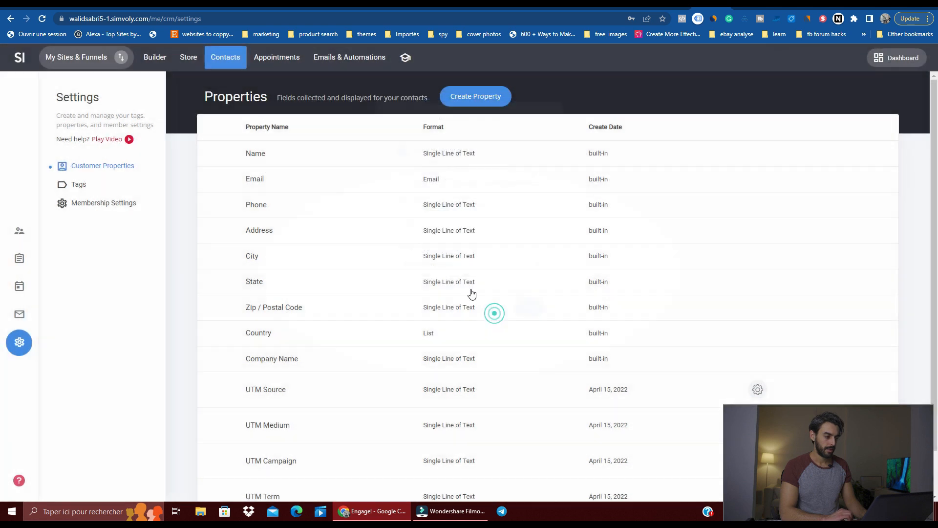
click(269, 68)
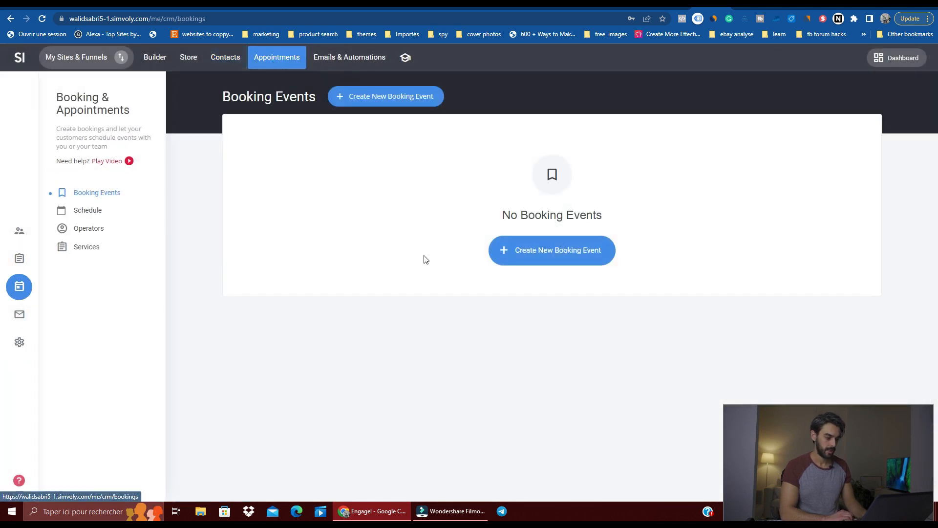
click(325, 59)
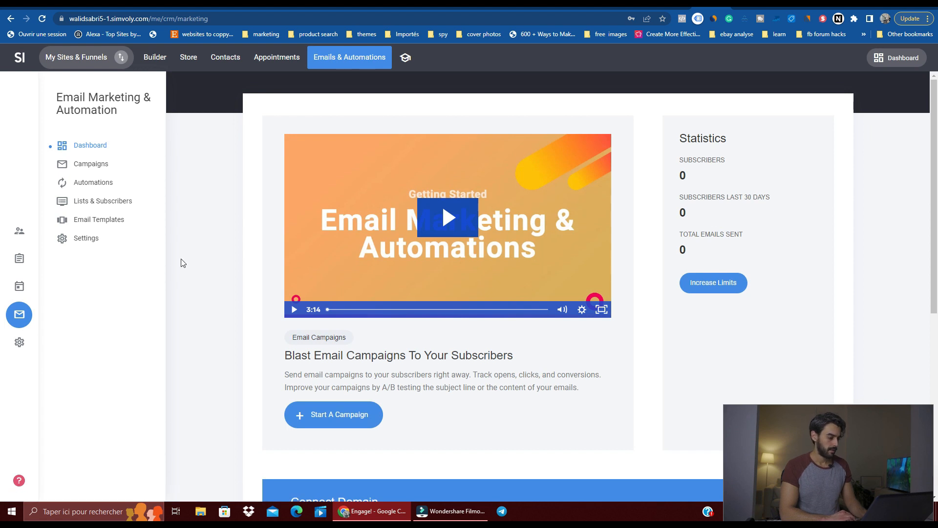
Step: Open the Simvoly Academy and look through its website, funnel, email, quiz, web design and membership video lessons
click(405, 58)
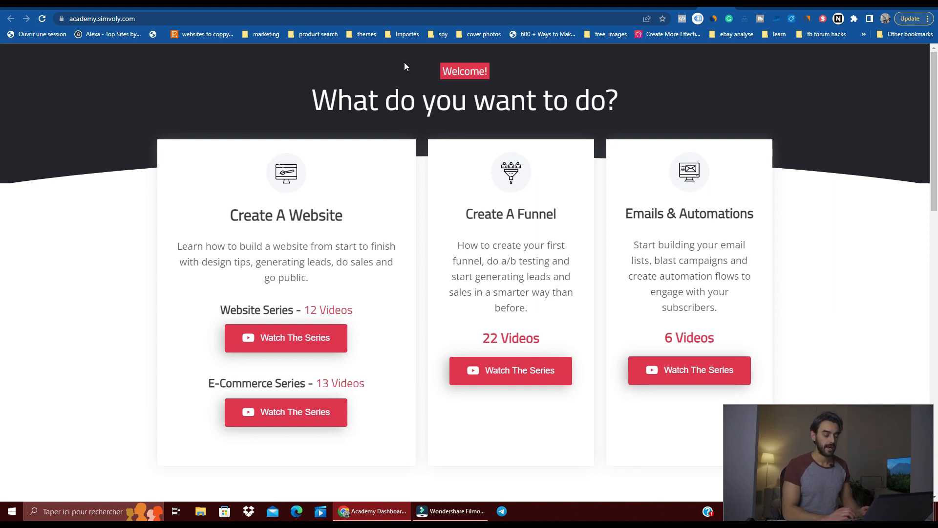
scroll(410, 203, down, 1)
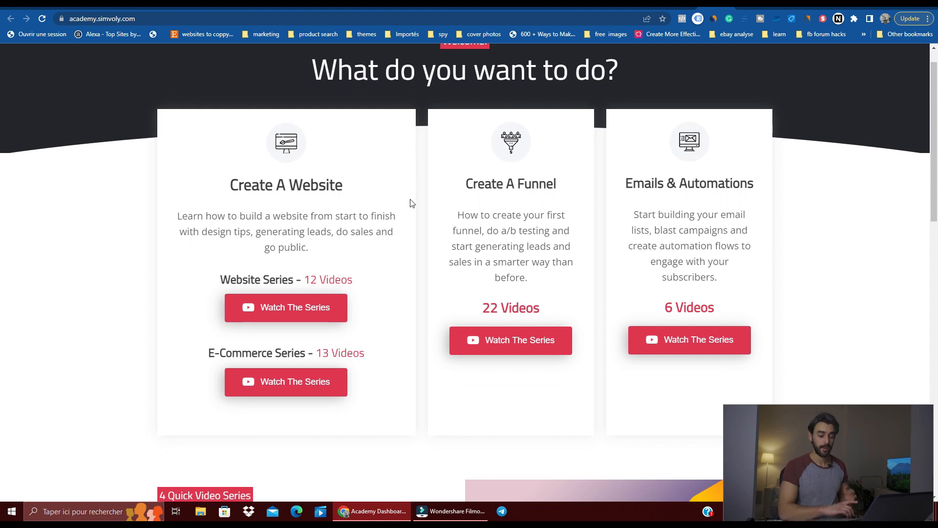
scroll(411, 204, down, 7)
scroll(410, 202, down, 6)
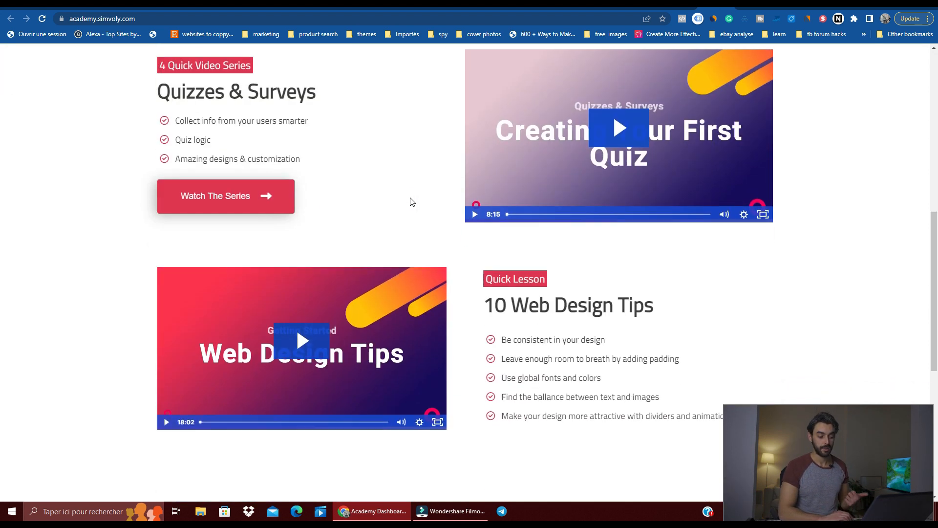
scroll(410, 202, down, 3)
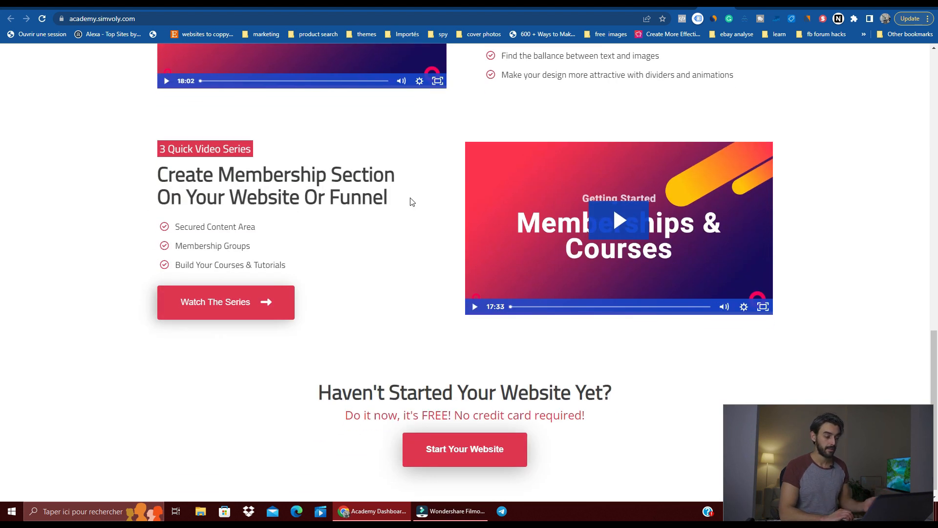
scroll(412, 201, down, 1)
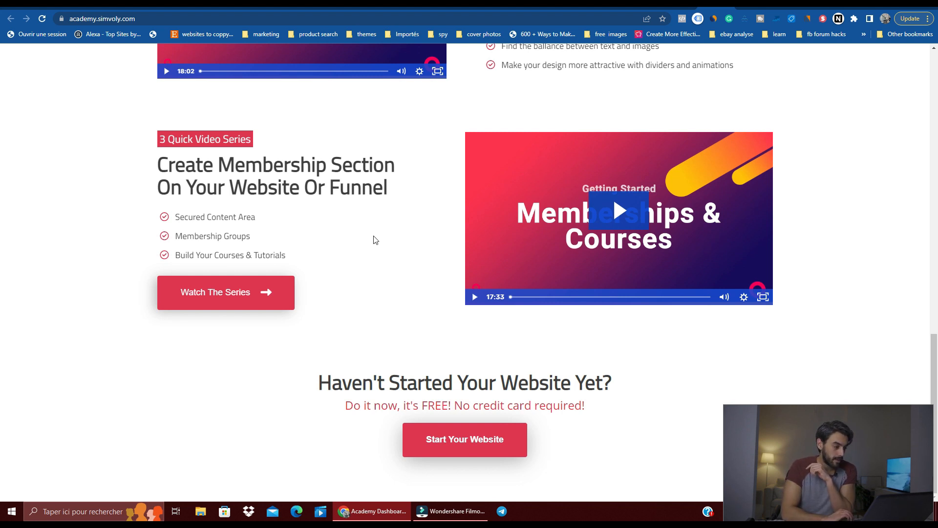
scroll(381, 236, up, 3)
scroll(381, 236, up, 10)
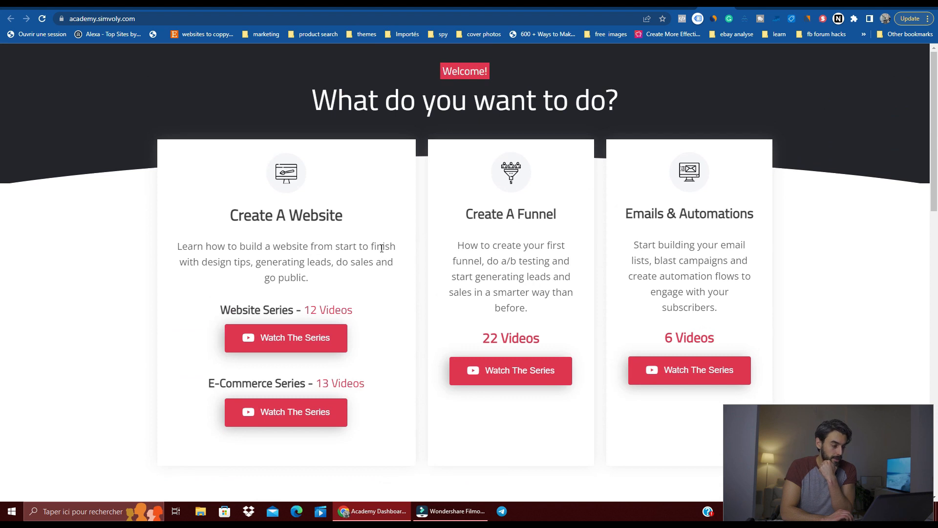